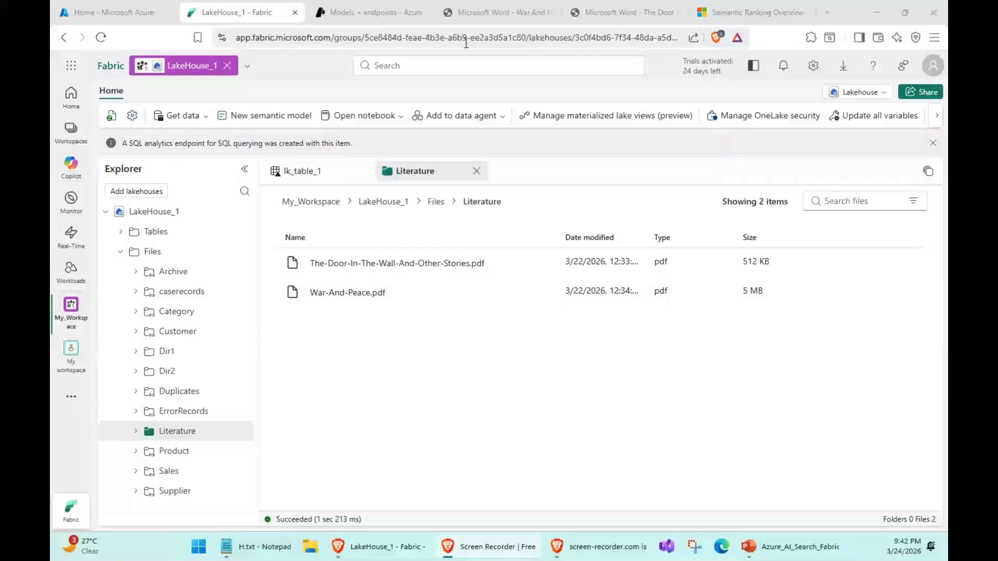
- Look over the title pages of War-And-Peace.pdf and The-Door-In-The-Wall-And-Other-Stories.pdf, the two files in the lakehouse's Literature folder
{"action": "left_click", "coordinate": [498, 12]}
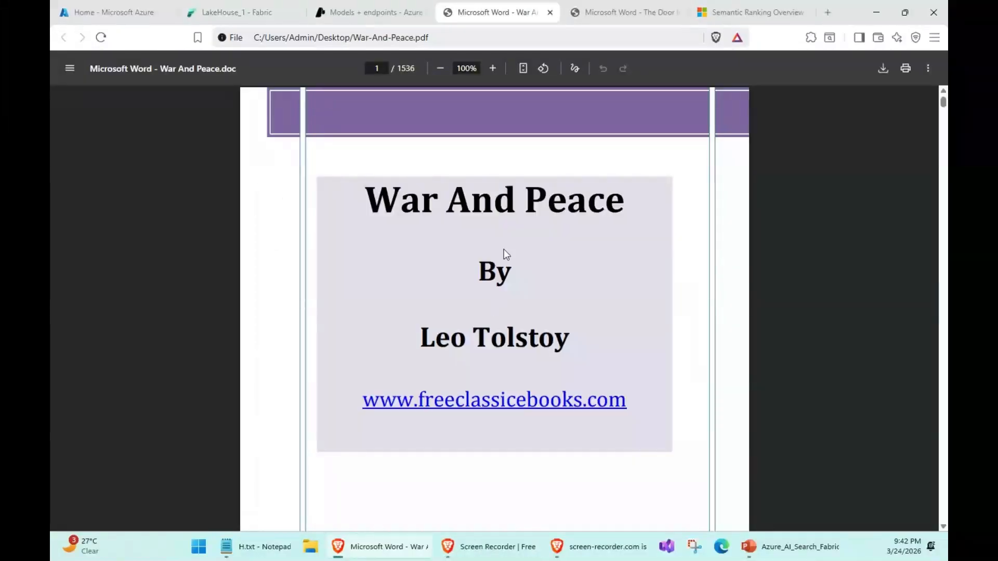
{"action": "left_click_drag", "start_coordinate": [372, 200], "coordinate": [574, 209]}
{"action": "left_click", "coordinate": [508, 265]}
{"action": "left_click_drag", "start_coordinate": [417, 333], "coordinate": [664, 341]}
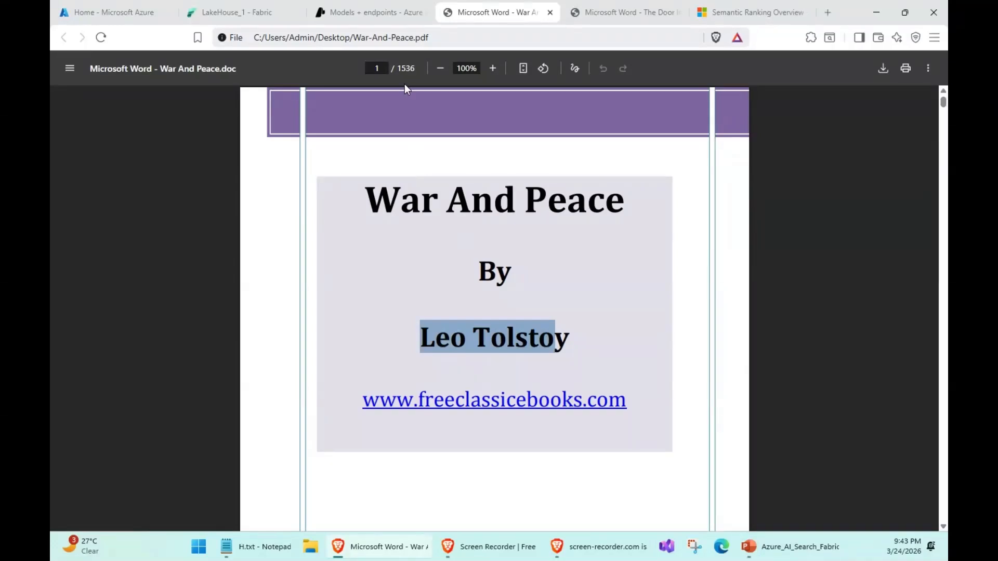
{"action": "left_click", "coordinate": [464, 237]}
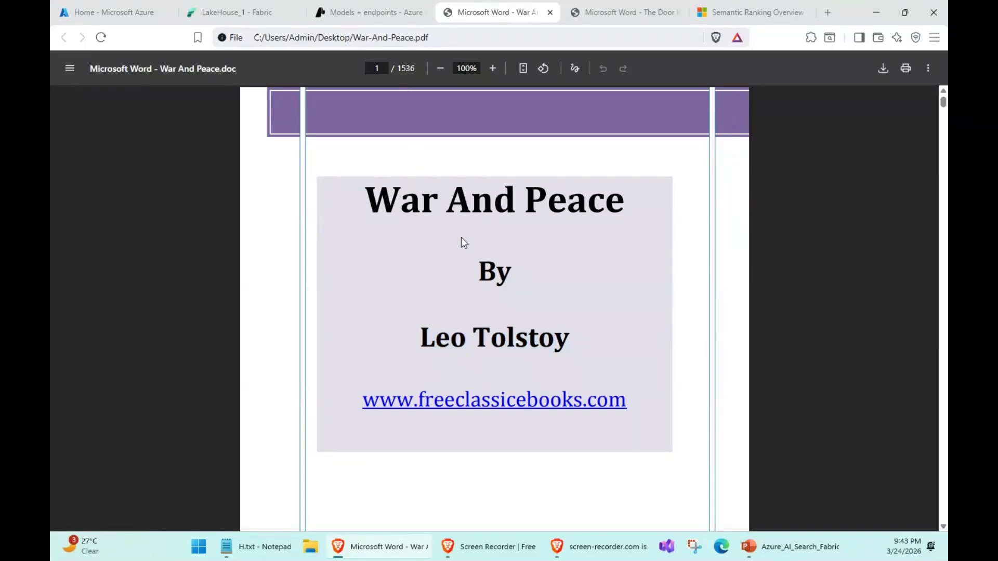
{"action": "left_click", "coordinate": [244, 12]}
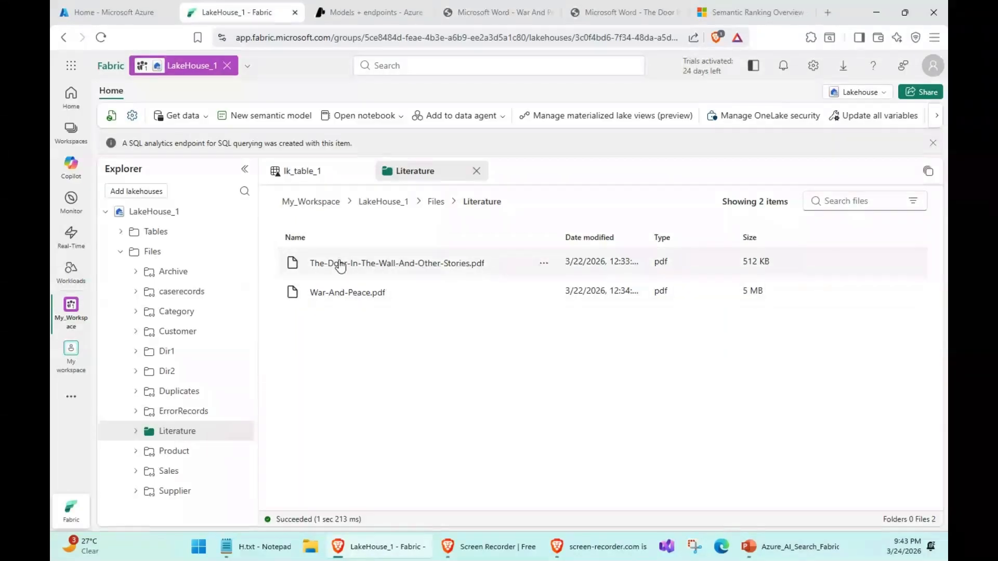
{"action": "left_click", "coordinate": [613, 6]}
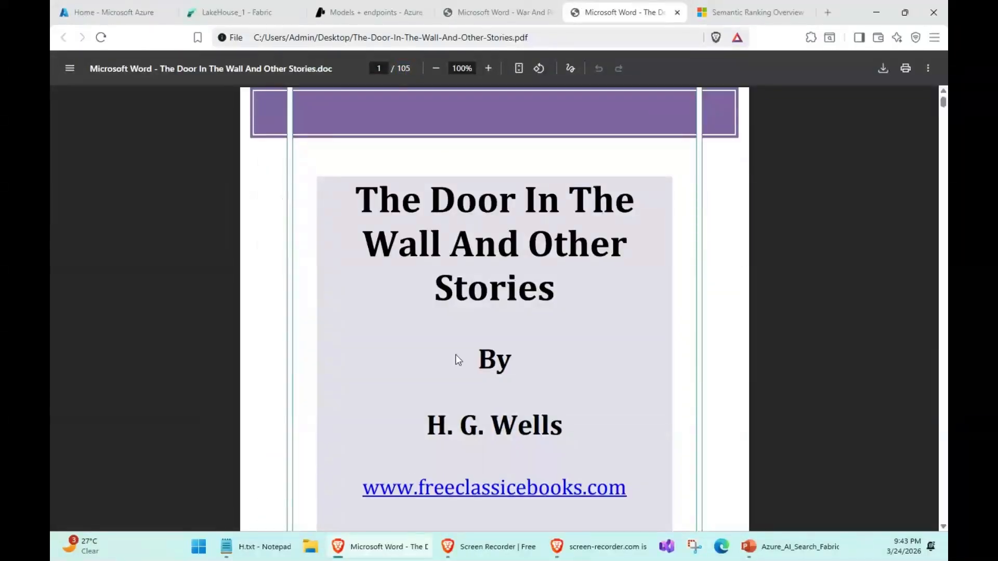
{"action": "left_click_drag", "start_coordinate": [431, 419], "coordinate": [552, 422]}
{"action": "left_click", "coordinate": [228, 7]}
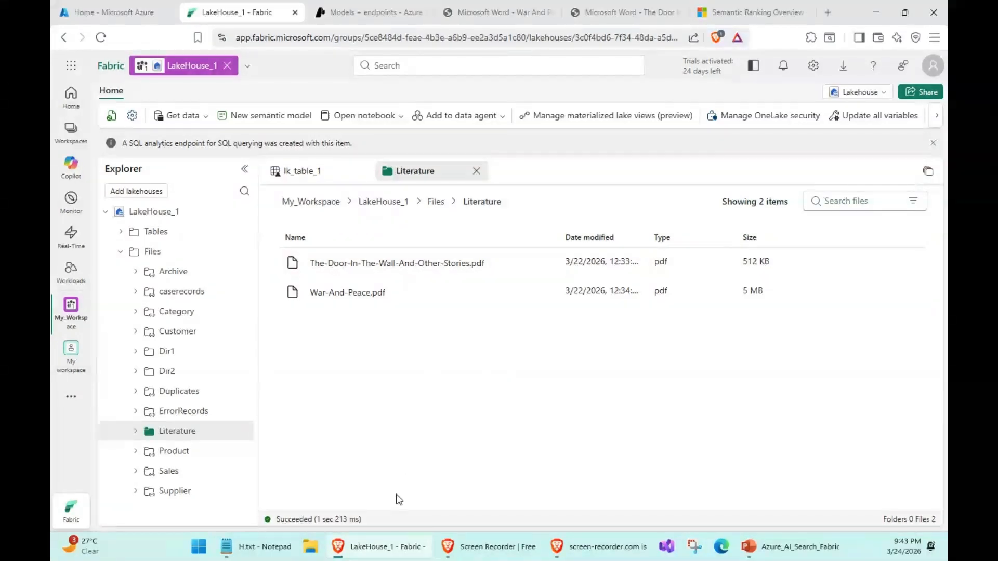
- Switch to the Azure portal, go to AI Search and start creating a new search service
{"action": "left_click", "coordinate": [125, 7]}
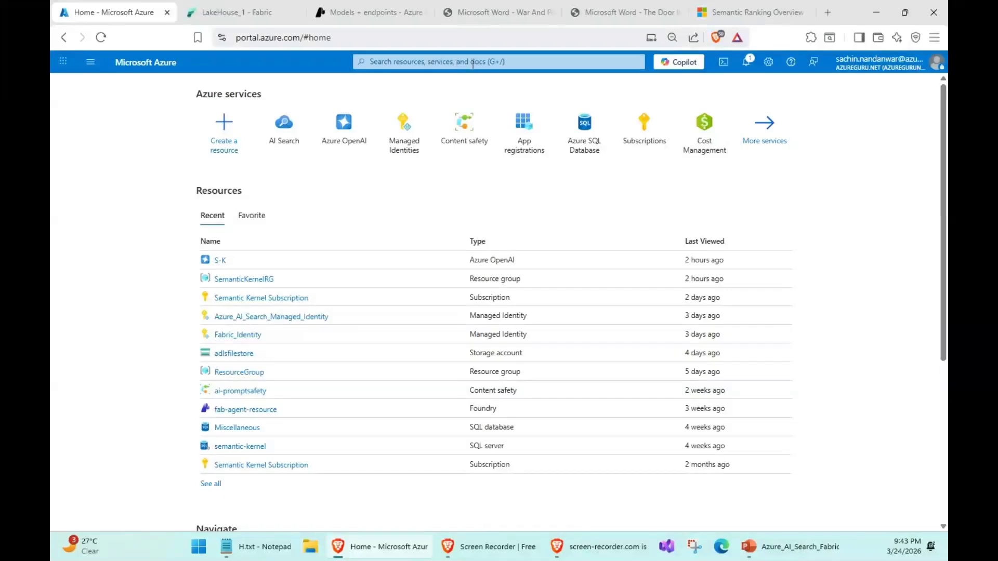
{"action": "mouse_move", "coordinate": [281, 142]}
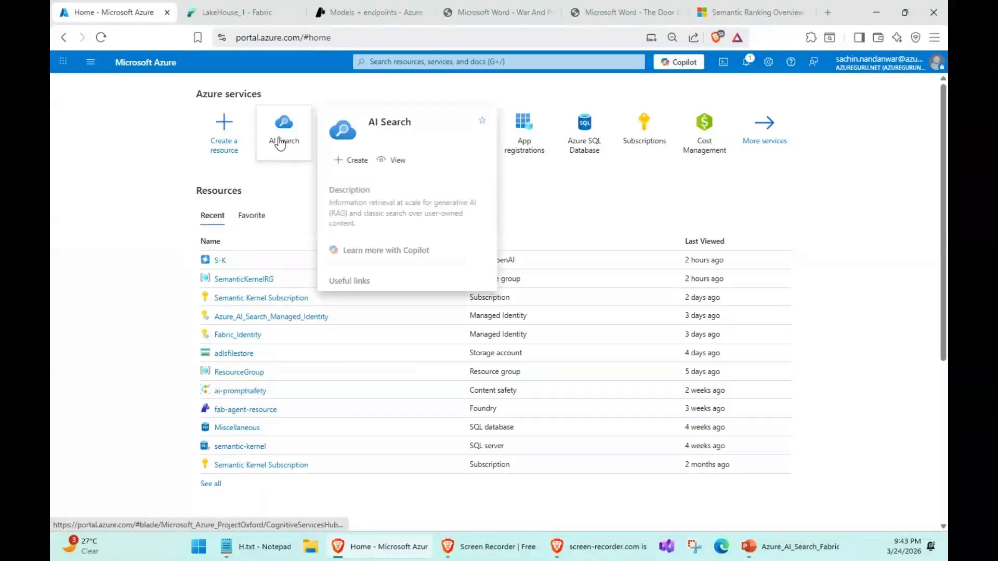
{"action": "left_click", "coordinate": [394, 59]}
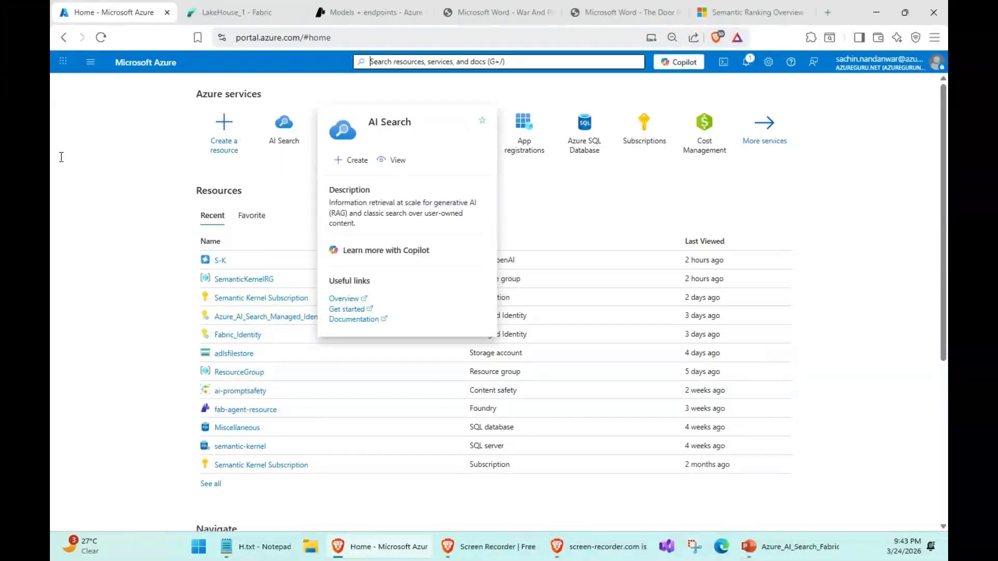
{"action": "left_click", "coordinate": [57, 123]}
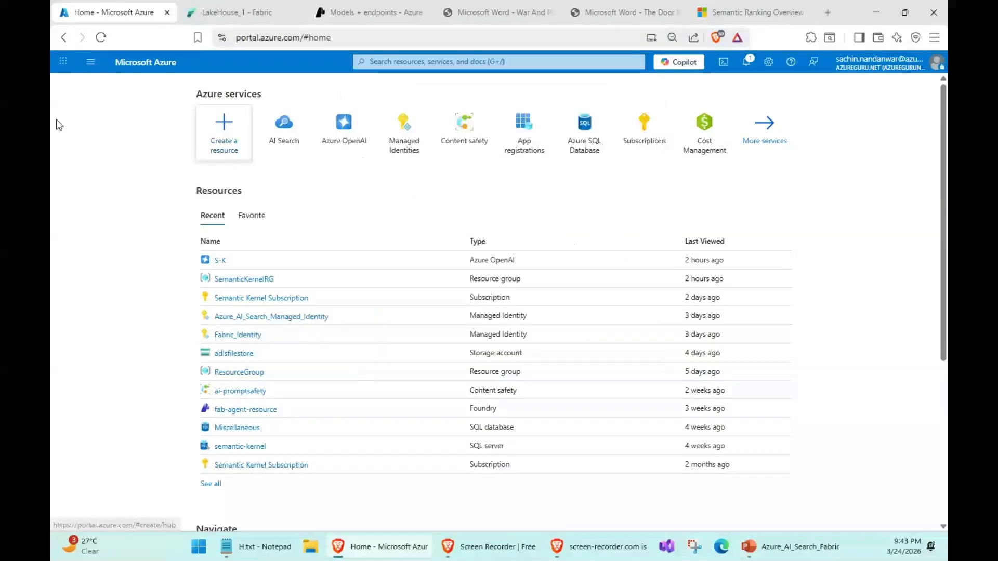
{"action": "left_click", "coordinate": [279, 140]}
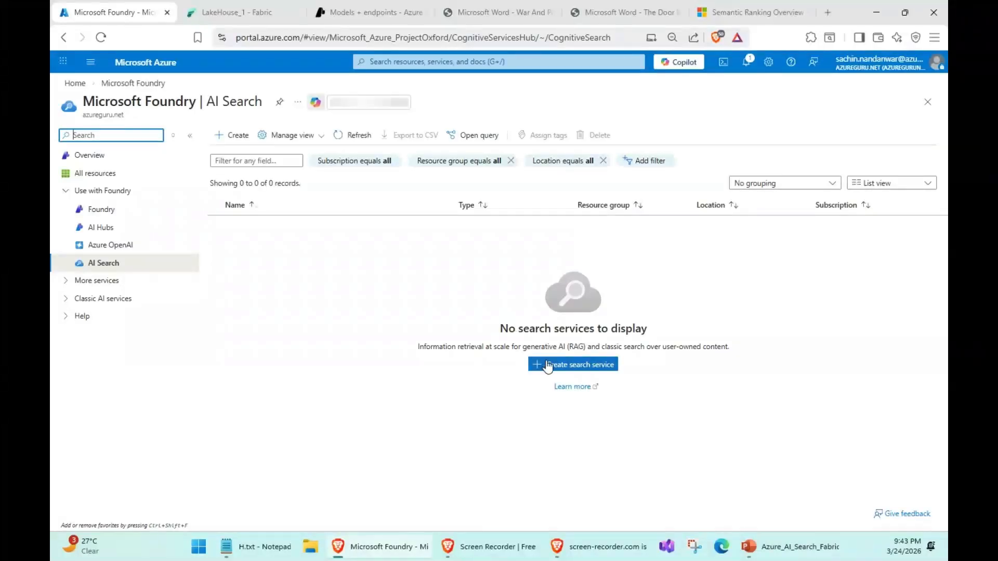
{"action": "left_click", "coordinate": [548, 366]}
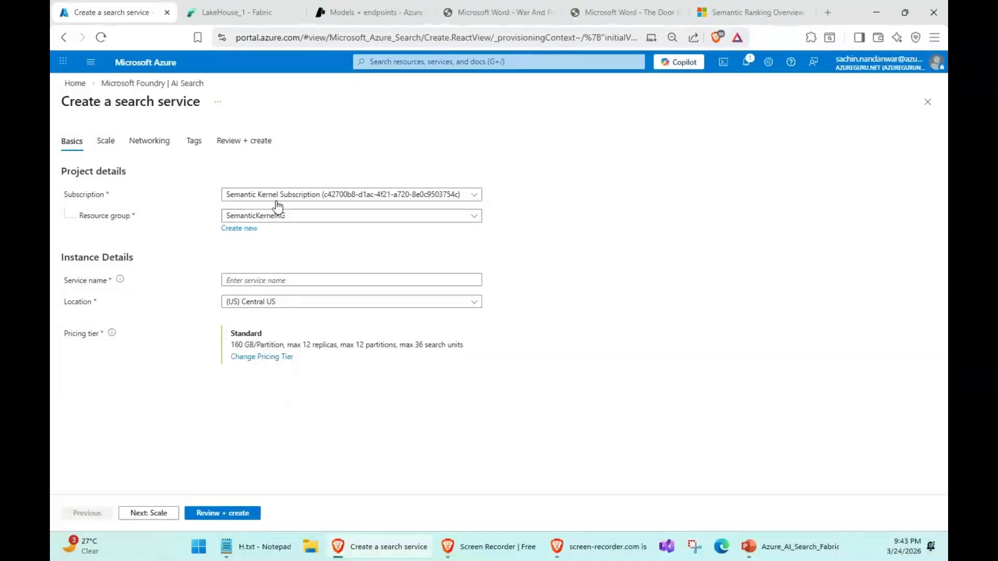
- Assign the search service to the SemanticKernelRG resource group and name it literaturesearchservice
{"action": "left_click", "coordinate": [264, 279]}
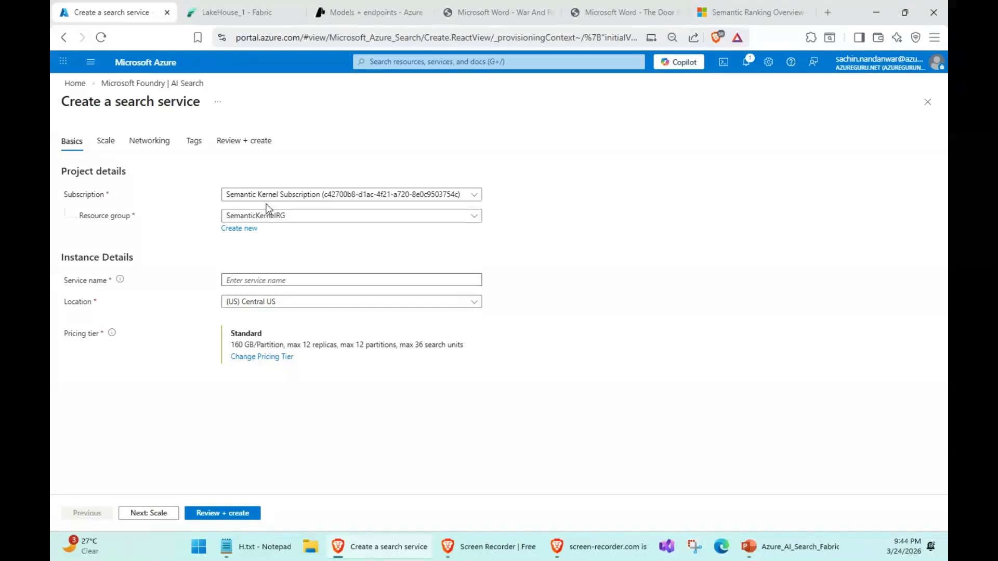
{"action": "left_click", "coordinate": [307, 221]}
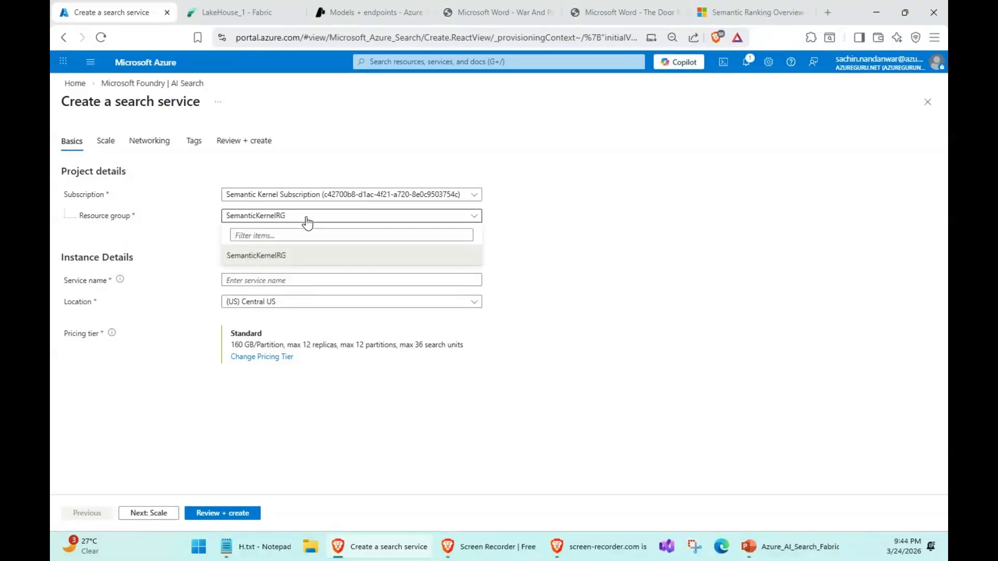
{"action": "left_click", "coordinate": [271, 256]}
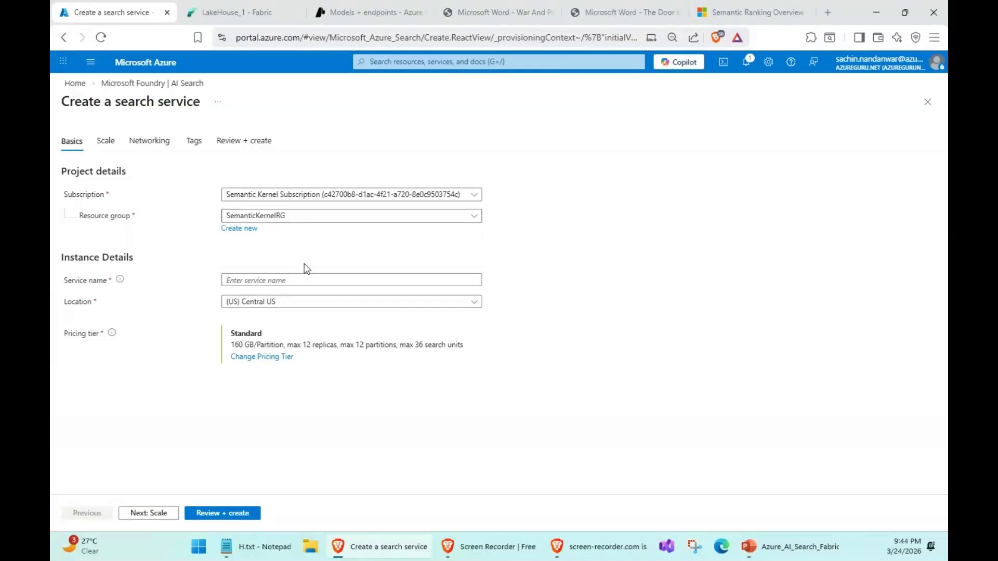
{"action": "left_click", "coordinate": [295, 281]}
{"action": "type", "text": "lit"}
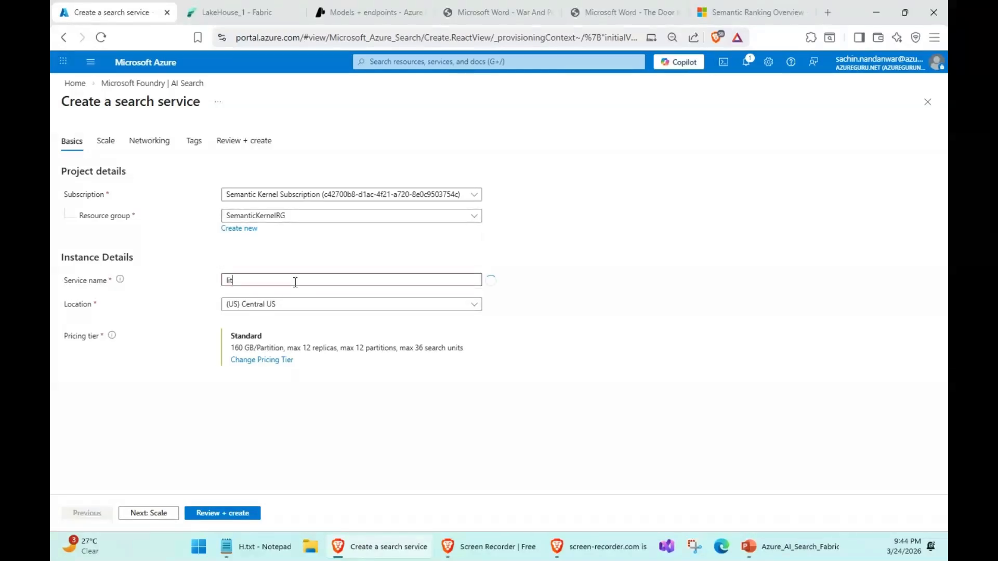
{"action": "type", "text": "erature"}
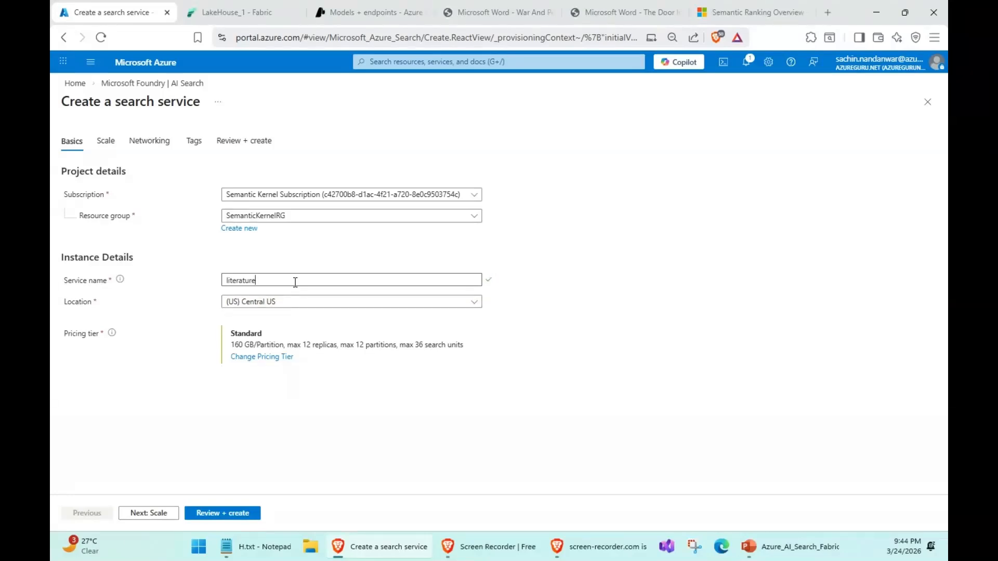
{"action": "type", "text": "ser"}
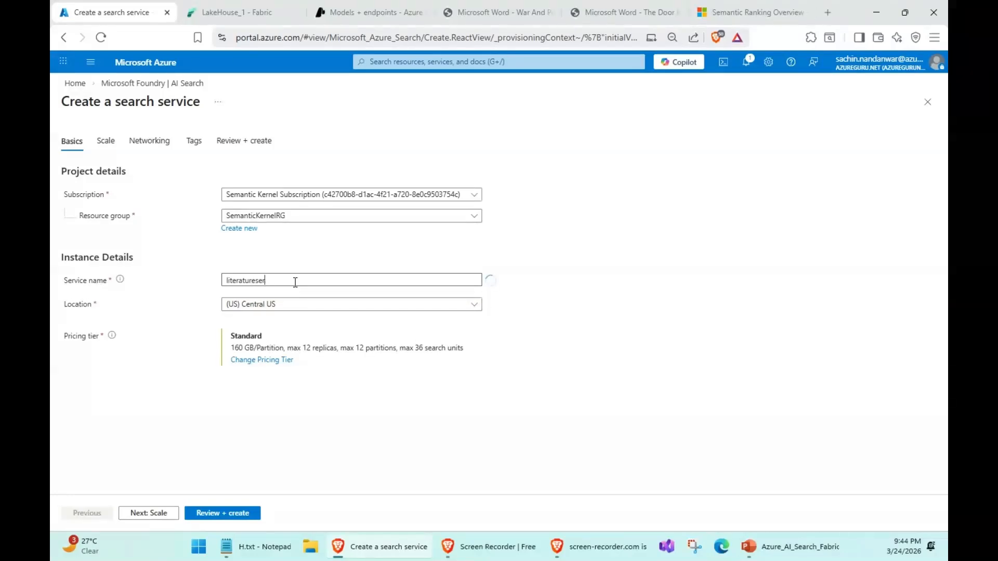
{"action": "type", "text": "achservice"}
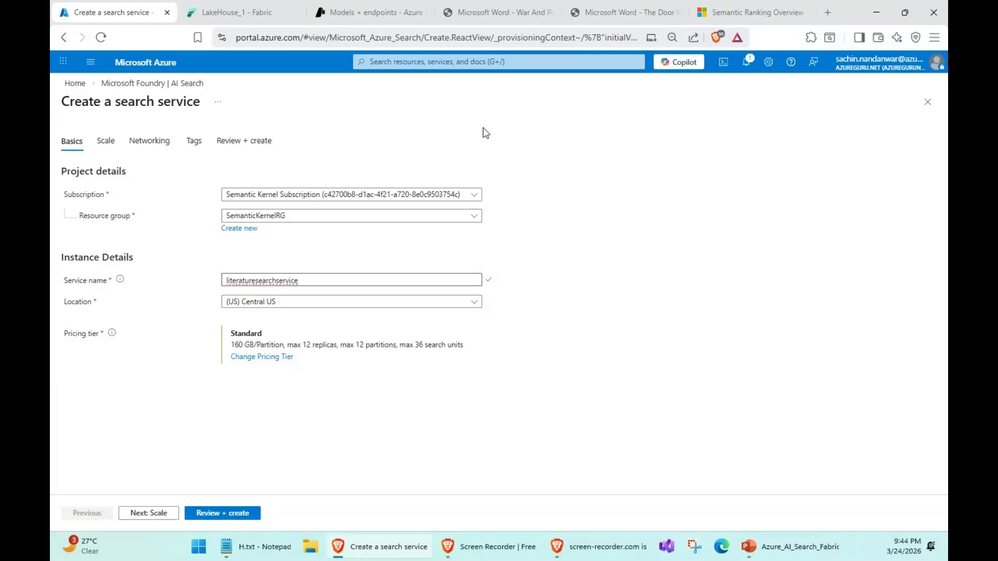
- Consult the Semantic ranking in Azure AI Search article and look through the locations available for the search service
{"action": "left_click", "coordinate": [735, 6]}
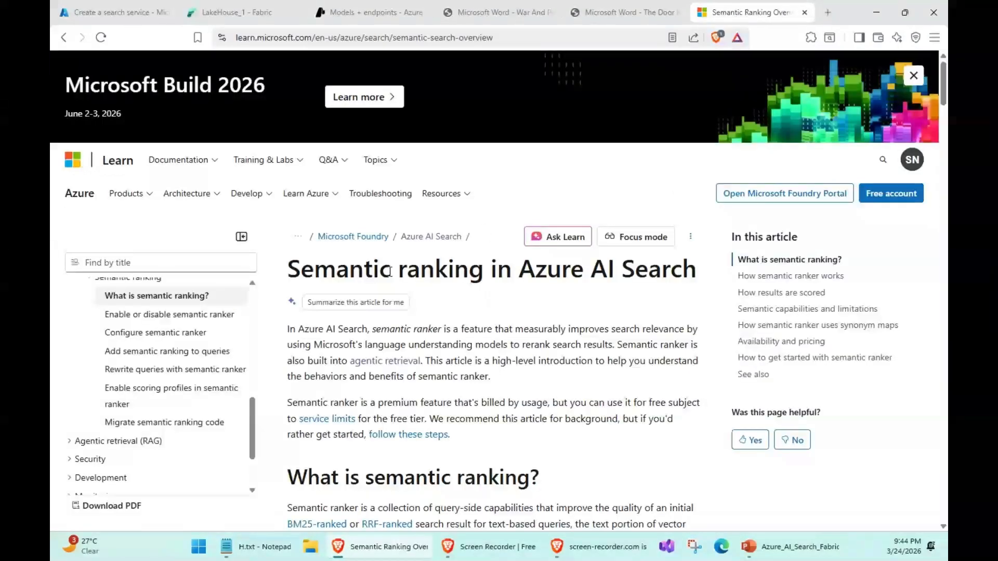
{"action": "left_click", "coordinate": [127, 7]}
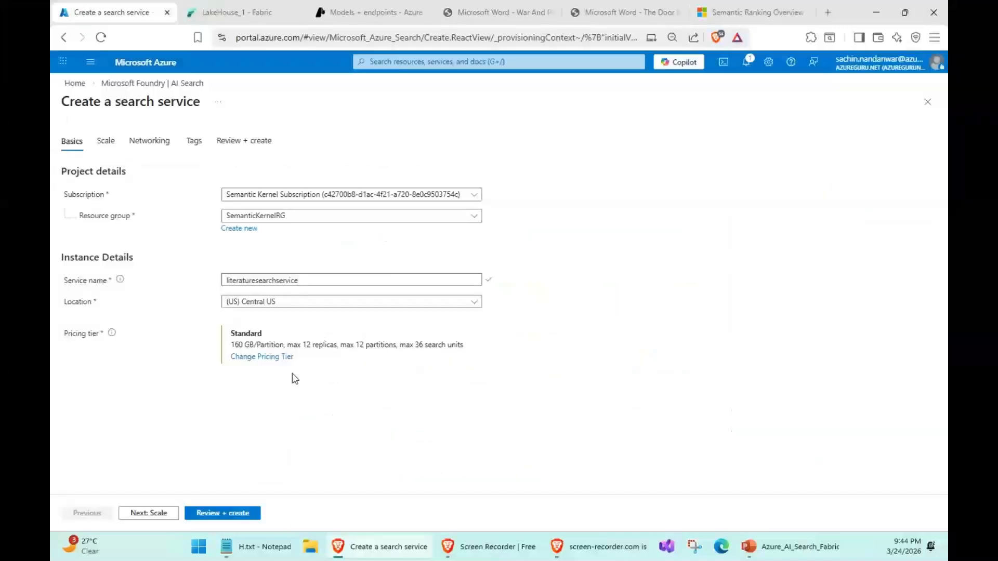
{"action": "left_click", "coordinate": [780, 5]}
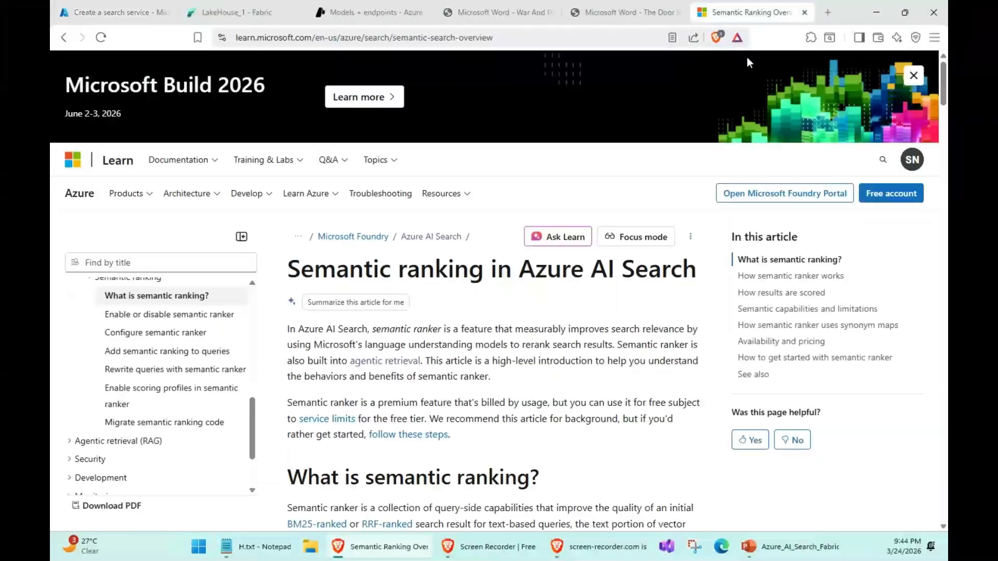
{"action": "left_click", "coordinate": [104, 14]}
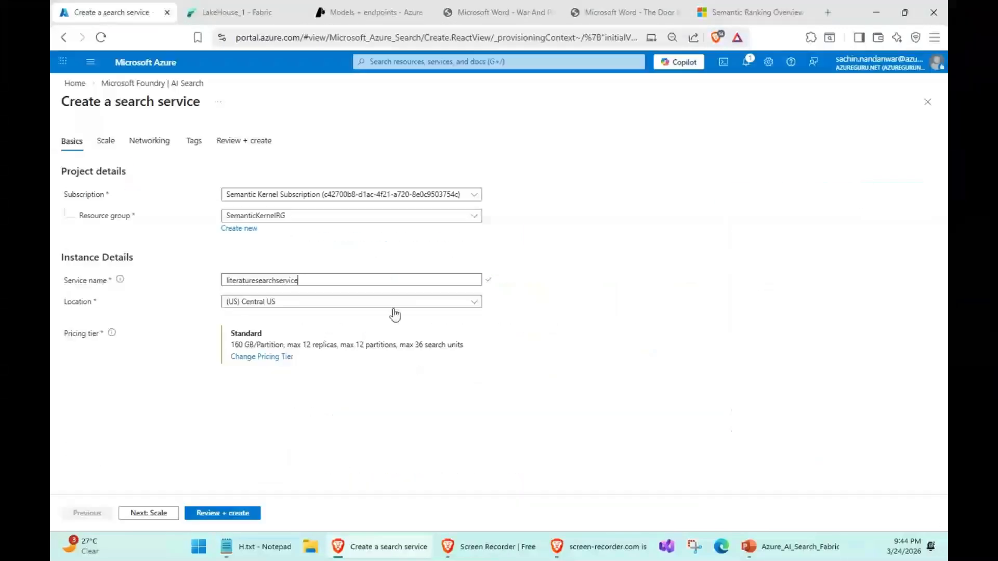
{"action": "left_click", "coordinate": [309, 302]}
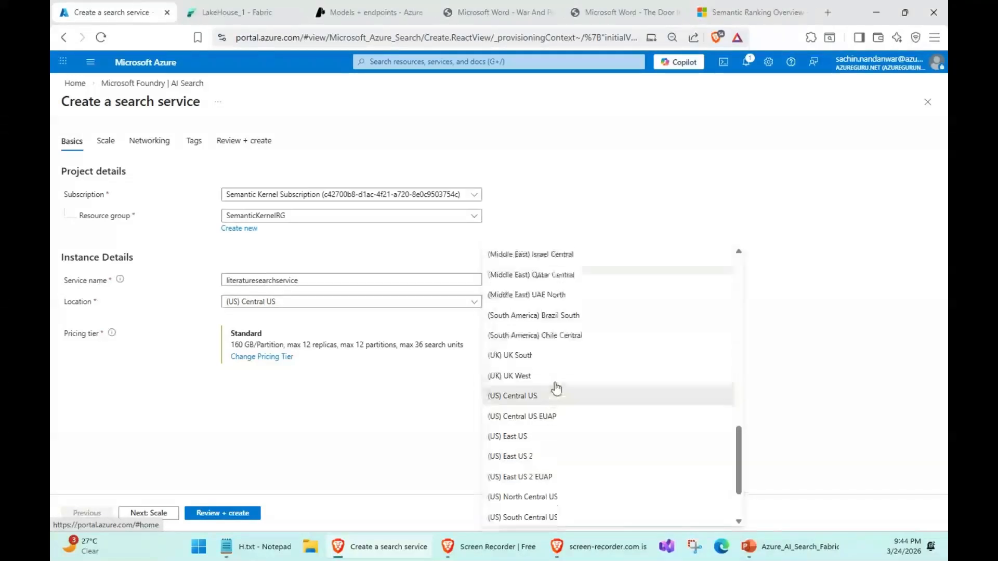
{"action": "scroll", "coordinate": [557, 387], "scroll_direction": "up", "scroll_amount": 10}
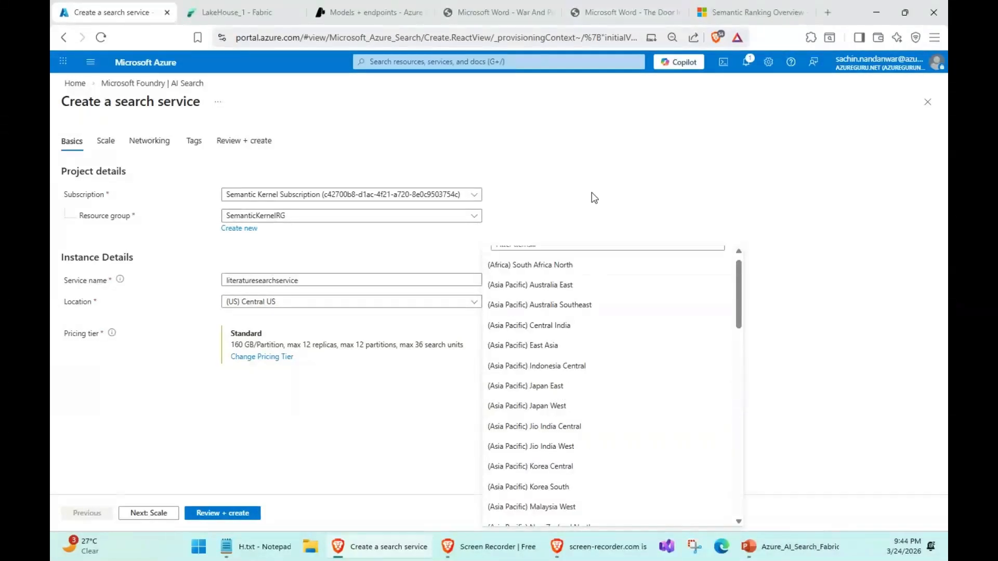
{"action": "left_click", "coordinate": [576, 159]}
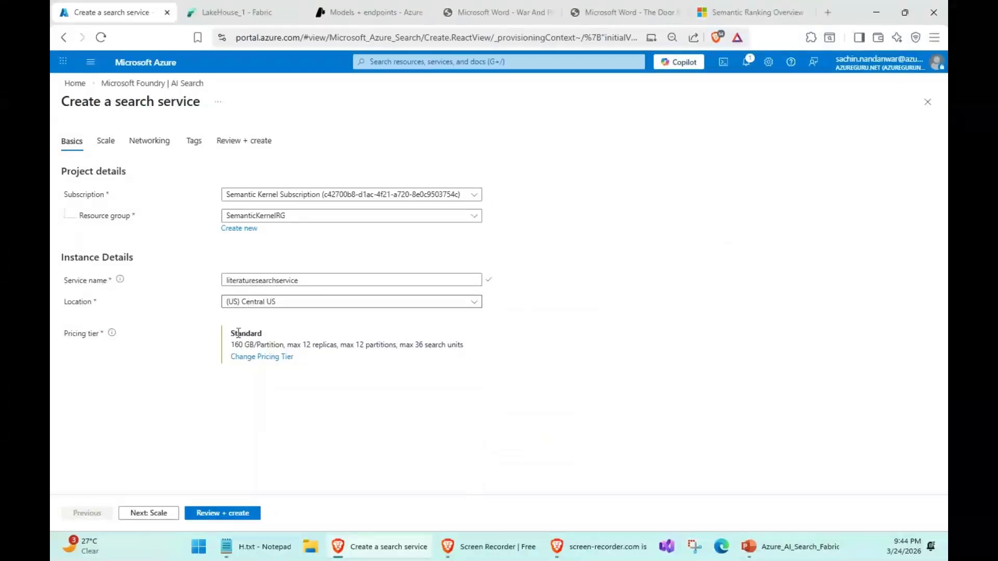
- Change the search service's pricing tier to Free after examining its storage, vector quota and index limits
{"action": "left_click", "coordinate": [252, 359]}
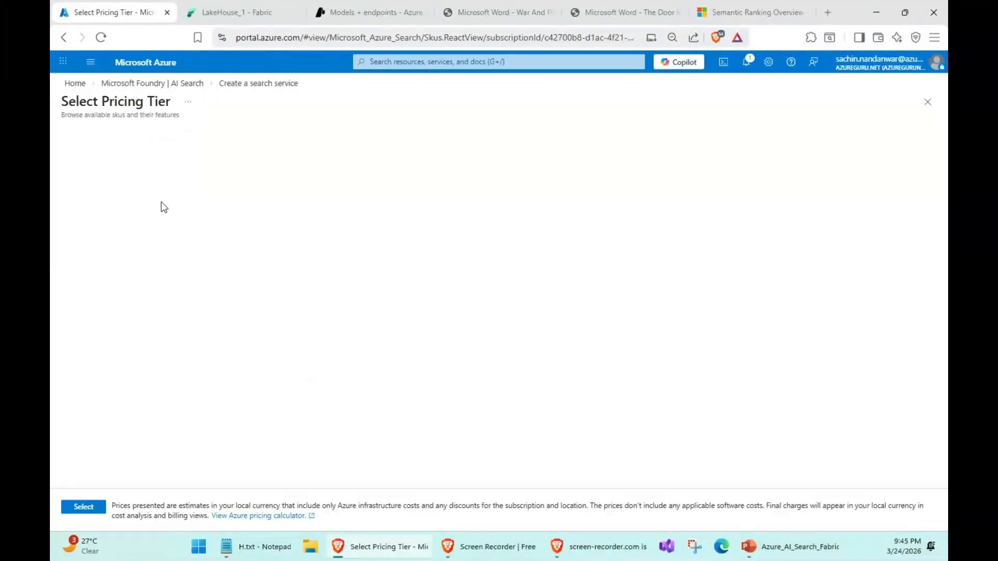
{"action": "double_click", "coordinate": [125, 170]}
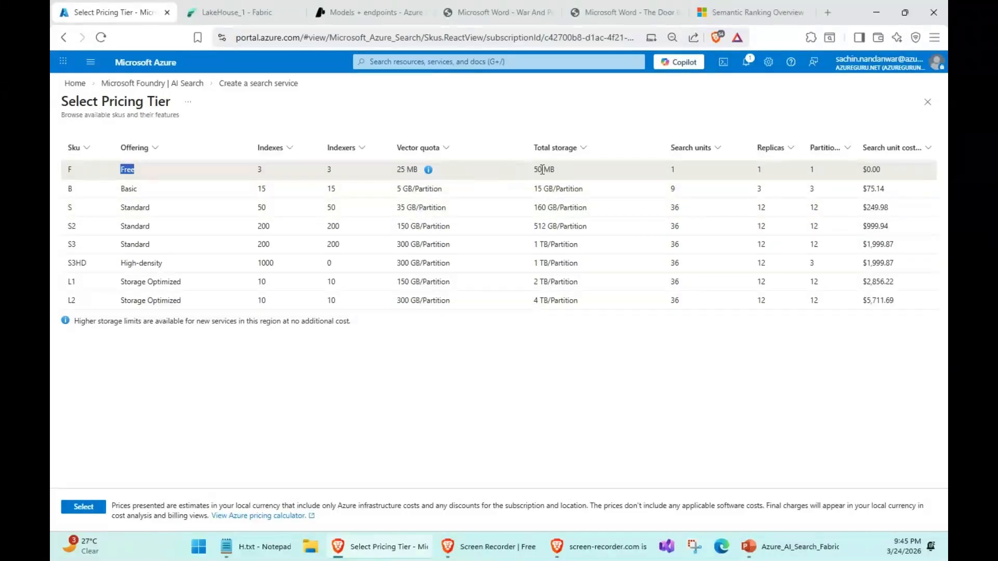
{"action": "left_click_drag", "start_coordinate": [534, 170], "coordinate": [581, 173]}
{"action": "left_click_drag", "start_coordinate": [400, 166], "coordinate": [410, 165]}
{"action": "double_click", "coordinate": [260, 170]}
{"action": "left_click", "coordinate": [82, 506]}
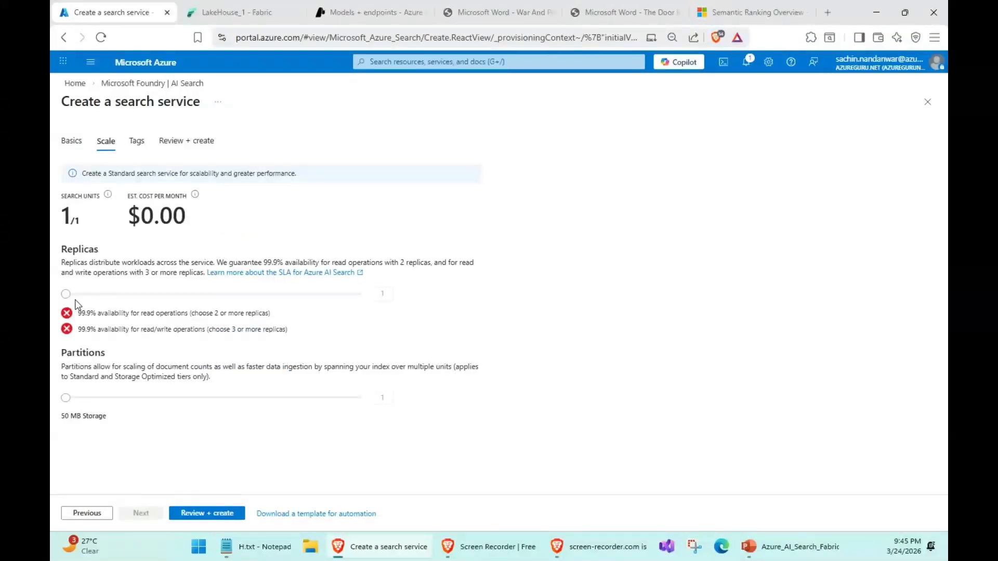
- Check the scale settings and configuration summary, and create the search service
{"action": "triple_click", "coordinate": [388, 320]}
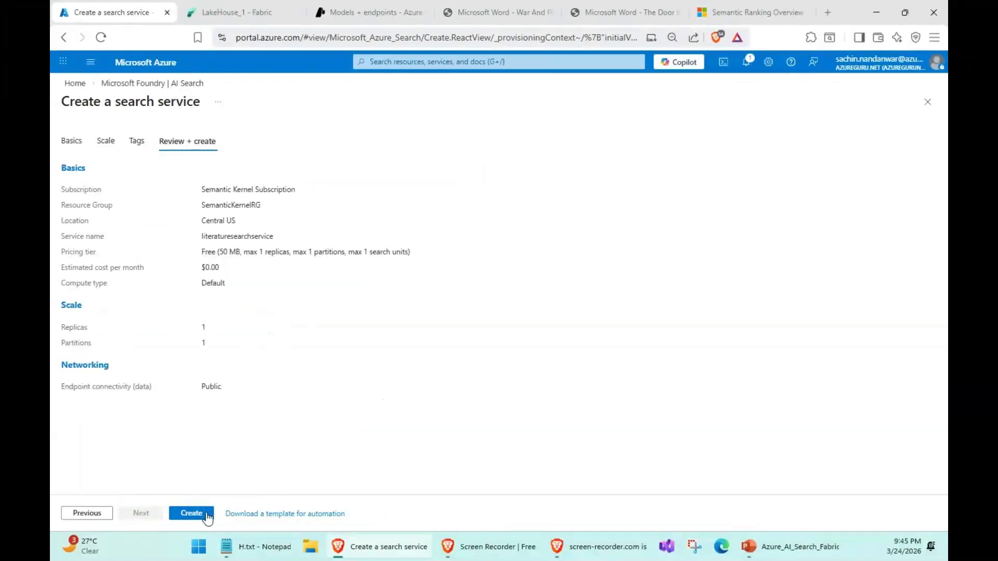
{"action": "left_click", "coordinate": [191, 513]}
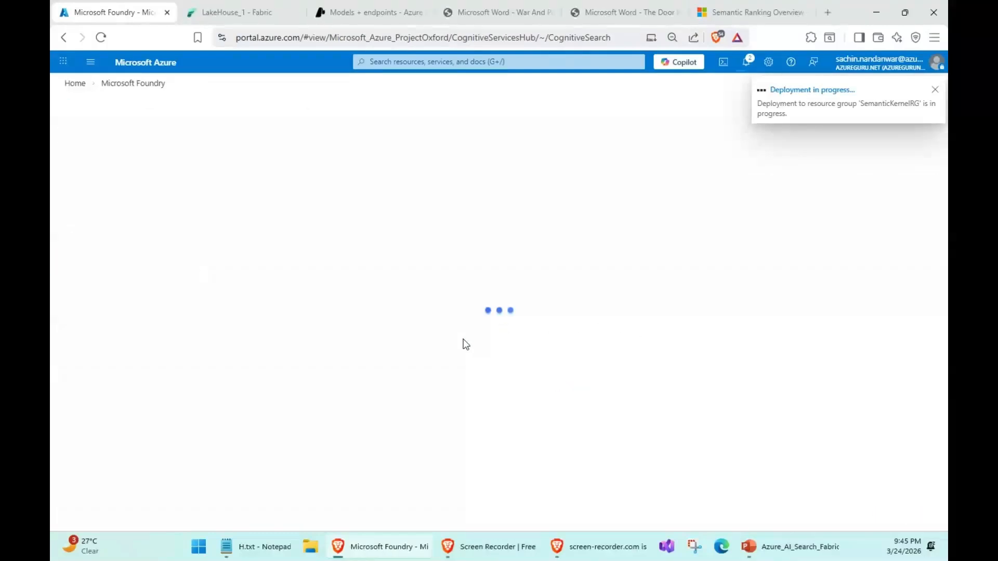
{"action": "left_click", "coordinate": [935, 90]}
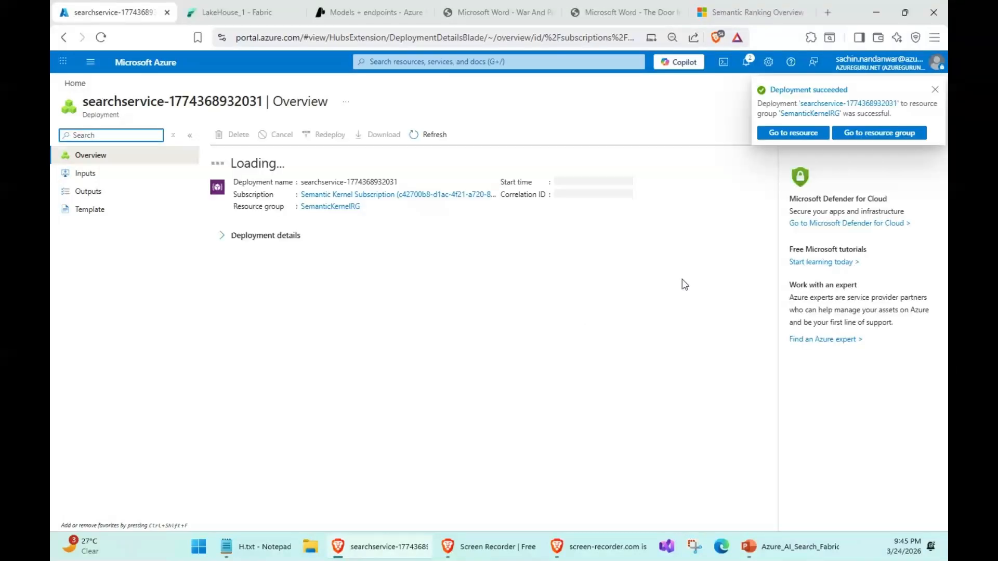
- Open the deployed search service and start a data import with Microsoft OneLake as the data source
{"action": "left_click", "coordinate": [775, 137]}
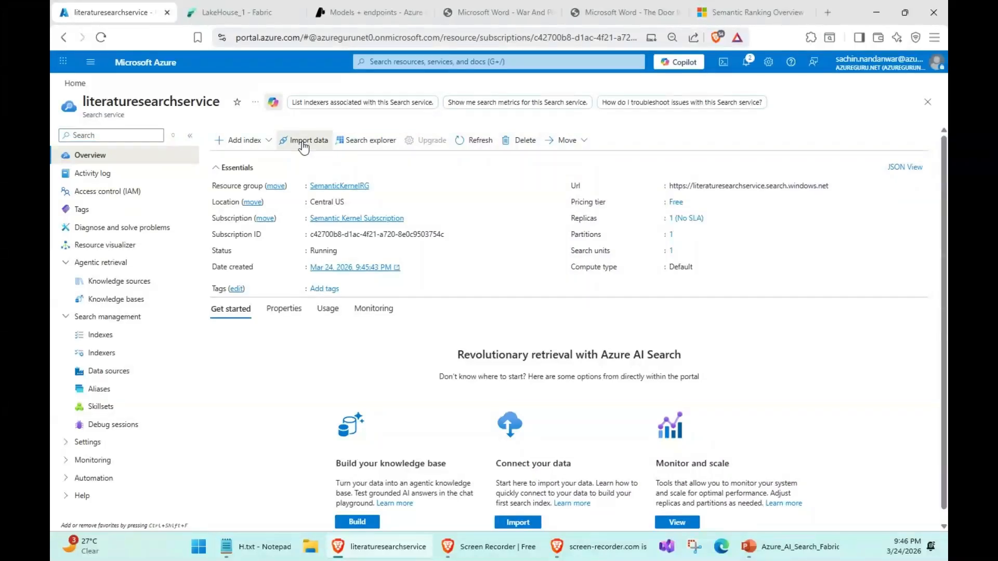
{"action": "left_click", "coordinate": [303, 143]}
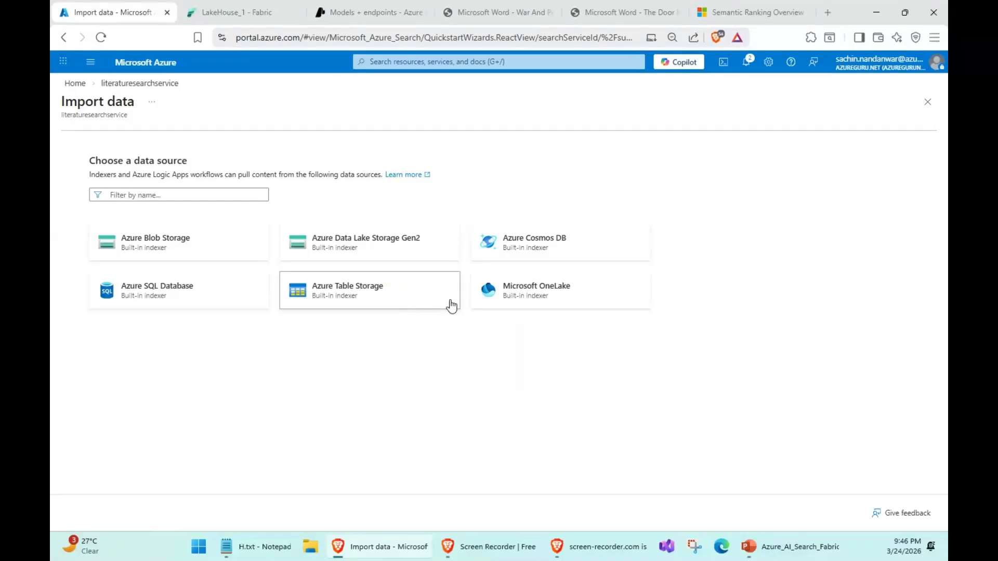
{"action": "left_click", "coordinate": [529, 293]}
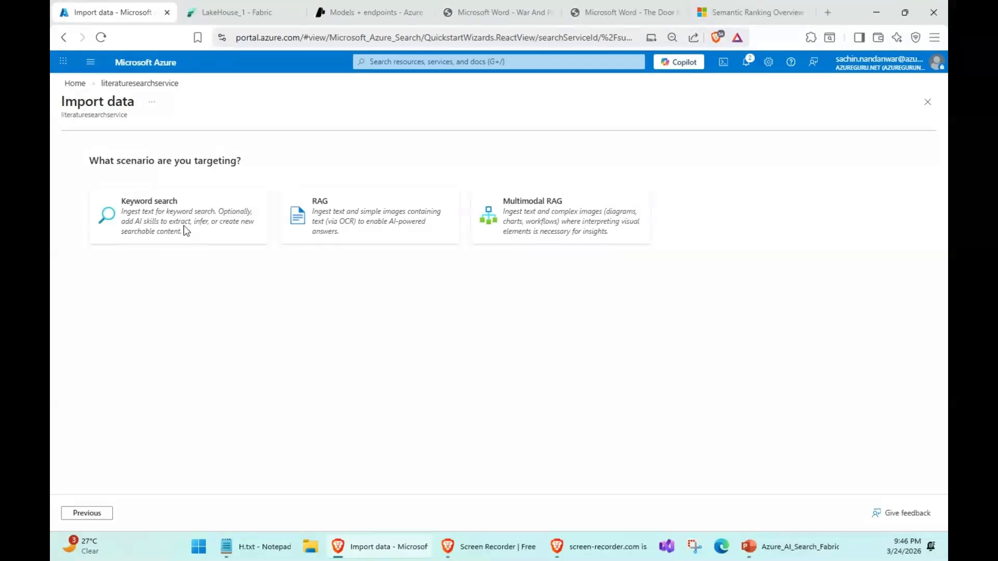
- Choose the RAG scenario for the data import
{"action": "left_click_drag", "start_coordinate": [89, 161], "coordinate": [154, 160]}
{"action": "left_click", "coordinate": [329, 403]}
{"action": "left_click", "coordinate": [358, 227]}
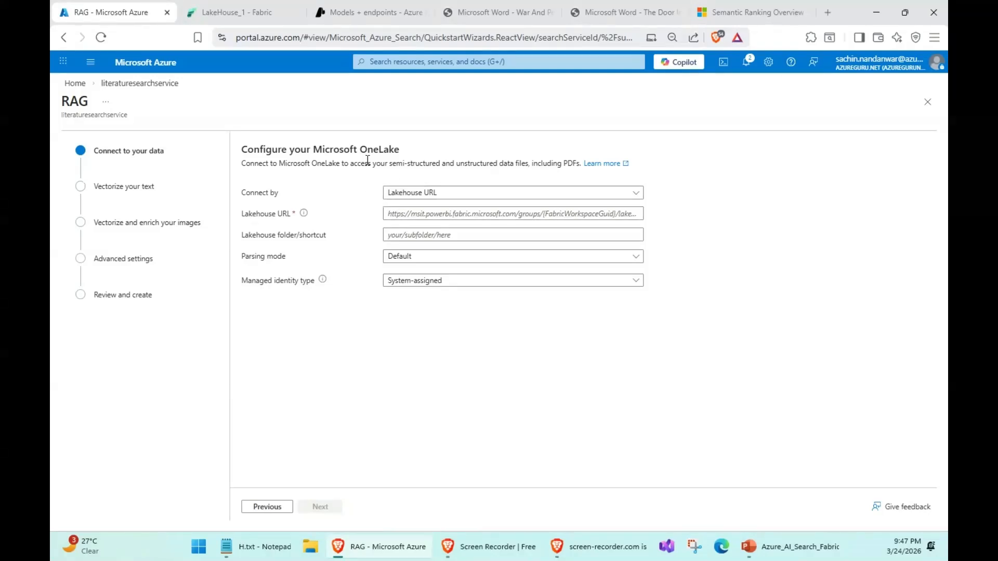
- Set the OneLake connection method to Workspace ID & Lakehouse ID
{"action": "left_click", "coordinate": [431, 194]}
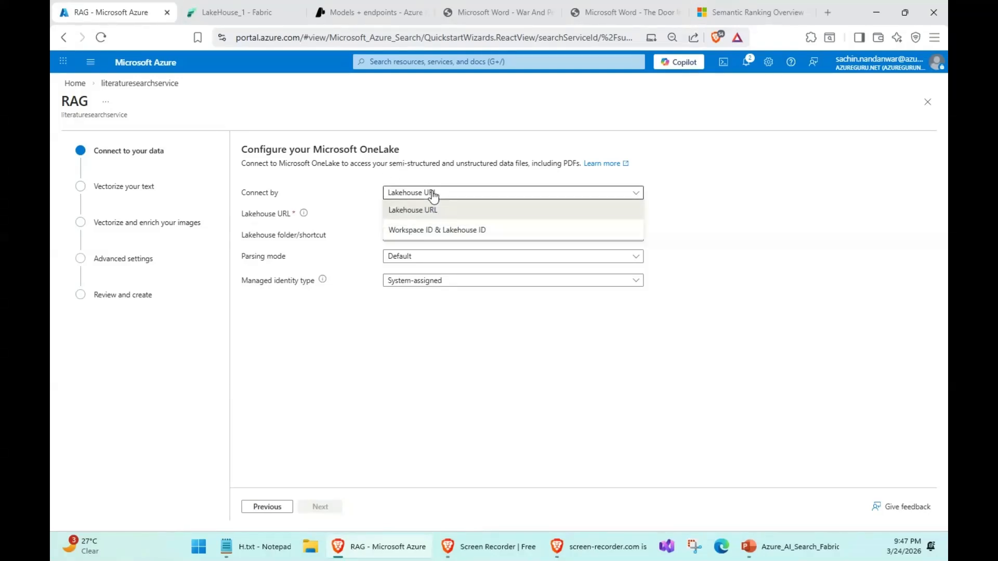
{"action": "left_click", "coordinate": [433, 196]}
{"action": "left_click", "coordinate": [410, 193]}
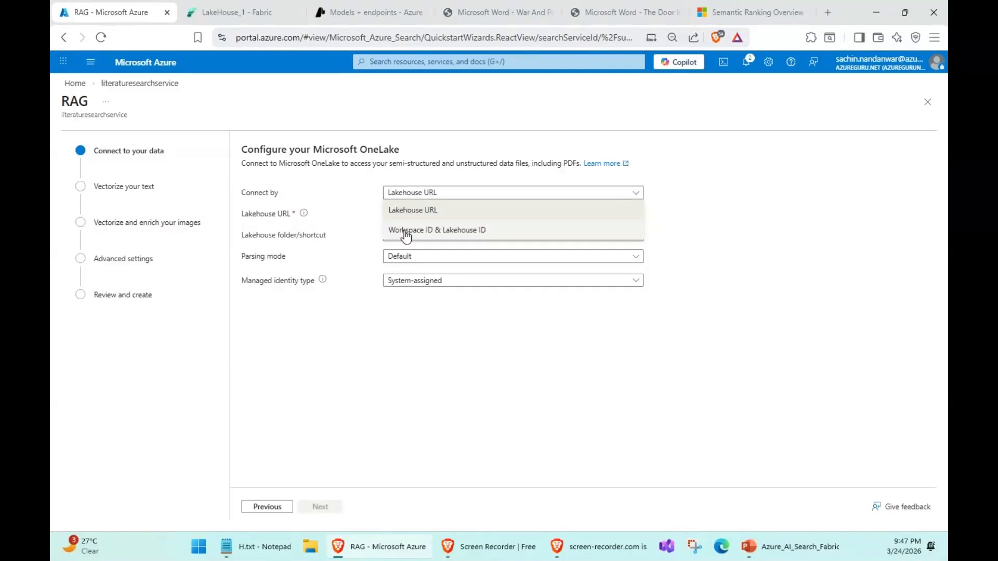
{"action": "left_click", "coordinate": [408, 230]}
{"action": "left_click", "coordinate": [411, 213]}
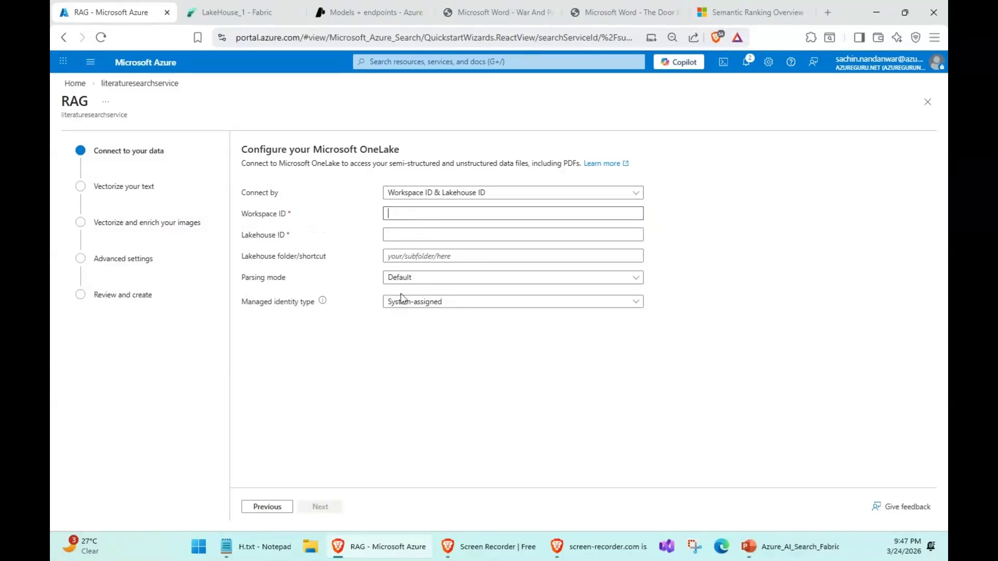
- Copy the workspace ID from the address of LakeHouse_1 in Fabric and enter it as the import's Workspace ID
{"action": "left_click", "coordinate": [260, 10]}
{"action": "left_click", "coordinate": [367, 39]}
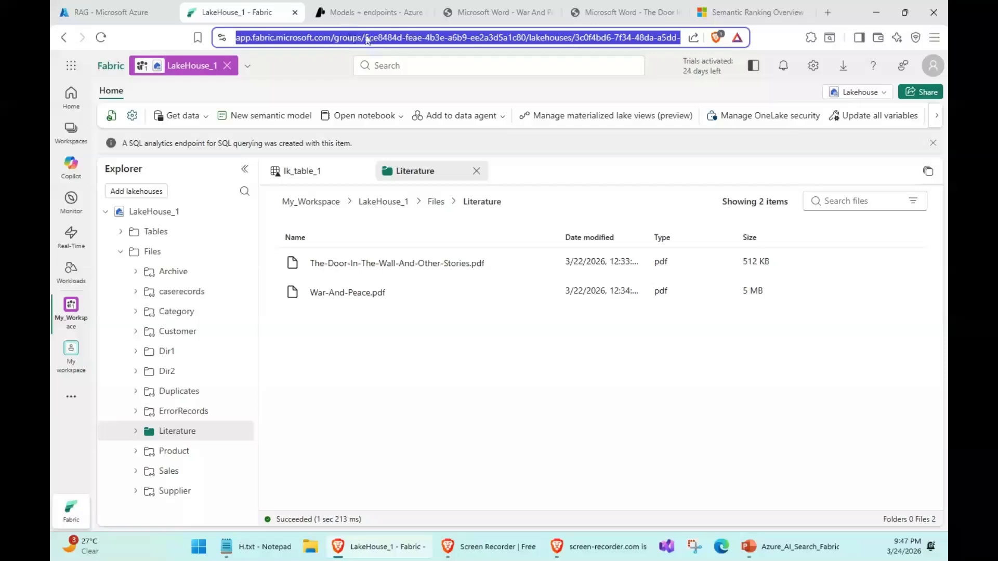
{"action": "left_click", "coordinate": [366, 39]}
{"action": "left_click_drag", "start_coordinate": [395, 40], "coordinate": [553, 40]}
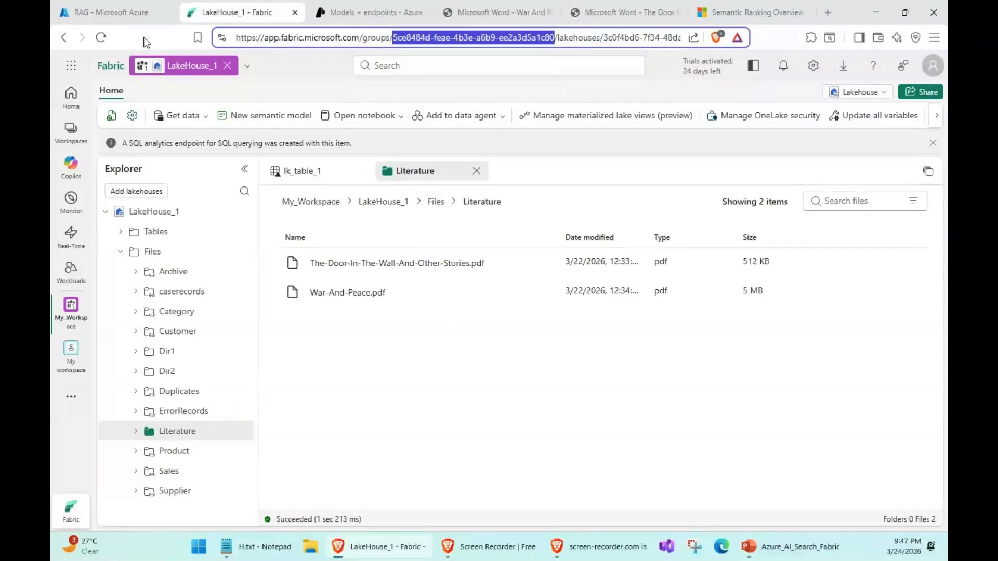
{"action": "key", "text": "ctrl+c"}
{"action": "left_click", "coordinate": [119, 12]}
{"action": "left_click", "coordinate": [408, 216]}
{"action": "key", "text": "ctrl+v"}
- Copy the lakehouse ID from the address of LakeHouse_1 in Fabric and enter it as the import's Lakehouse ID
{"action": "left_click", "coordinate": [237, 12]}
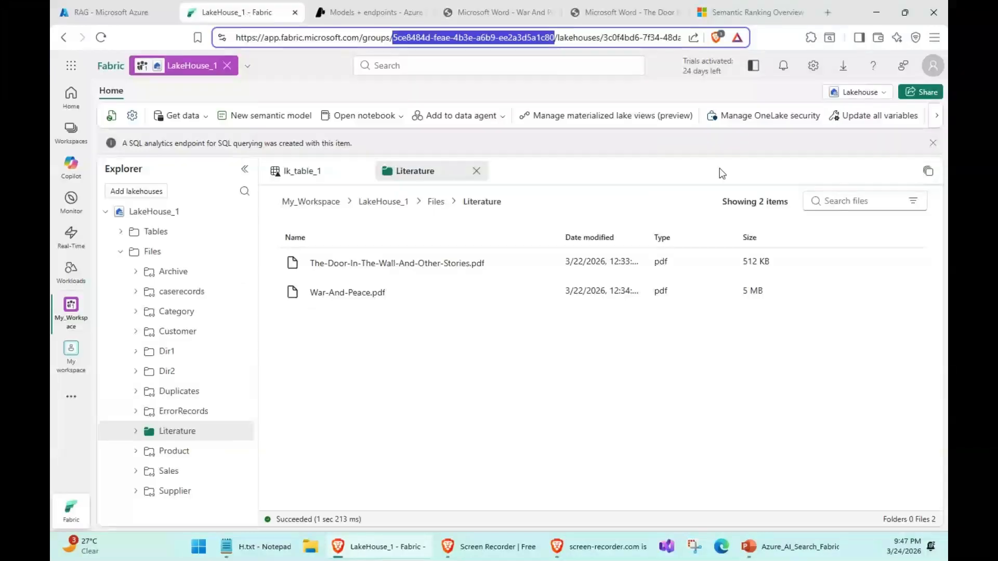
{"action": "left_click_drag", "start_coordinate": [602, 37], "coordinate": [669, 38]}
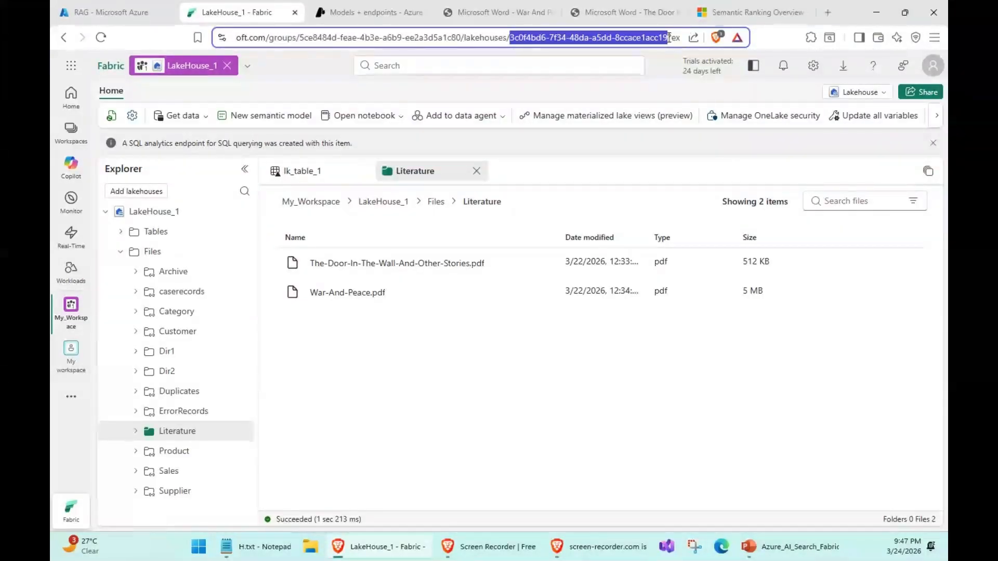
{"action": "left_click", "coordinate": [106, 13]}
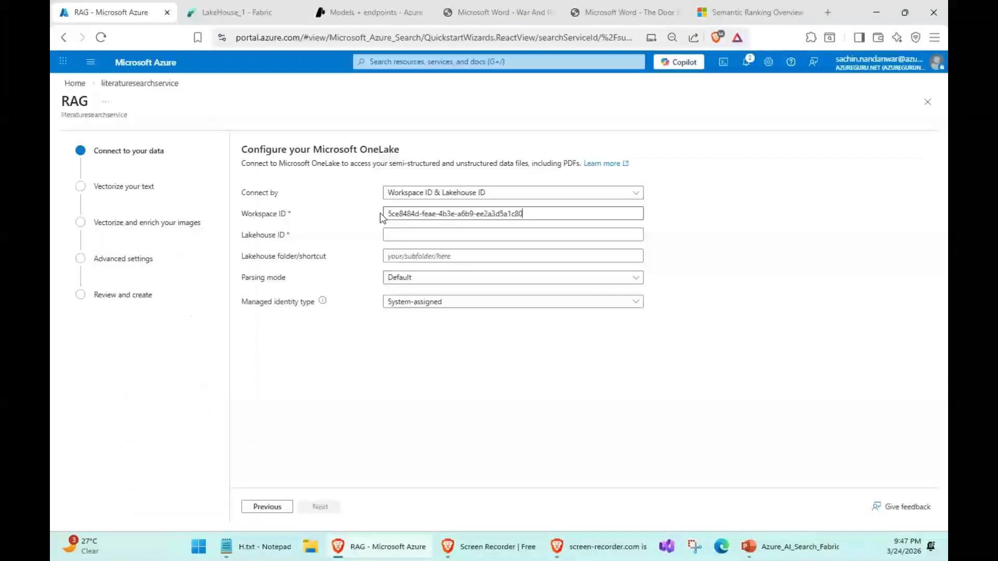
{"action": "left_click", "coordinate": [424, 235]}
{"action": "key", "text": "ctrl+v"}
- Check the folder holding the PDFs in LakeHouse_1 and set the import's lakehouse folder to Literature
{"action": "left_click", "coordinate": [394, 255]}
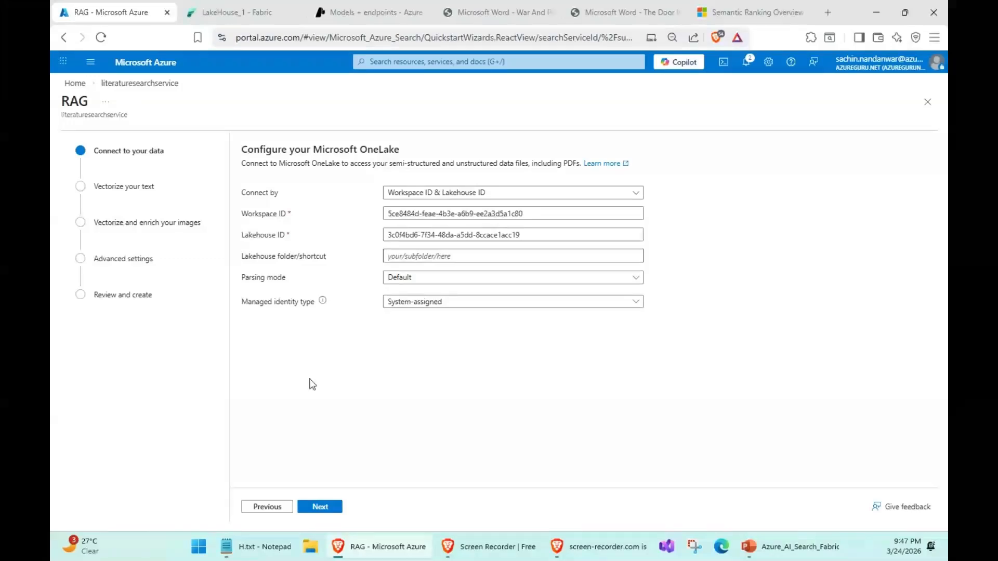
{"action": "left_click", "coordinate": [236, 4]}
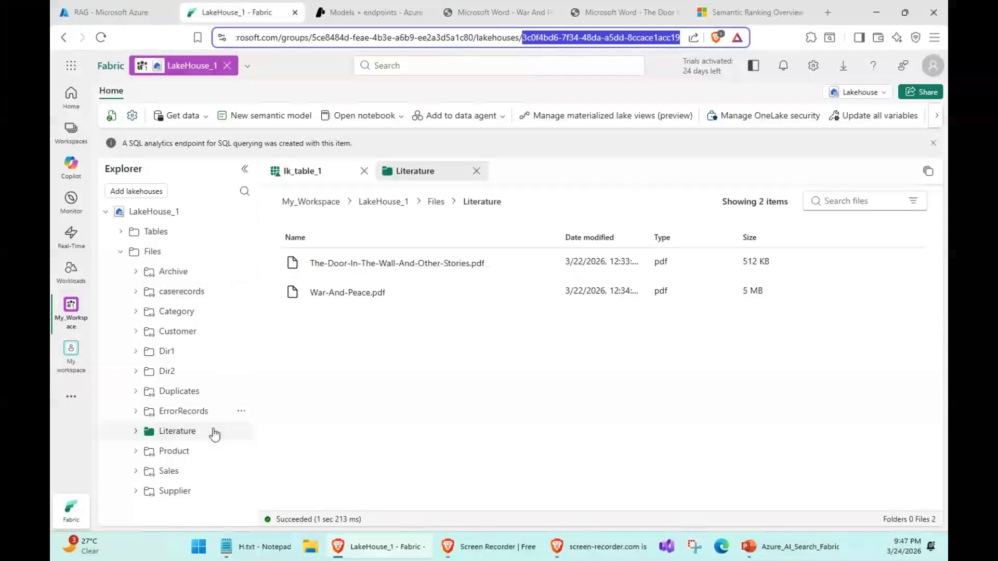
{"action": "left_click", "coordinate": [119, 13]}
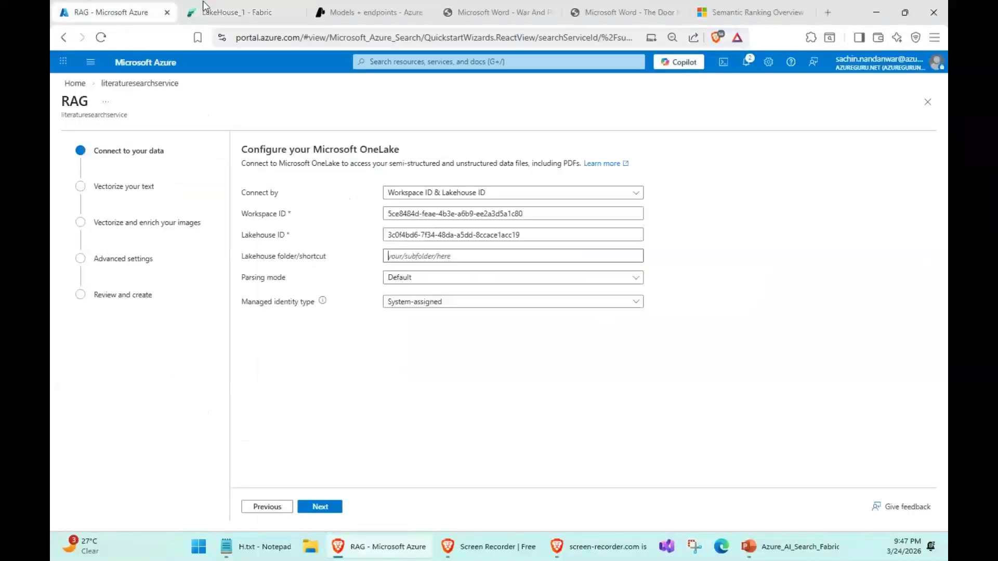
{"action": "left_click", "coordinate": [237, 12]}
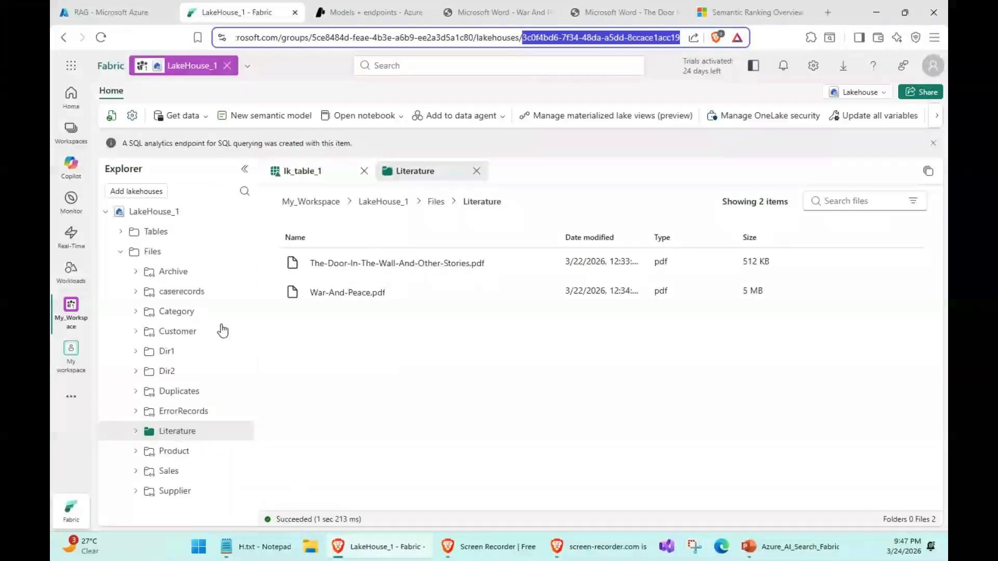
{"action": "left_click", "coordinate": [112, 14]}
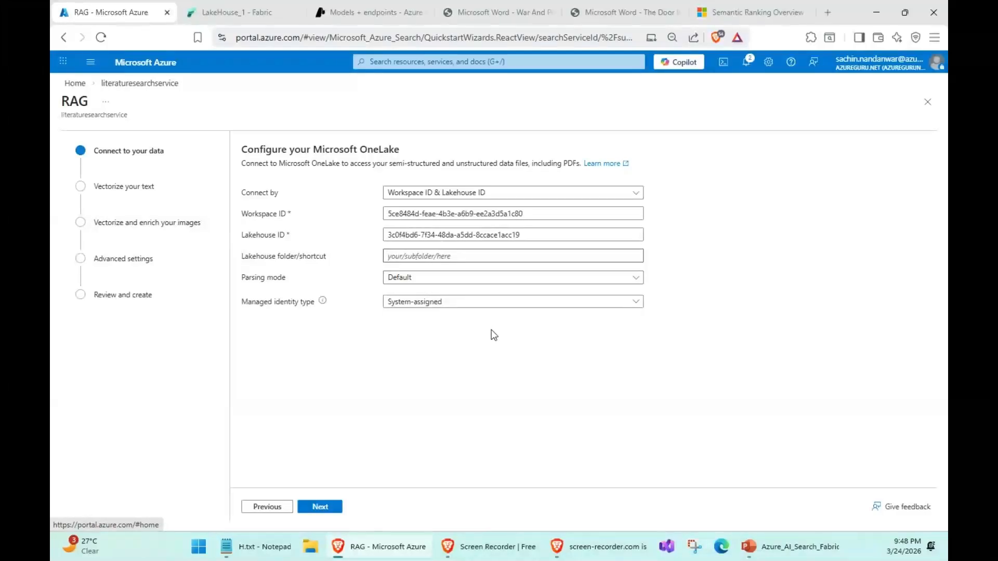
{"action": "left_click", "coordinate": [473, 254]}
{"action": "type", "text": "Literature"}
- Set the managed identity type to User-assigned and add Azure_AI_Search_Managed_Identity to the search service's identities
{"action": "left_click", "coordinate": [418, 307]}
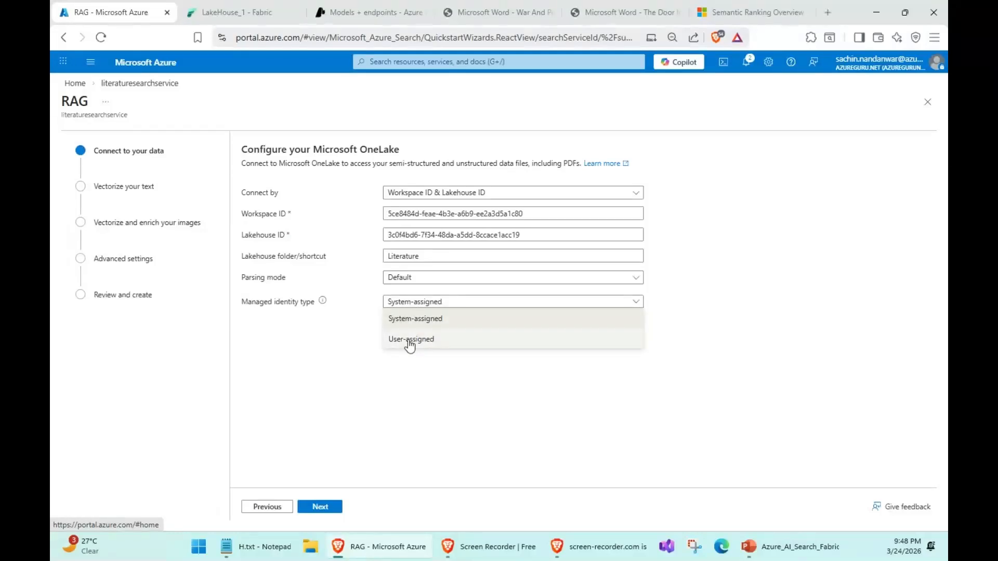
{"action": "left_click", "coordinate": [410, 341]}
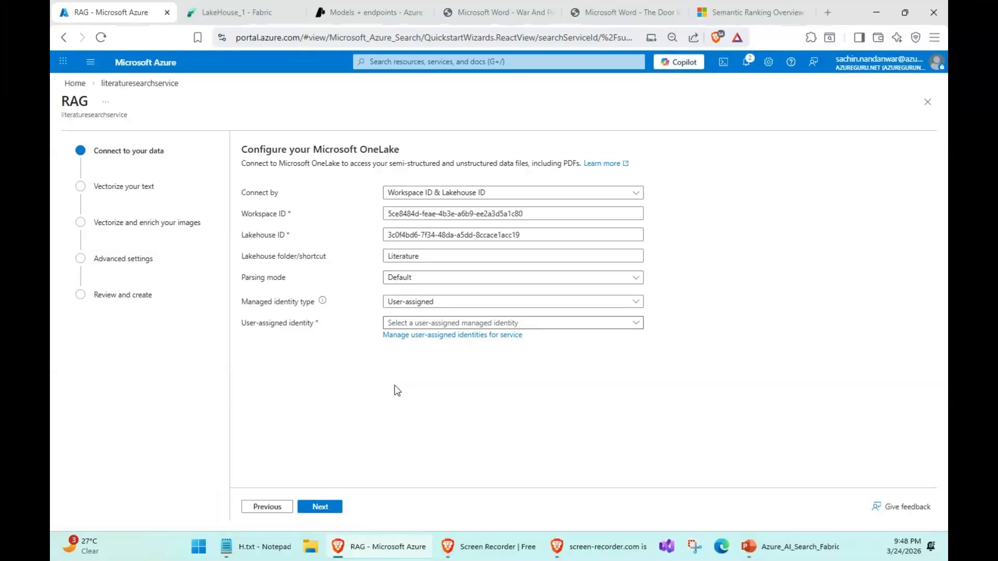
{"action": "left_click", "coordinate": [415, 336]}
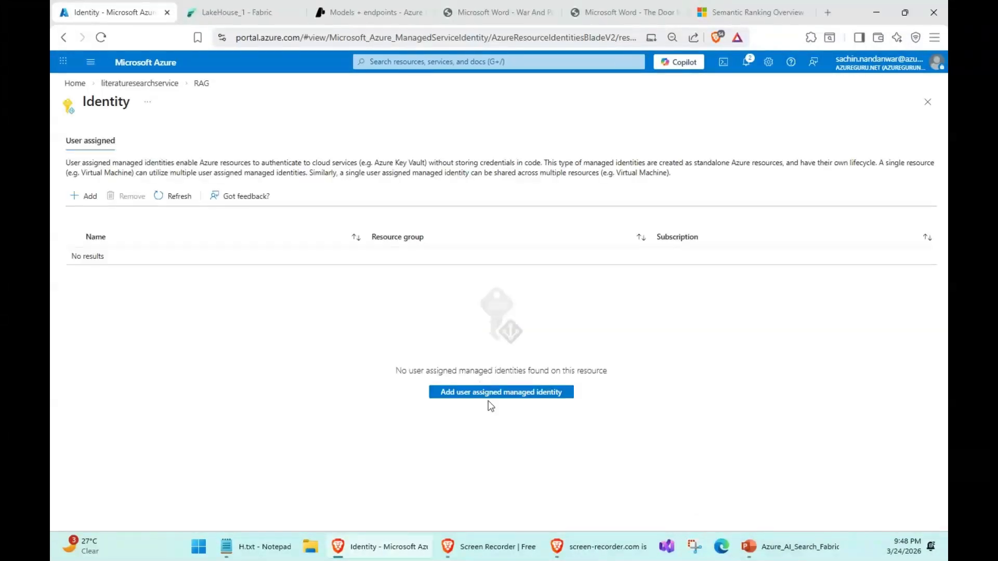
{"action": "left_click", "coordinate": [492, 396]}
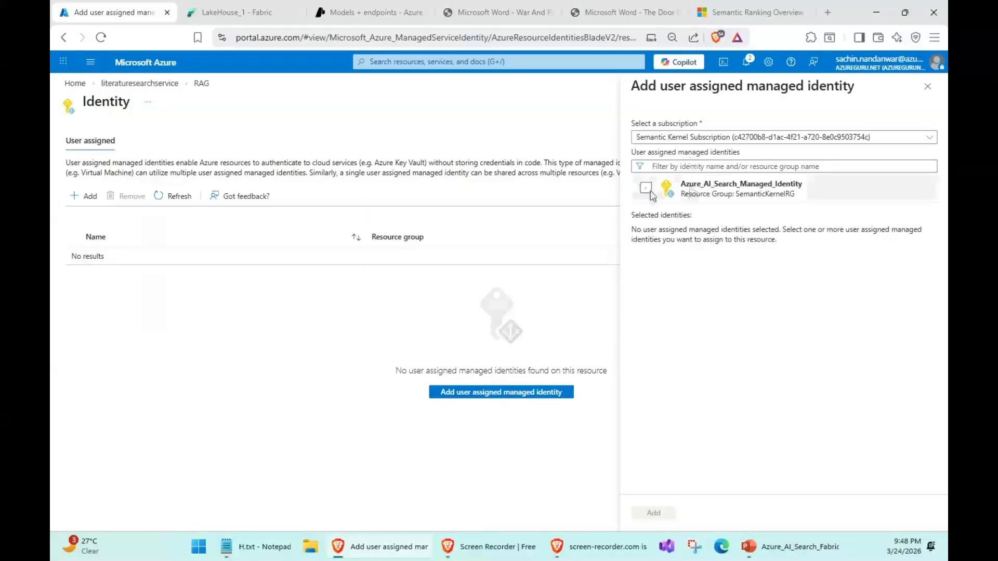
{"action": "left_click", "coordinate": [724, 195]}
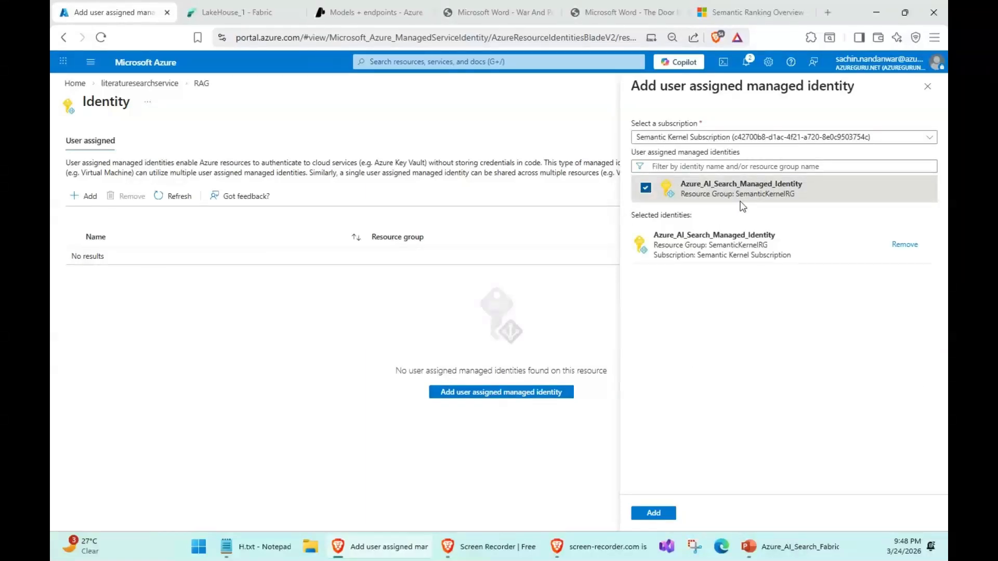
{"action": "left_click", "coordinate": [656, 513]}
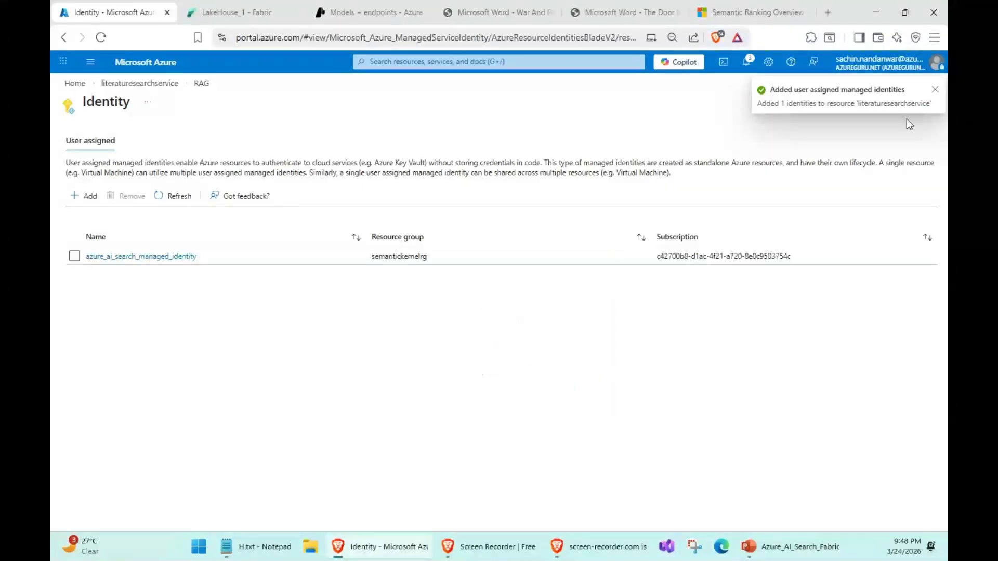
{"action": "left_click", "coordinate": [934, 90]}
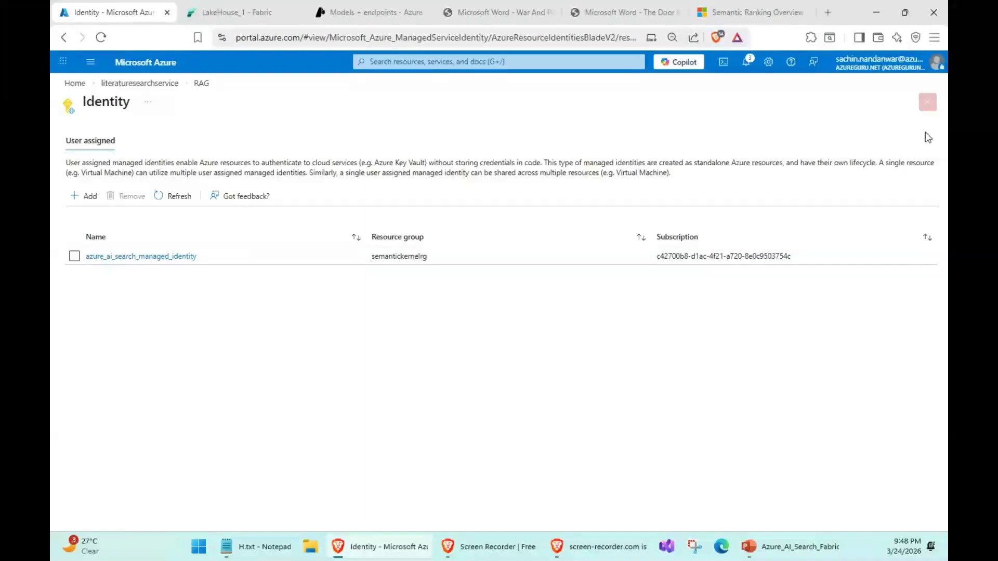
{"action": "left_click", "coordinate": [928, 103]}
- Select Azure_AI_Search_Managed_Identity as the user-assigned identity and continue past the OneLake data connection
{"action": "left_click", "coordinate": [446, 323]}
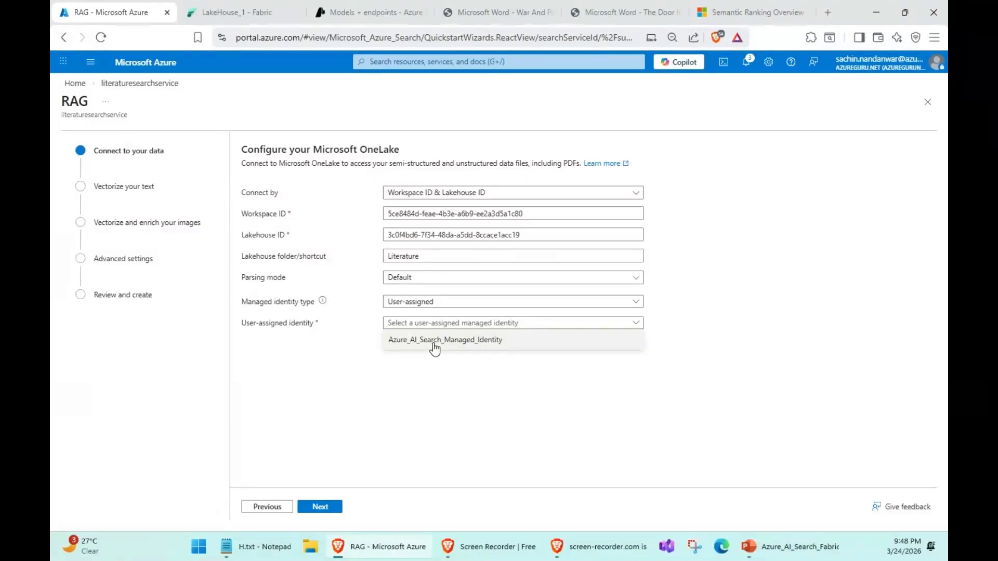
{"action": "left_click", "coordinate": [432, 342]}
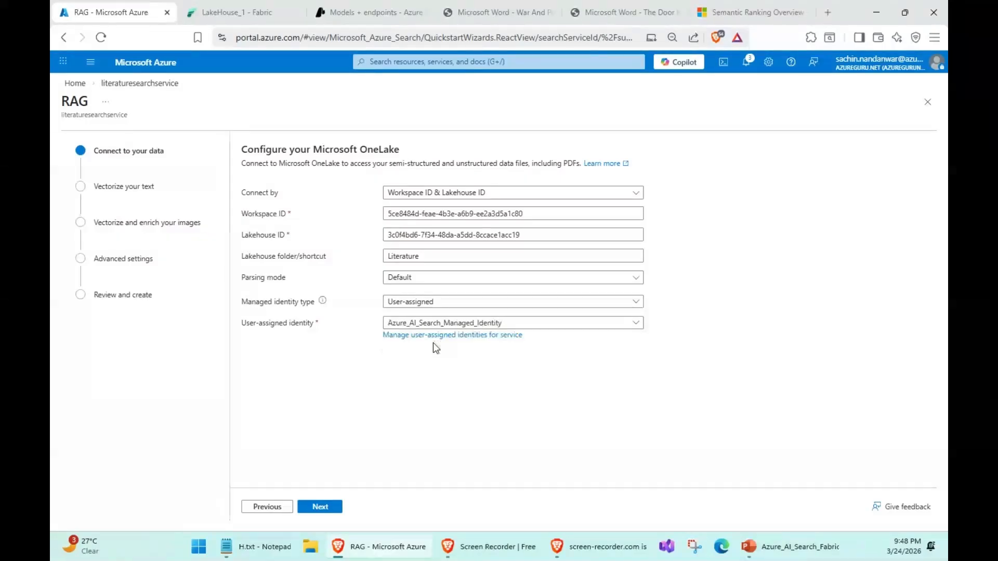
{"action": "left_click", "coordinate": [335, 512]}
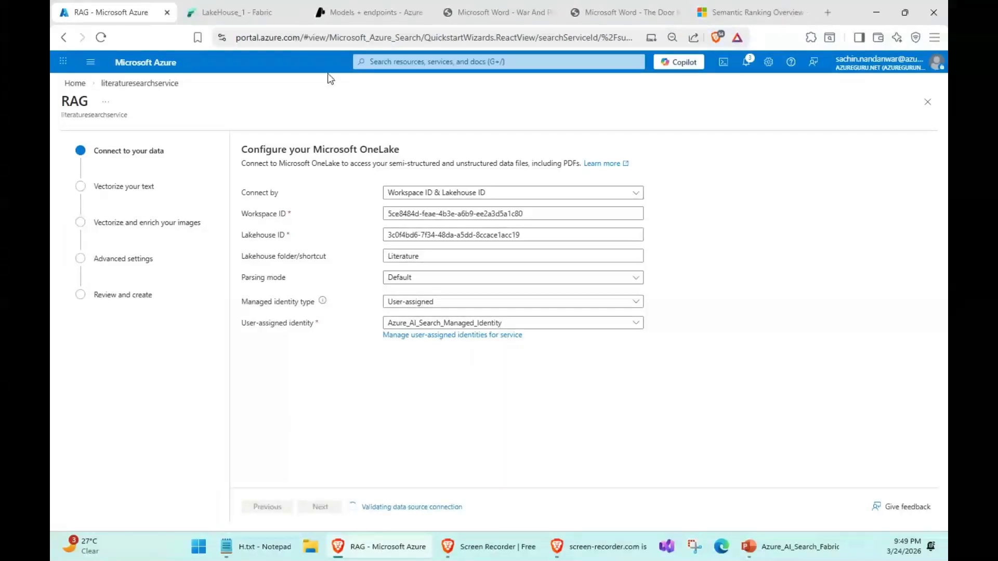
- Open My_Workspace in Fabric, check on the import wizard's progress, and start adding people to the workspace's access
{"action": "left_click", "coordinate": [218, 12]}
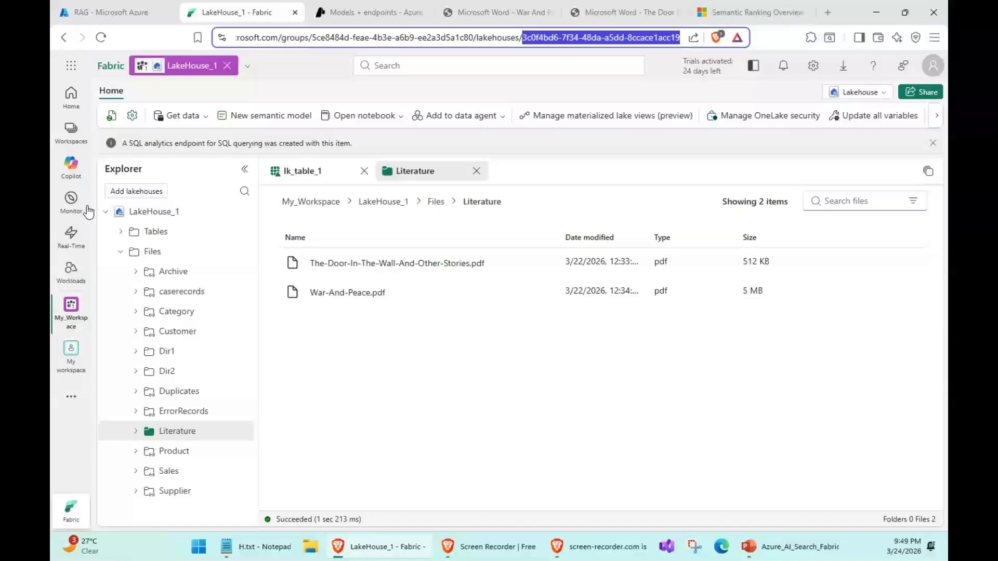
{"action": "left_click", "coordinate": [72, 139]}
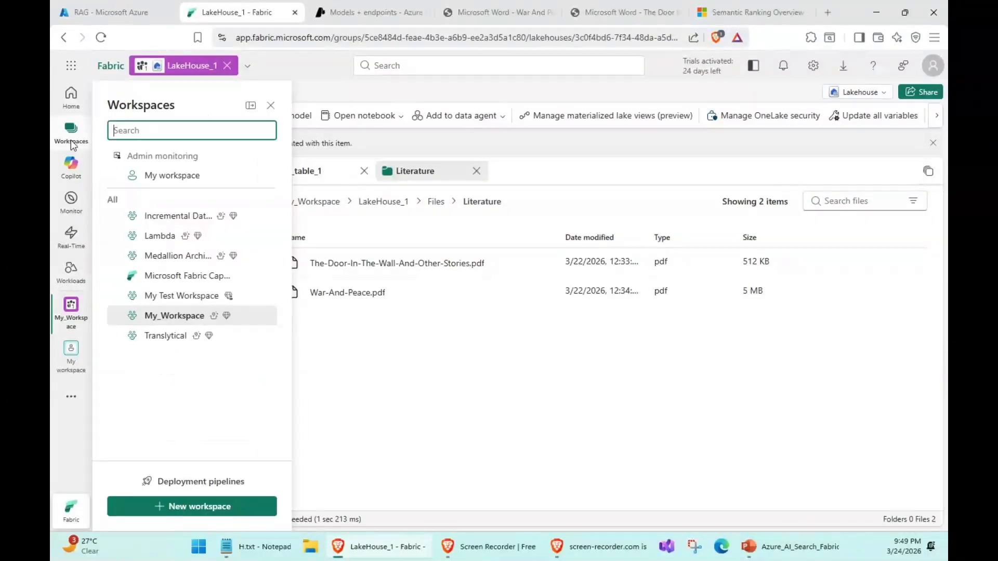
{"action": "left_click", "coordinate": [179, 320]}
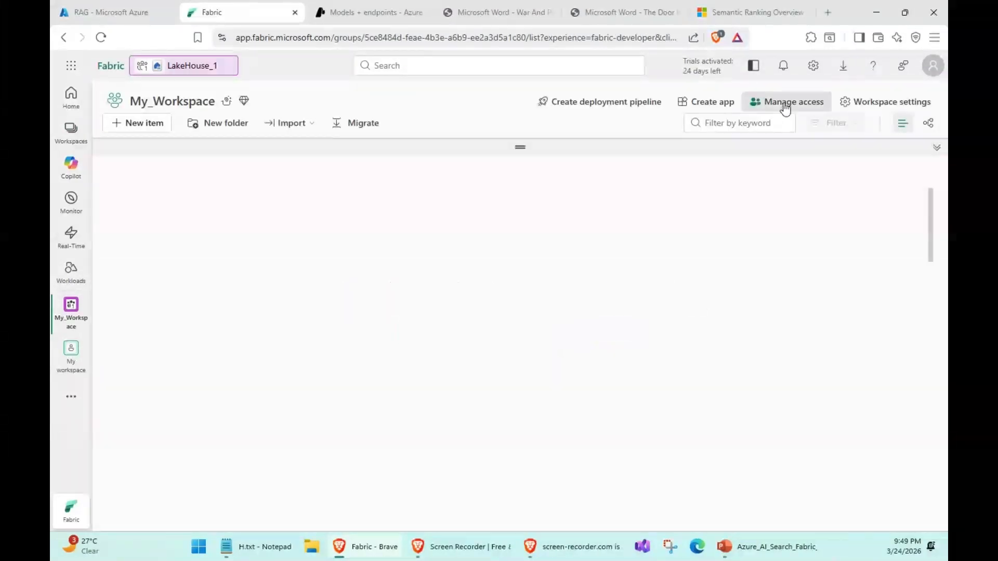
{"action": "left_click", "coordinate": [86, 12]}
{"action": "left_click", "coordinate": [338, 502]}
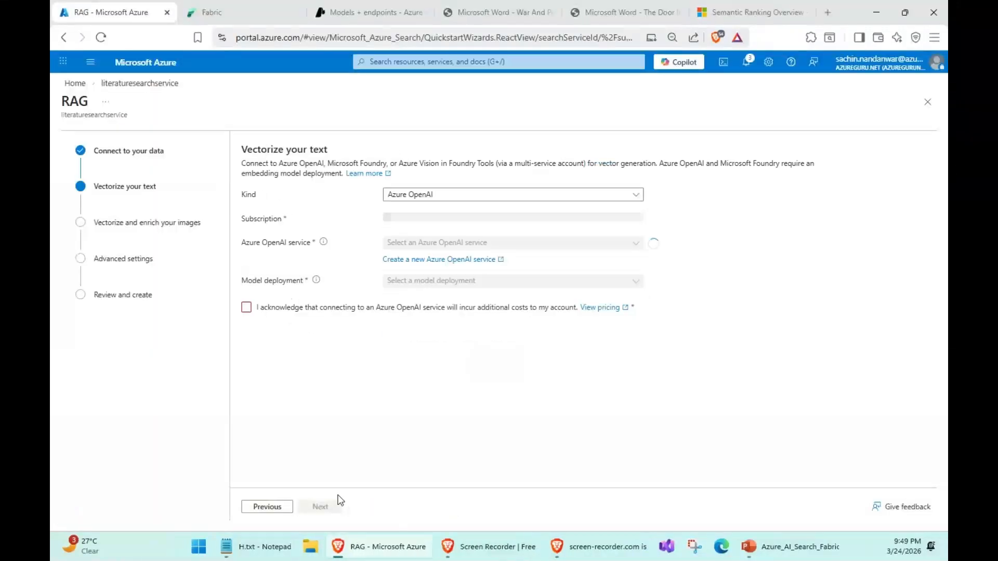
{"action": "left_click", "coordinate": [224, 11]}
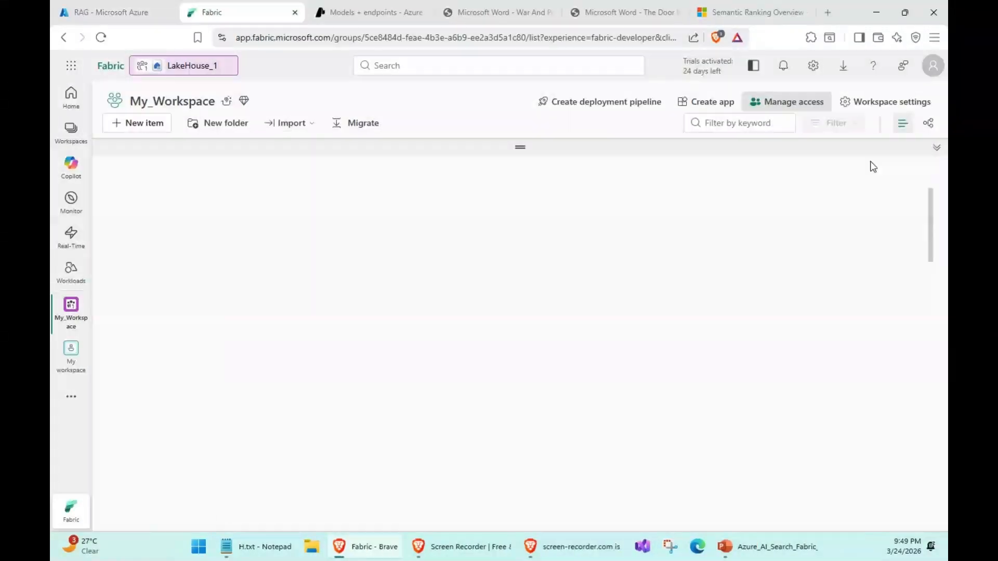
{"action": "left_click", "coordinate": [794, 104]}
{"action": "left_click", "coordinate": [827, 143]}
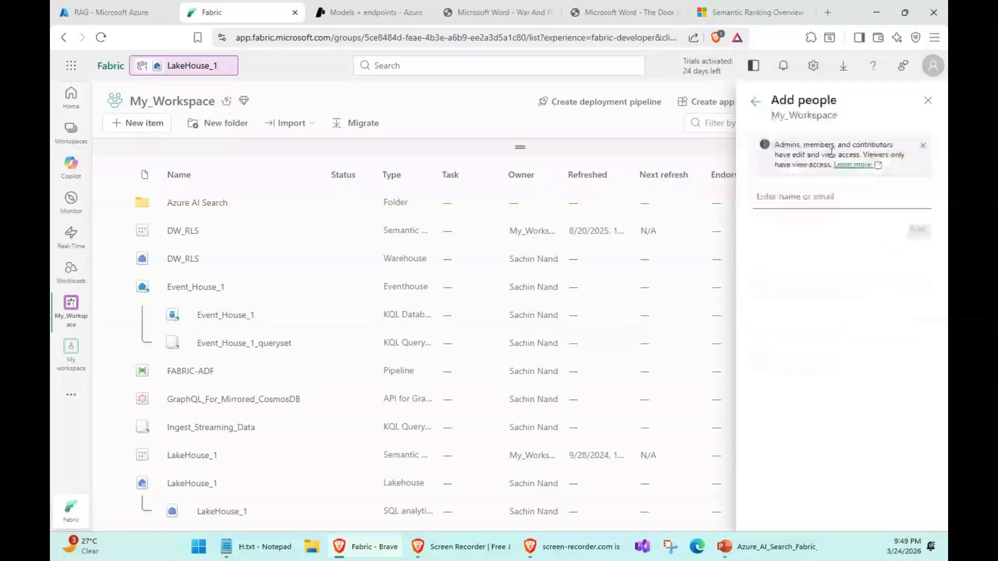
- Add Azure_AI_Search_Managed_Identity to My_Workspace with the Contributor role
{"action": "type", "text": "Azure_Ma"}
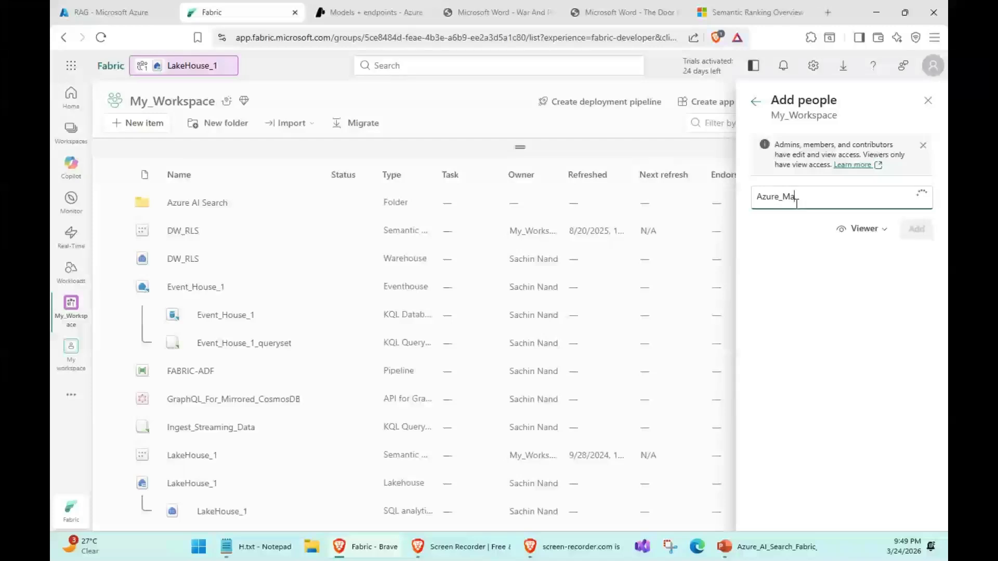
{"action": "type", "text": "pa"}
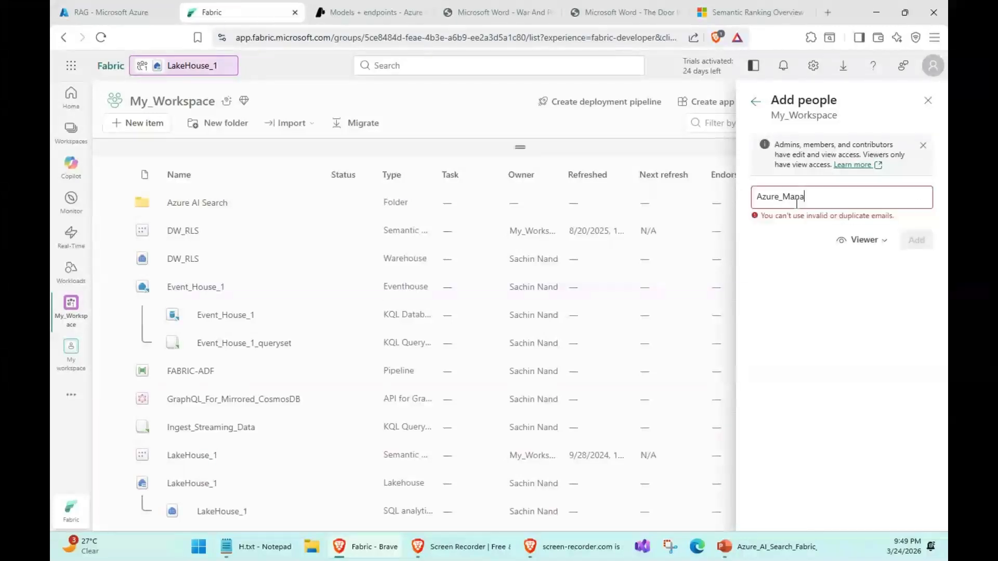
{"action": "key", "text": "BackSpace"}
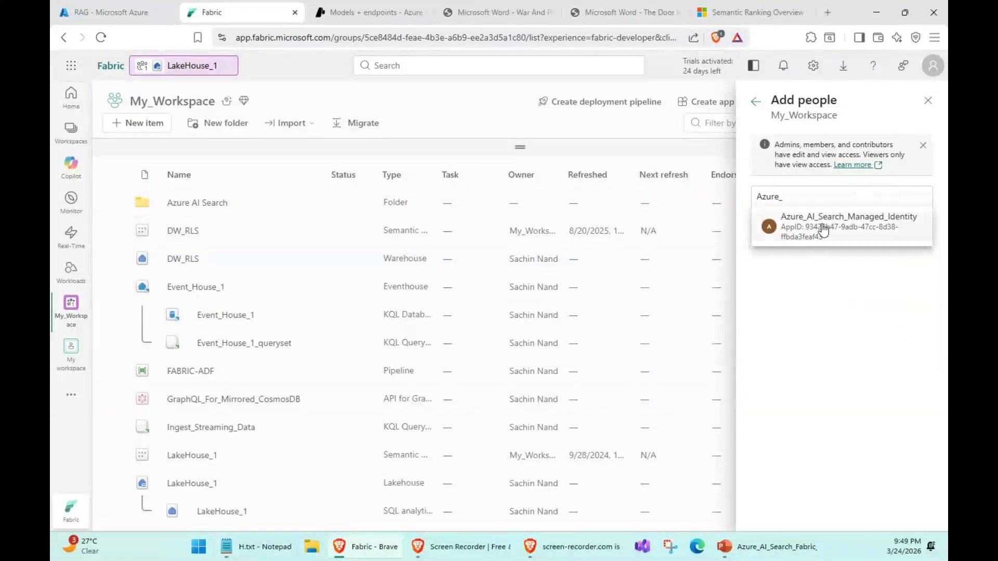
{"action": "left_click", "coordinate": [823, 221]}
{"action": "left_click", "coordinate": [889, 255]}
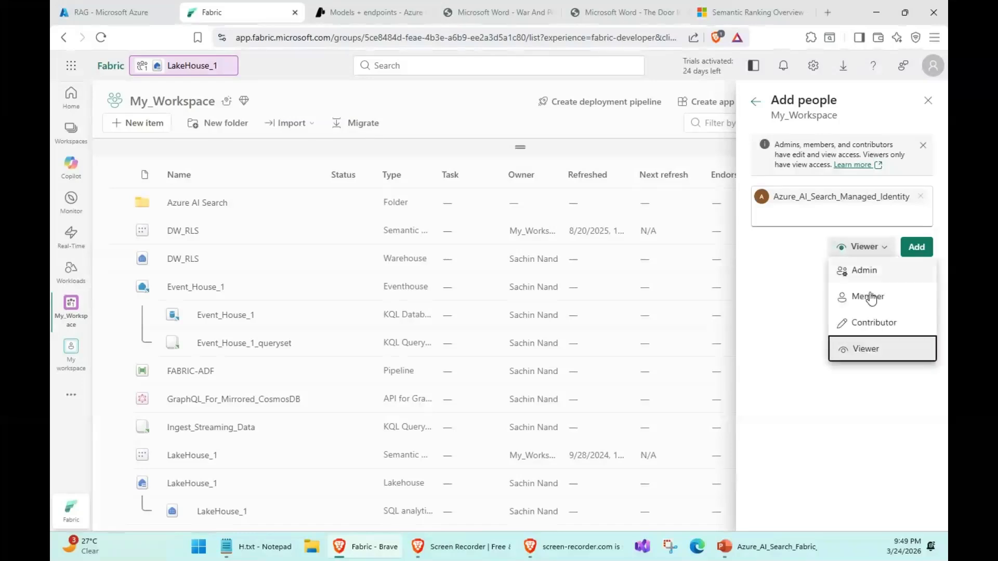
{"action": "left_click", "coordinate": [864, 320]}
{"action": "left_click", "coordinate": [928, 255]}
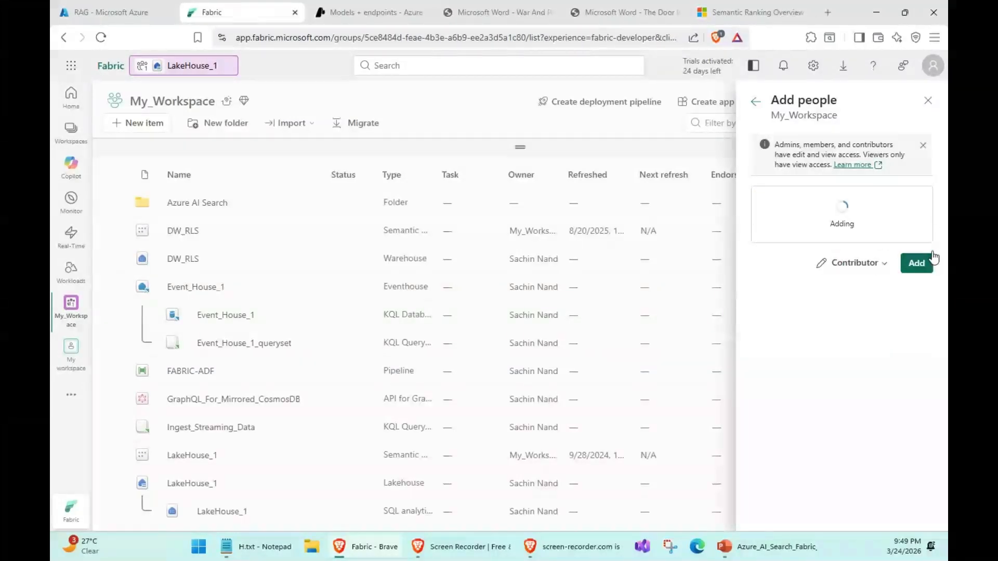
- Review My_Workspace's access list and return to the search service's import wizard in the Azure portal
{"action": "left_click", "coordinate": [757, 111]}
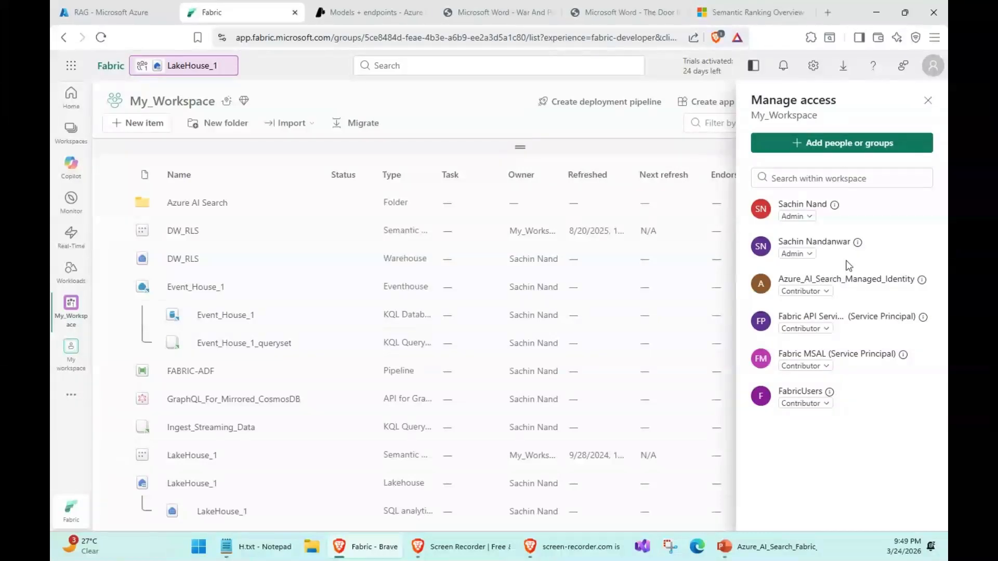
{"action": "left_click", "coordinate": [927, 101]}
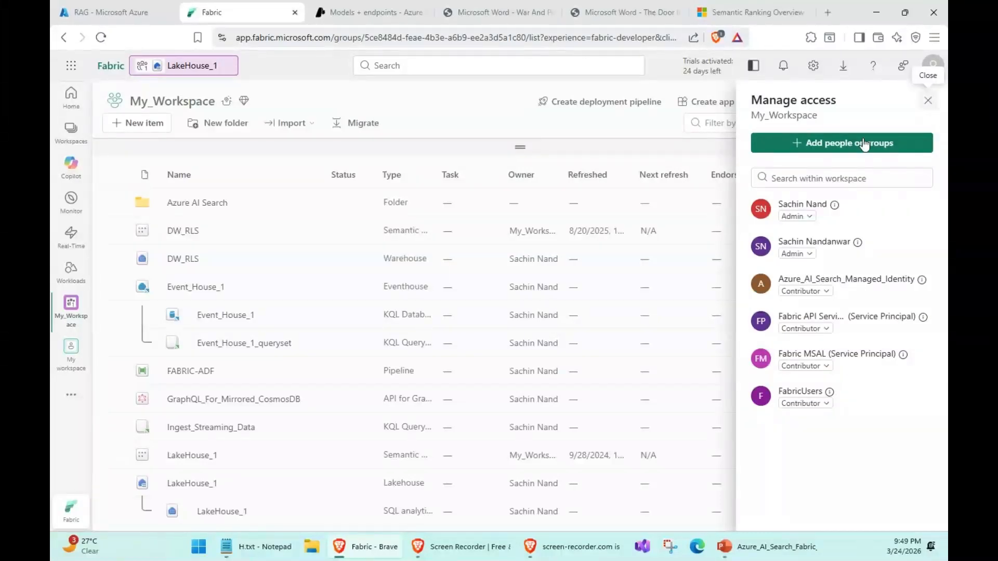
{"action": "left_click", "coordinate": [109, 12]}
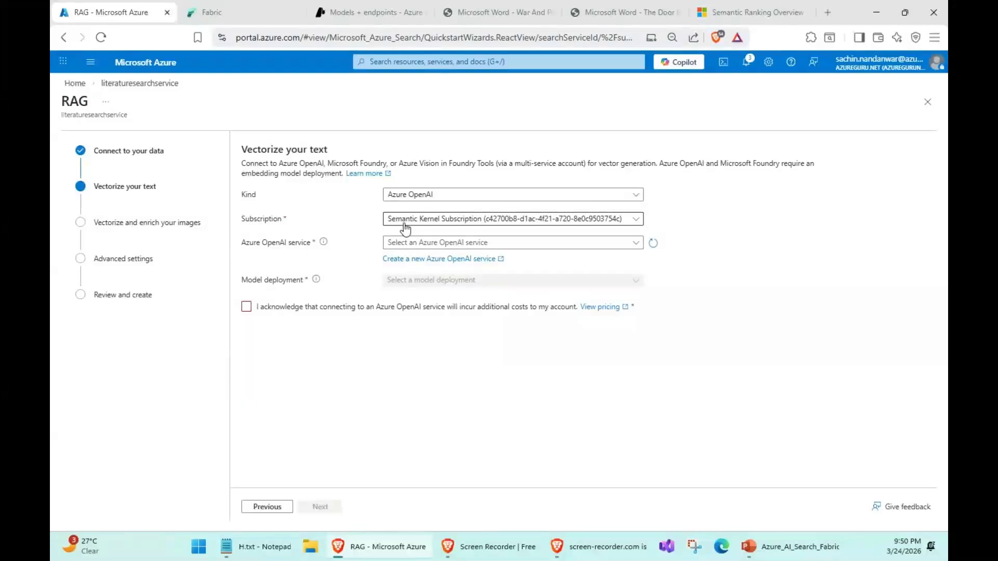
- Check the model deployments in Microsoft Foundry and select S-K as the Azure OpenAI service under Semantic Kernel Subscription
{"action": "left_click", "coordinate": [359, 12]}
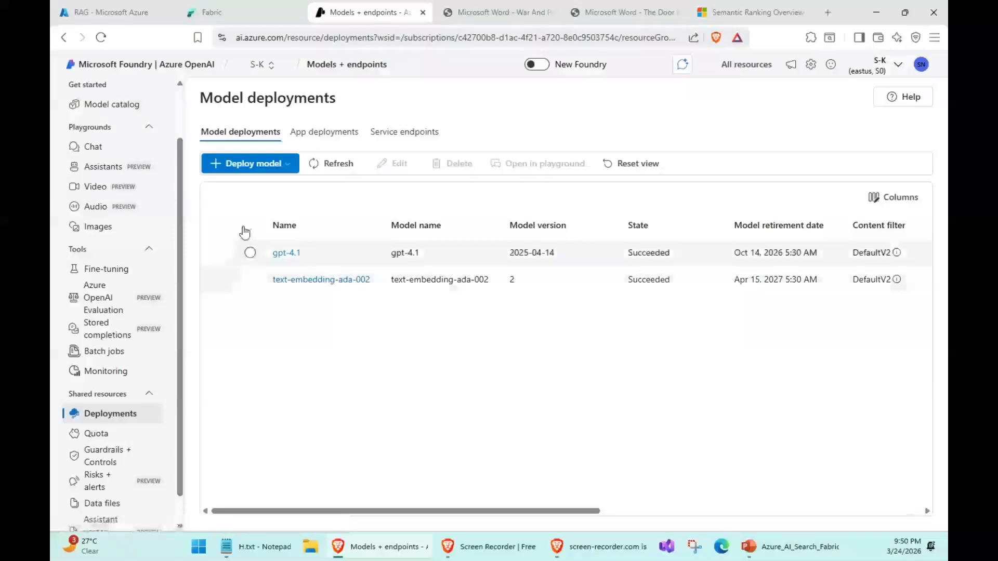
{"action": "left_click", "coordinate": [85, 11]}
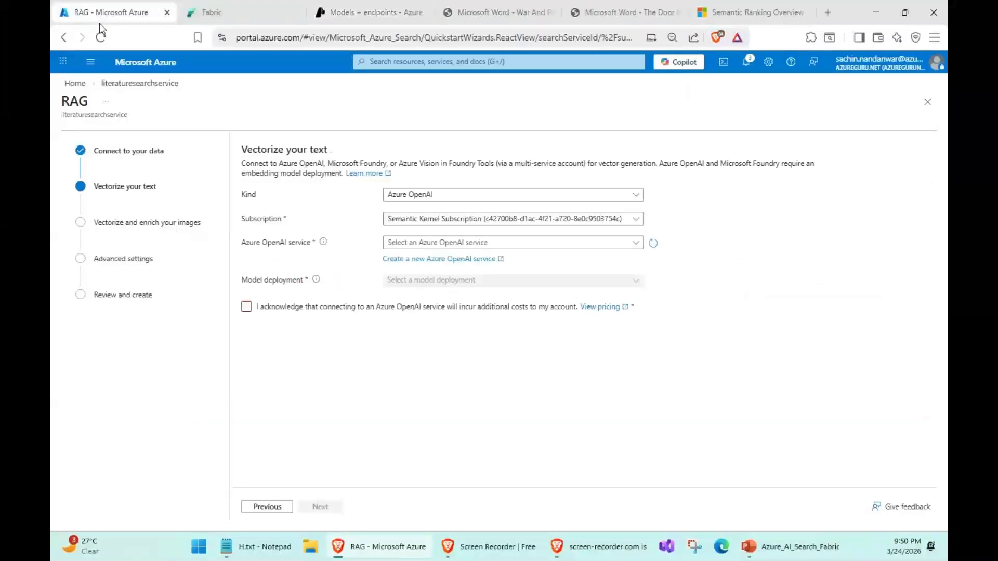
{"action": "left_click", "coordinate": [507, 219]}
{"action": "left_click", "coordinate": [507, 220]}
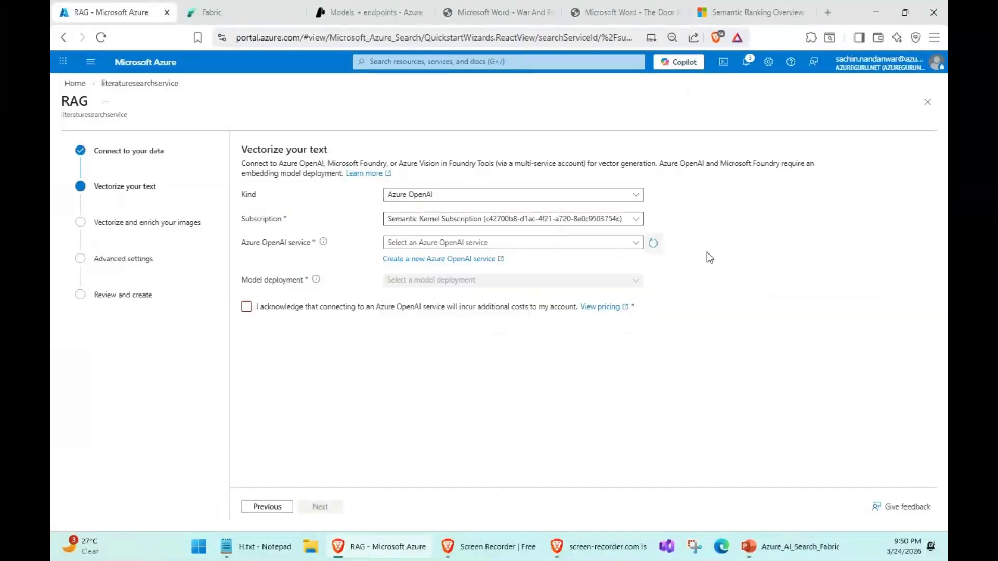
{"action": "left_click", "coordinate": [586, 243]}
{"action": "left_click", "coordinate": [448, 285]}
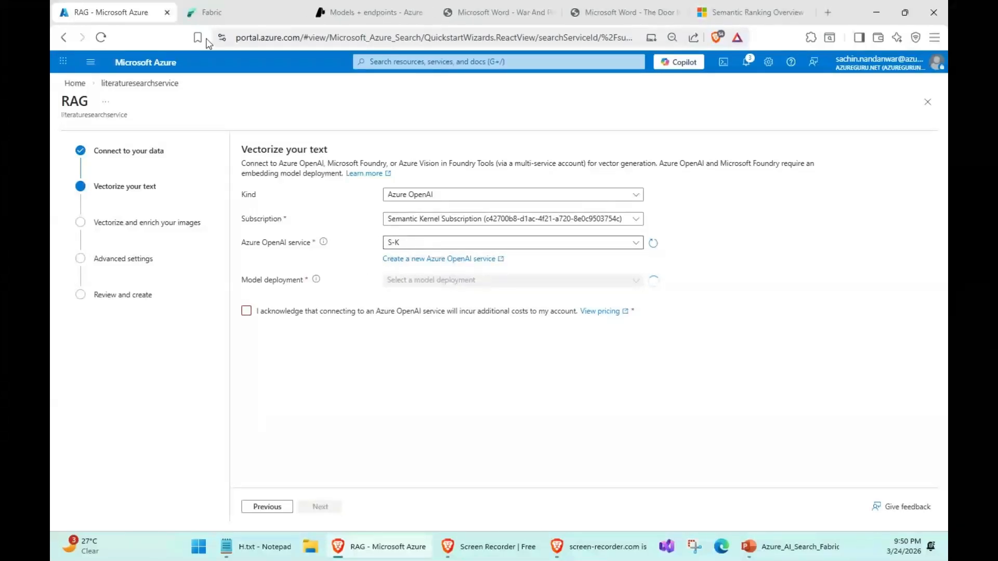
- Choose the S-K service's text-embedding-ada-002 deployment, acknowledge the additional Azure OpenAI costs, and continue the wizard
{"action": "left_click", "coordinate": [319, 12]}
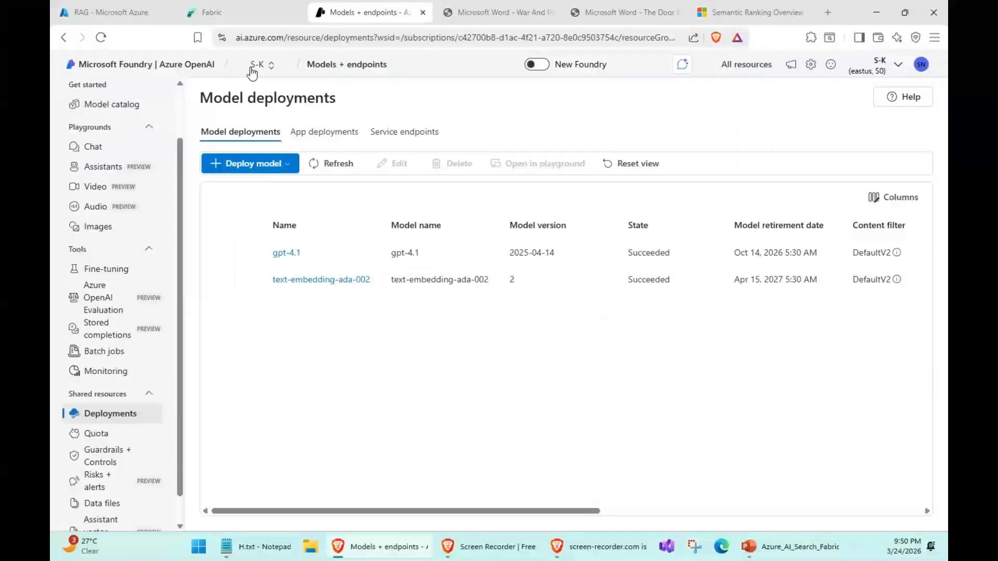
{"action": "left_click", "coordinate": [106, 12]}
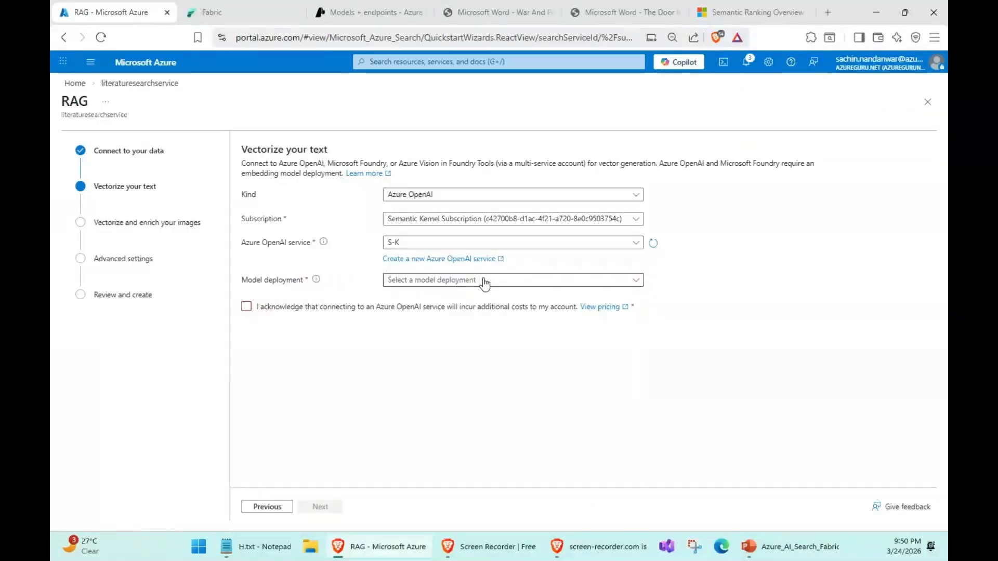
{"action": "left_click", "coordinate": [483, 279]}
{"action": "left_click", "coordinate": [426, 324]}
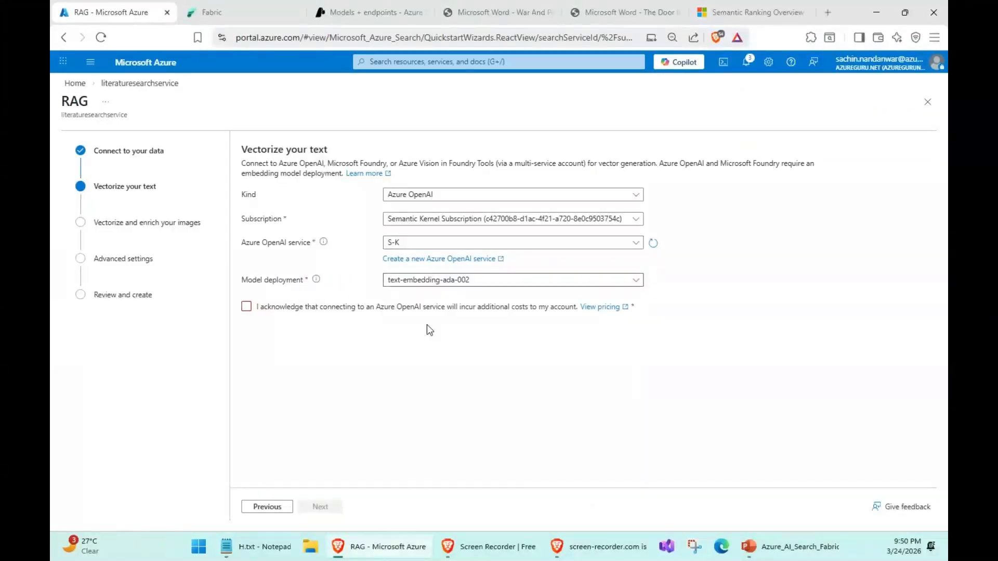
{"action": "left_click", "coordinate": [246, 306]}
{"action": "left_click", "coordinate": [325, 509]}
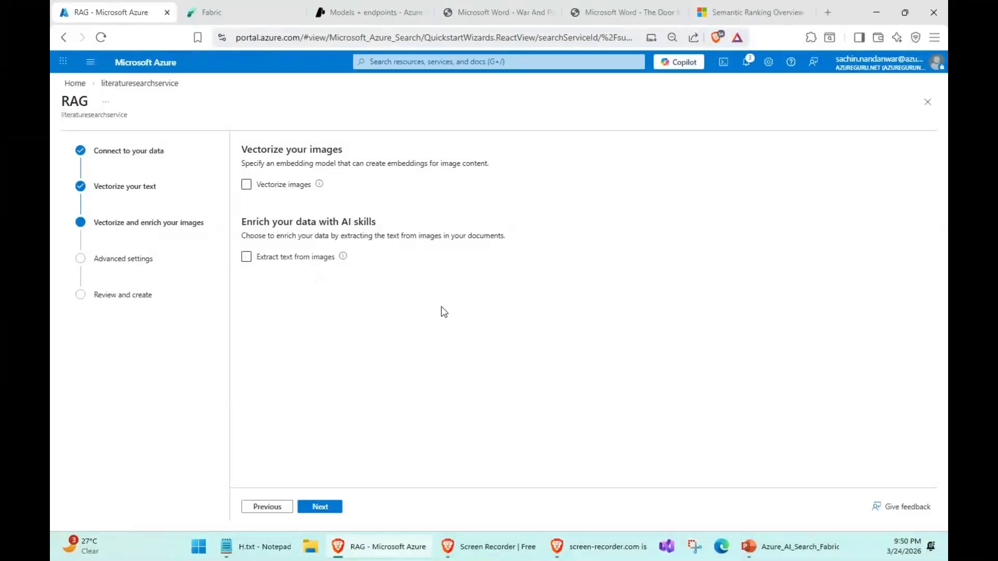
- Continue past image enrichment and the advanced settings, previewing the index field definitions and keeping the indexing schedule at Once
{"action": "left_click", "coordinate": [320, 507]}
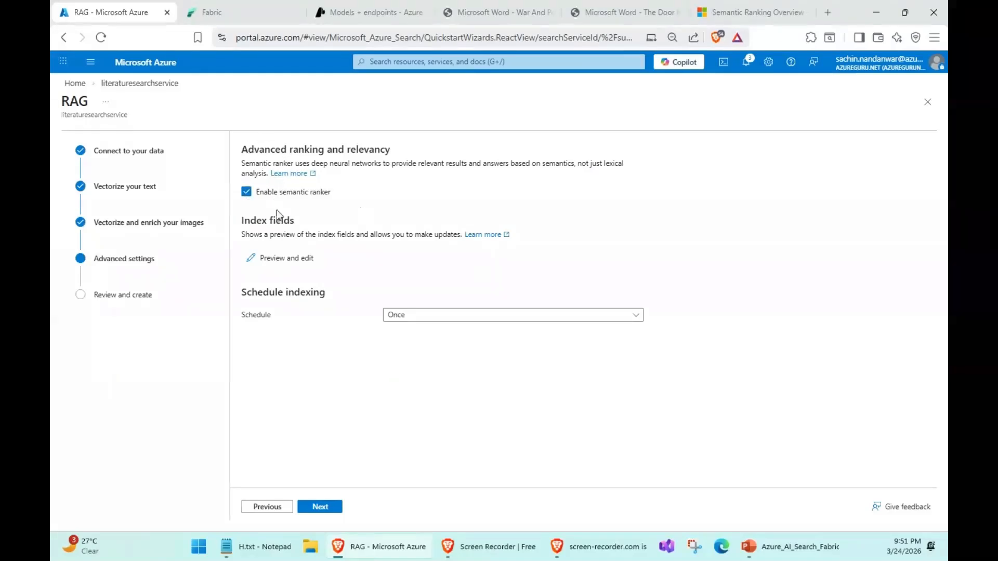
{"action": "left_click", "coordinate": [273, 264]}
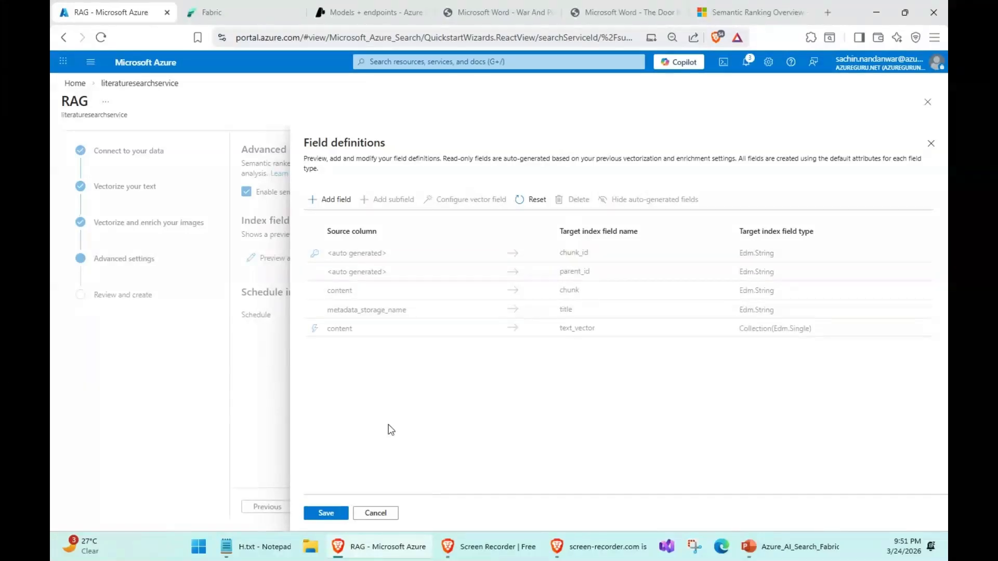
{"action": "left_click", "coordinate": [378, 517]}
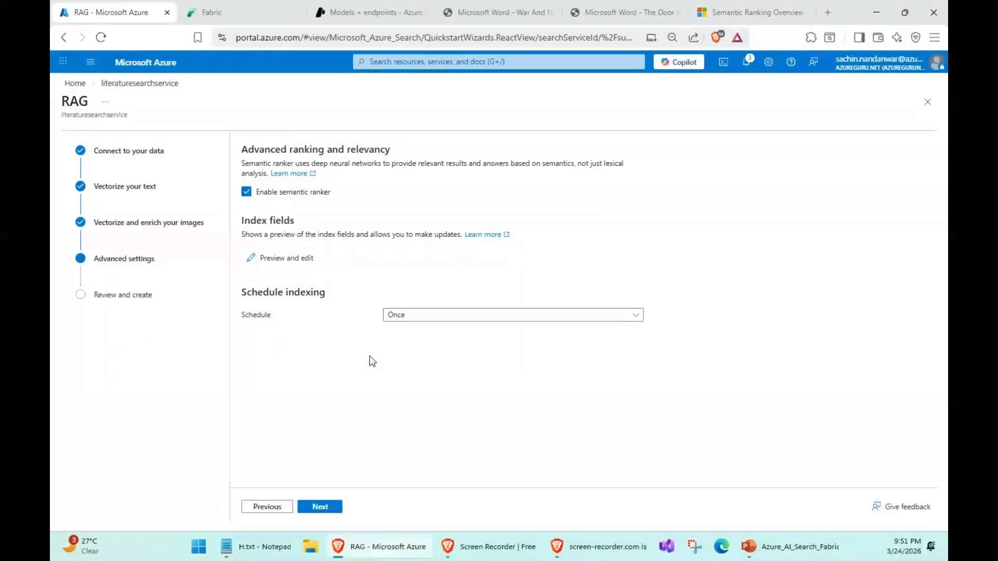
{"action": "left_click", "coordinate": [425, 318]}
{"action": "left_click", "coordinate": [425, 321]}
{"action": "left_click", "coordinate": [321, 508]}
- Set the objects name prefix to literaturesearchindex and create the index, indexer, data source and skillset
{"action": "left_click_drag", "start_coordinate": [311, 197], "coordinate": [72, 182]}
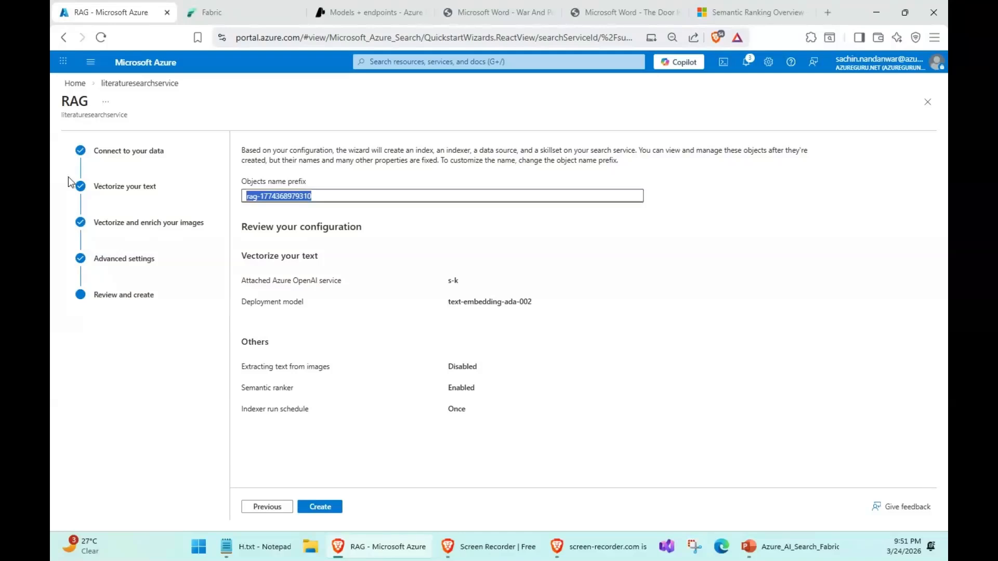
{"action": "type", "text": "litera"}
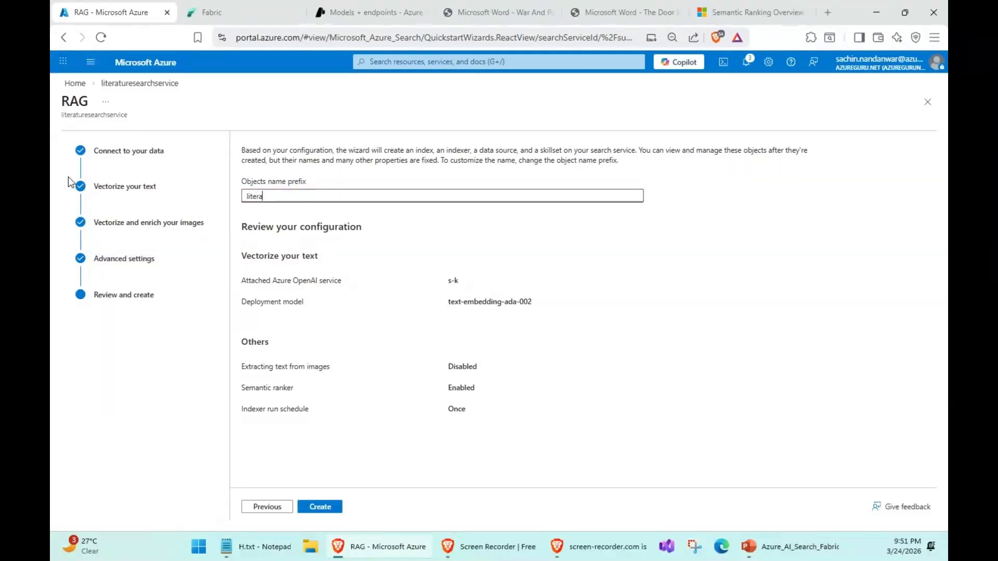
{"action": "type", "text": "turesearchindex"}
{"action": "left_click", "coordinate": [320, 507]}
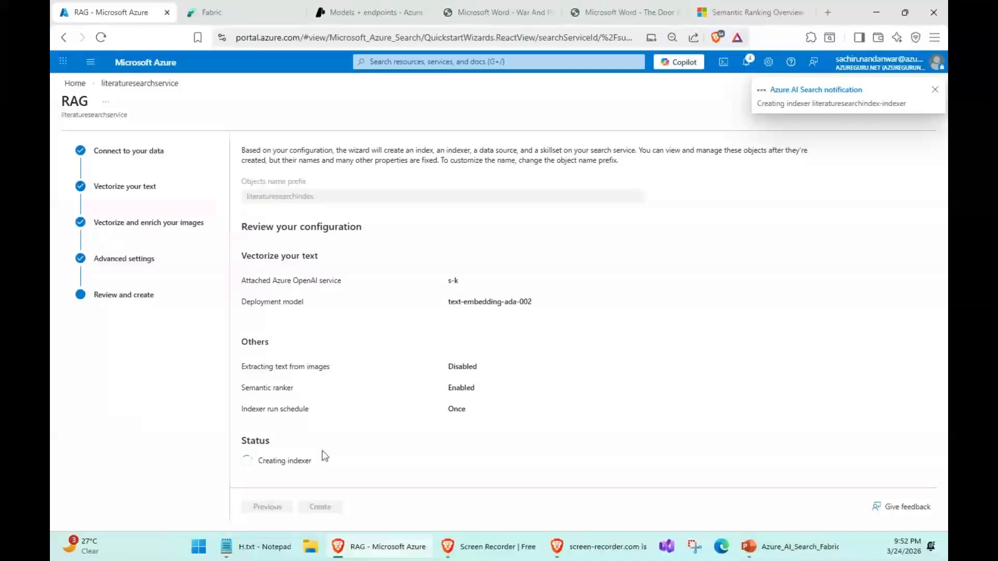
- Follow the object creation until it finishes, then check the service's indexes and the indexer's run status
{"action": "triple_click", "coordinate": [277, 460]}
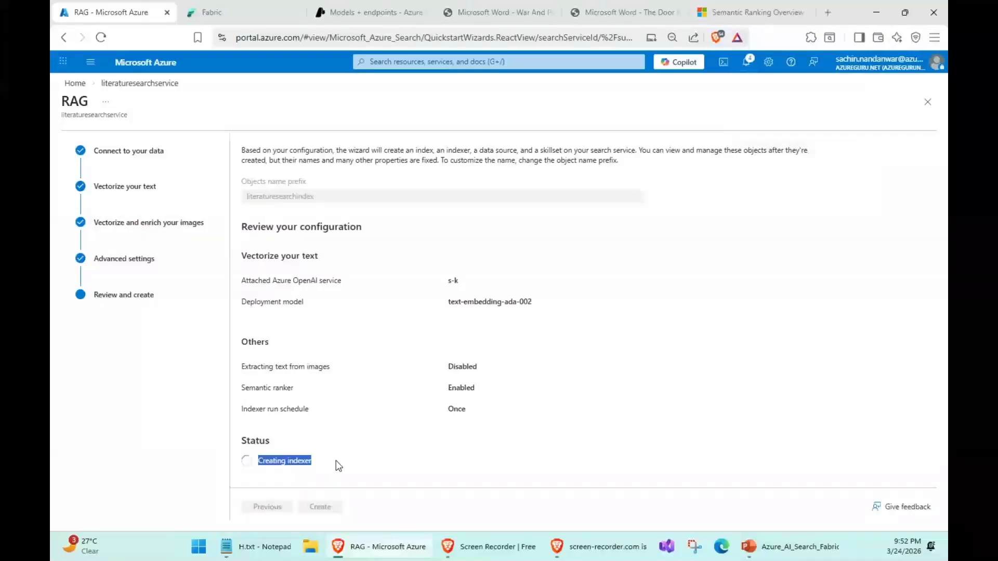
{"action": "left_click", "coordinate": [661, 332]}
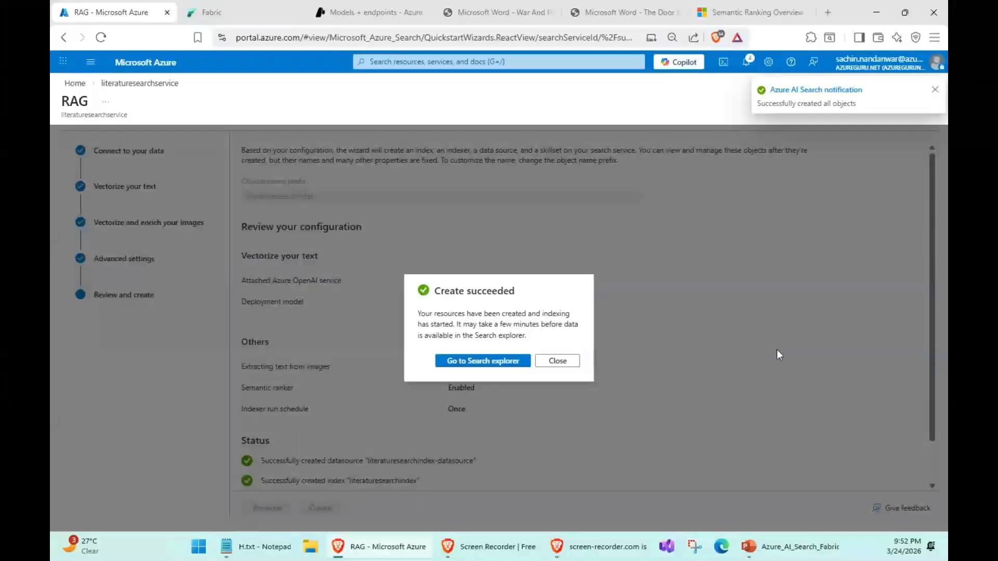
{"action": "left_click", "coordinate": [559, 360]}
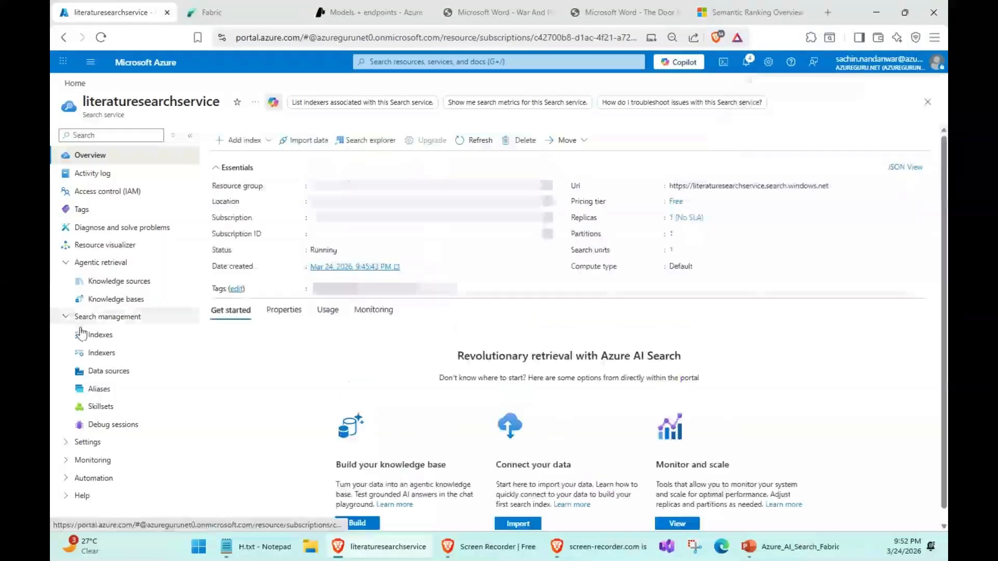
{"action": "left_click", "coordinate": [96, 338]}
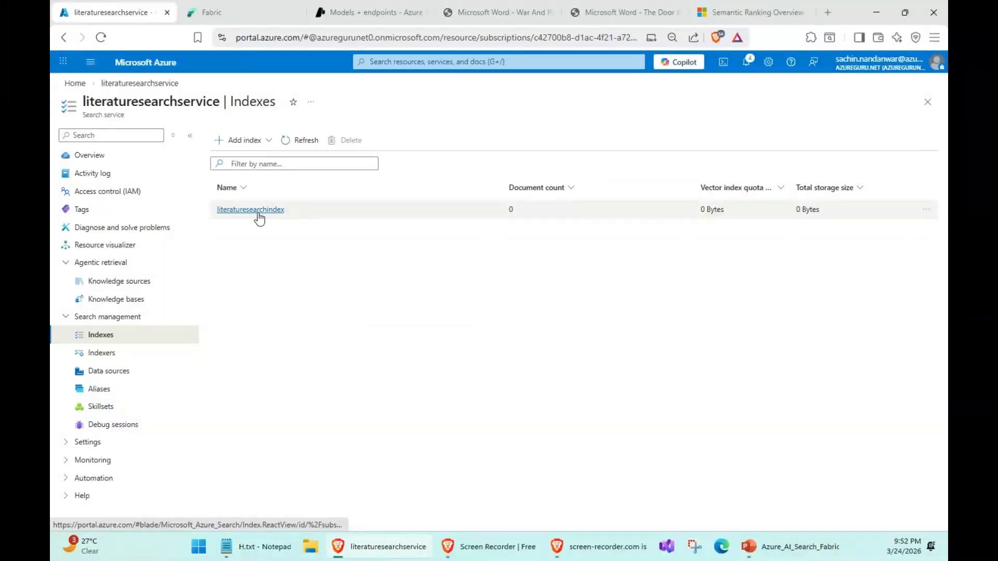
{"action": "left_click", "coordinate": [100, 353]}
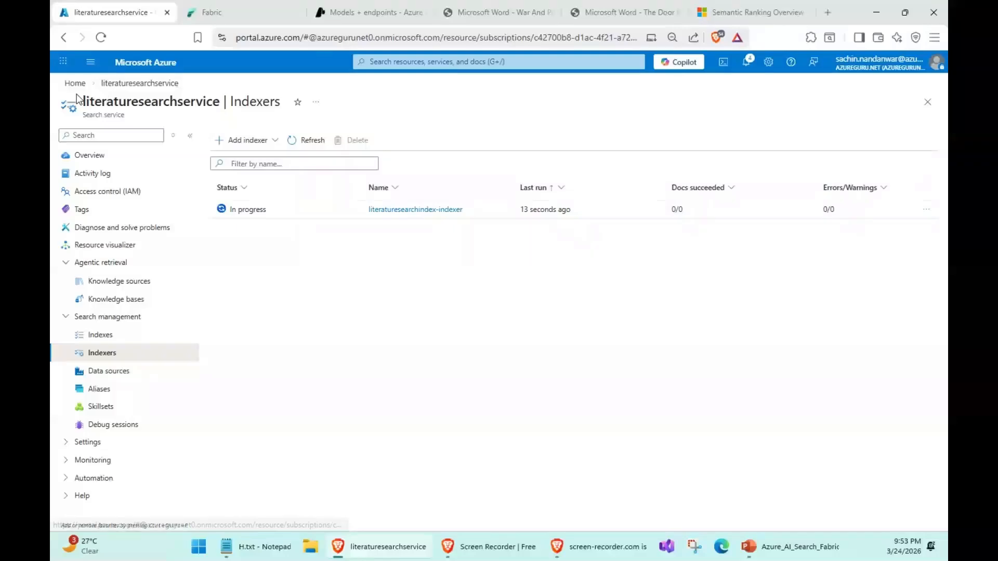
- Recheck the Foundry model deployments and open the access control settings of the S-K Azure OpenAI resource
{"action": "left_click", "coordinate": [347, 14]}
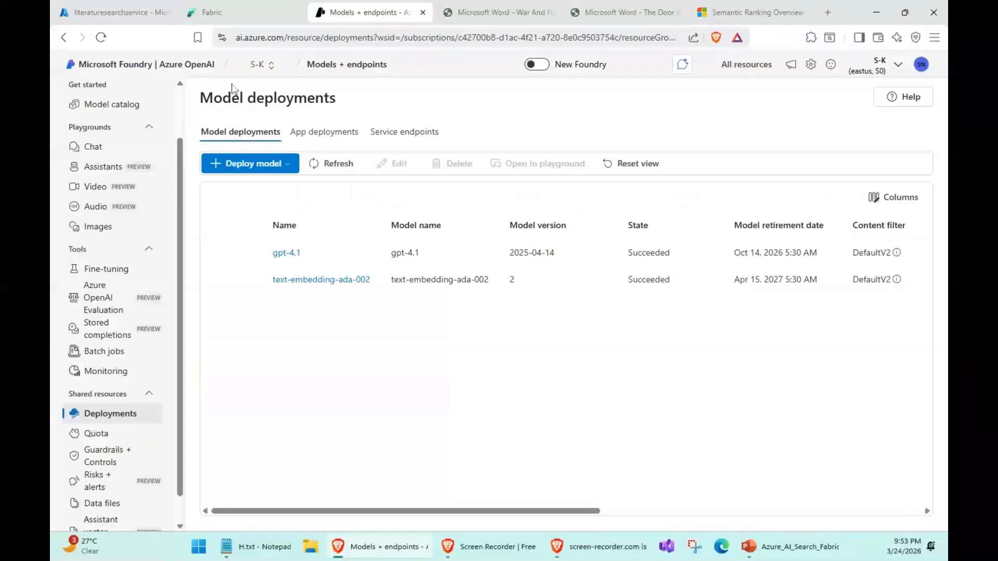
{"action": "left_click", "coordinate": [93, 12]}
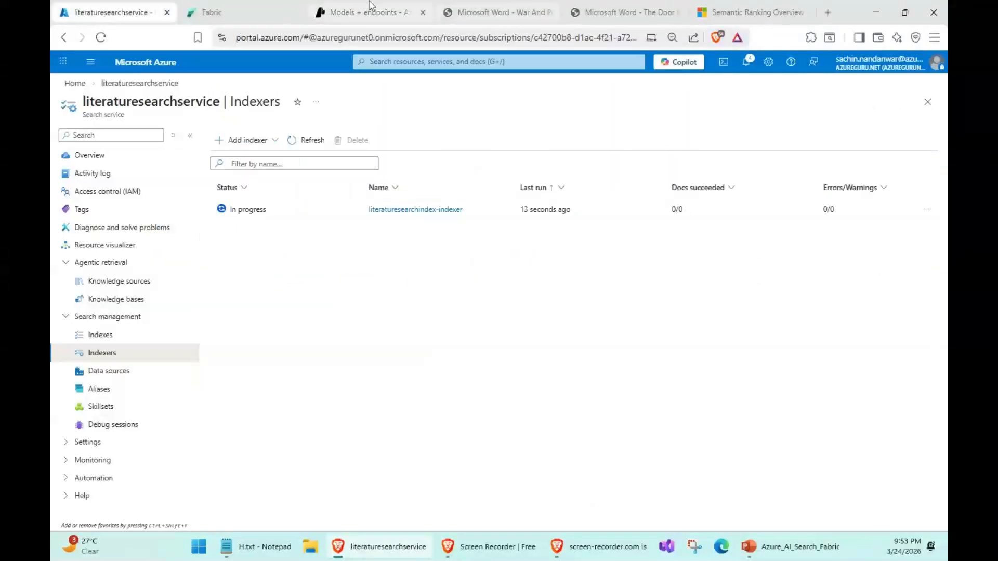
{"action": "left_click", "coordinate": [370, 7]}
{"action": "left_click", "coordinate": [89, 13]}
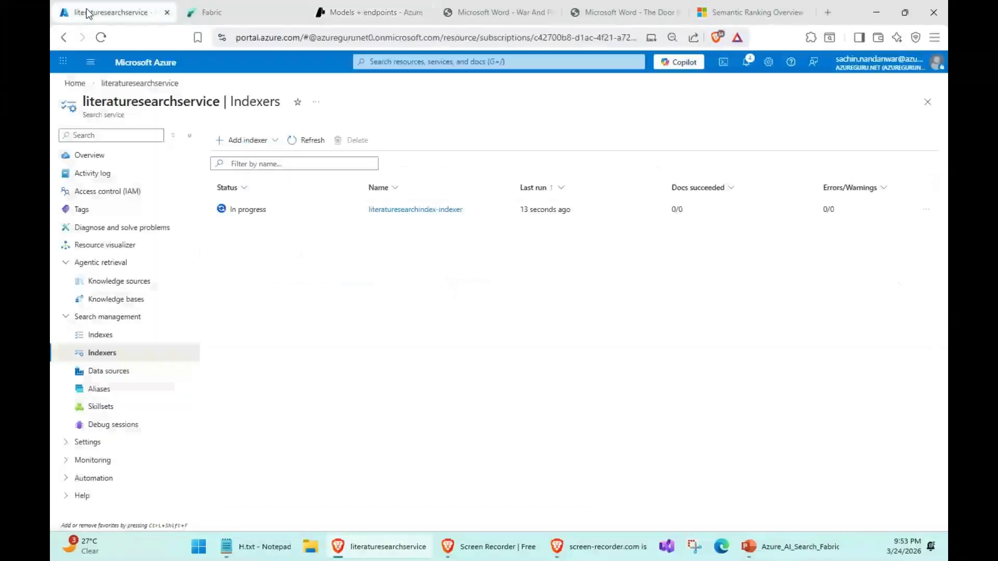
{"action": "left_click", "coordinate": [75, 84]}
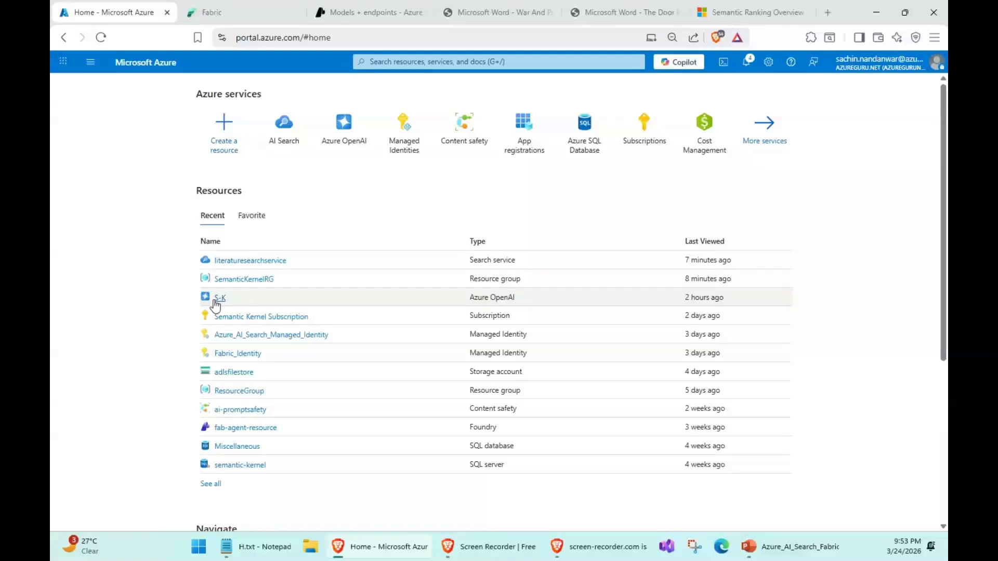
{"action": "left_click", "coordinate": [217, 299]}
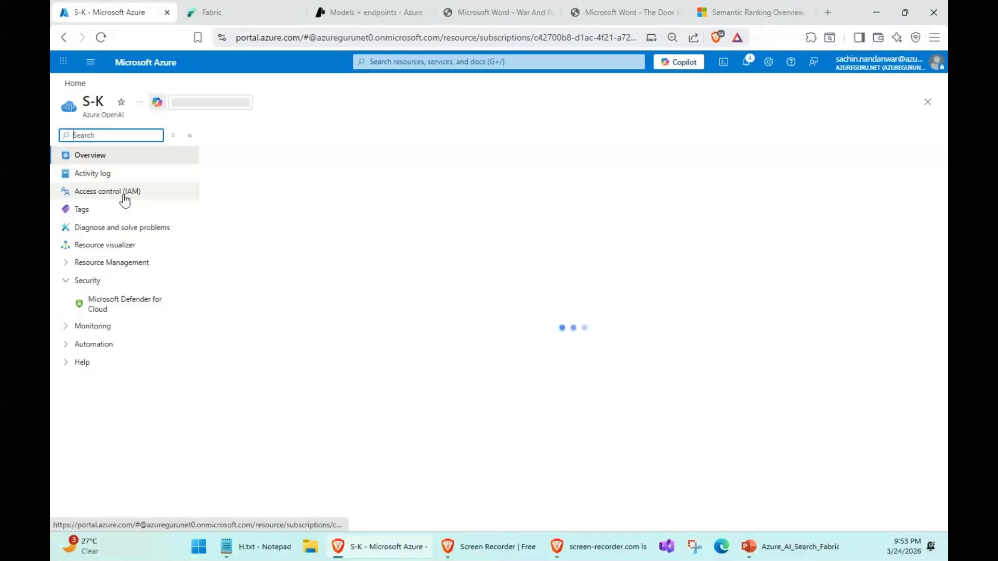
{"action": "left_click", "coordinate": [125, 201]}
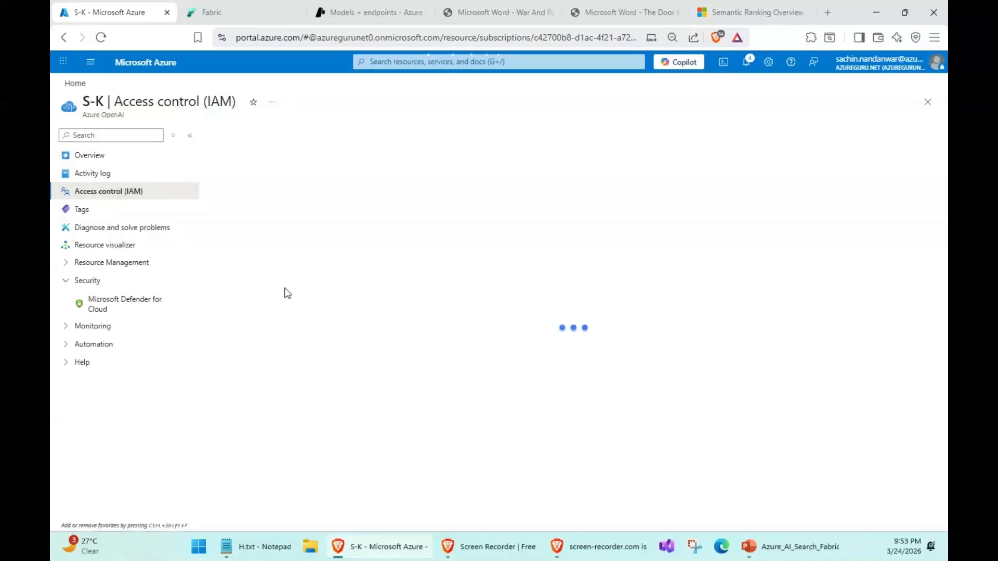
- Check the managed identity's access to My_Workspace in Fabric and start adding a role assignment on the S-K resource
{"action": "left_click", "coordinate": [231, 13]}
{"action": "left_click", "coordinate": [786, 106]}
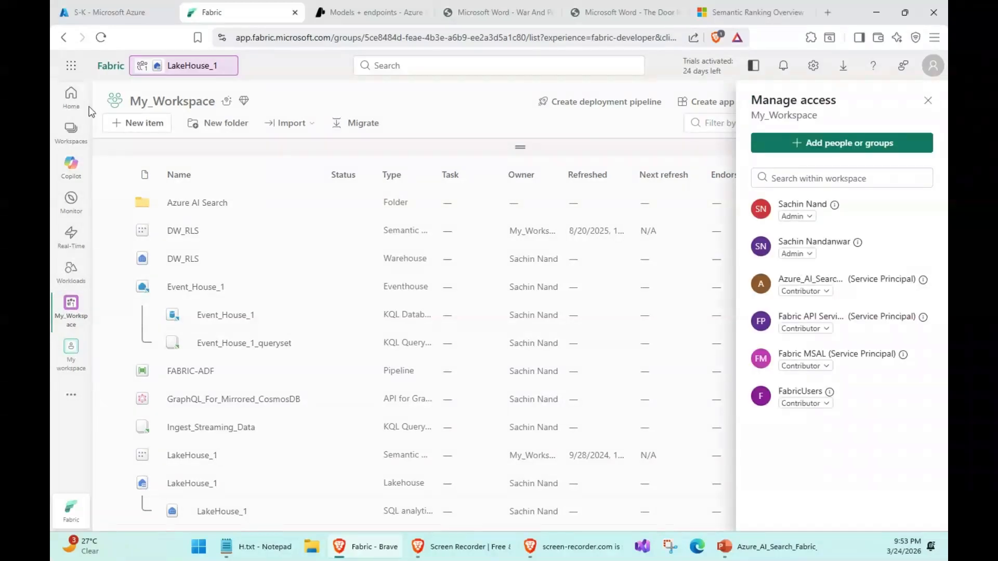
{"action": "left_click", "coordinate": [111, 15]}
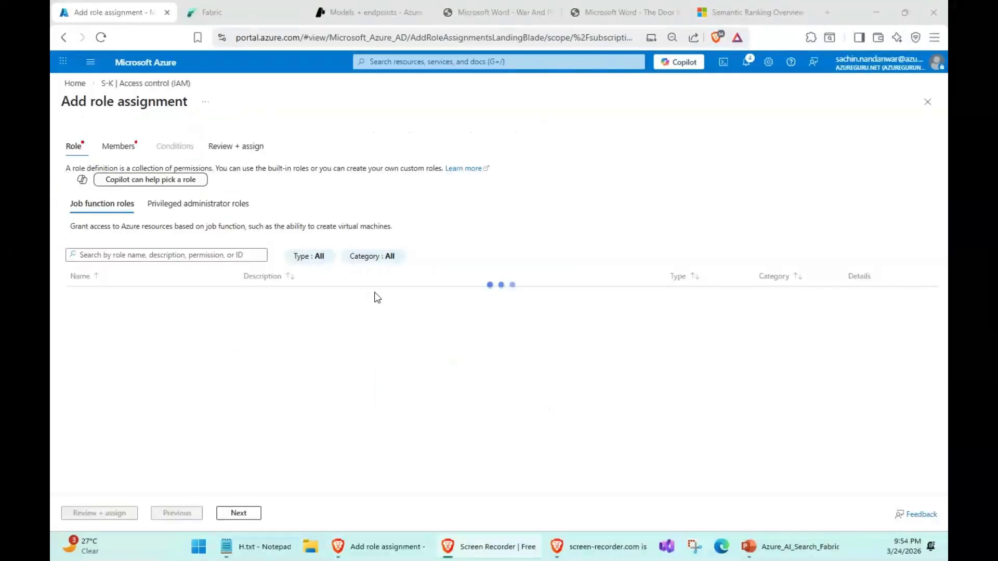
- Find the Cognitive Services roles with "Cog" and choose Cognitive Services OpenAI Contributor for the new role assignment
{"action": "left_click", "coordinate": [149, 255]}
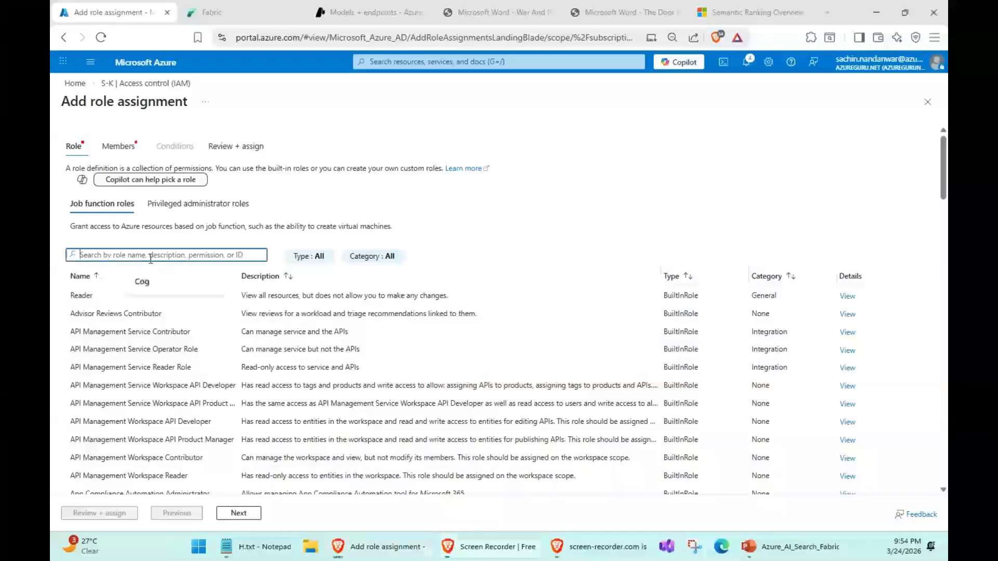
{"action": "type", "text": "Cog"}
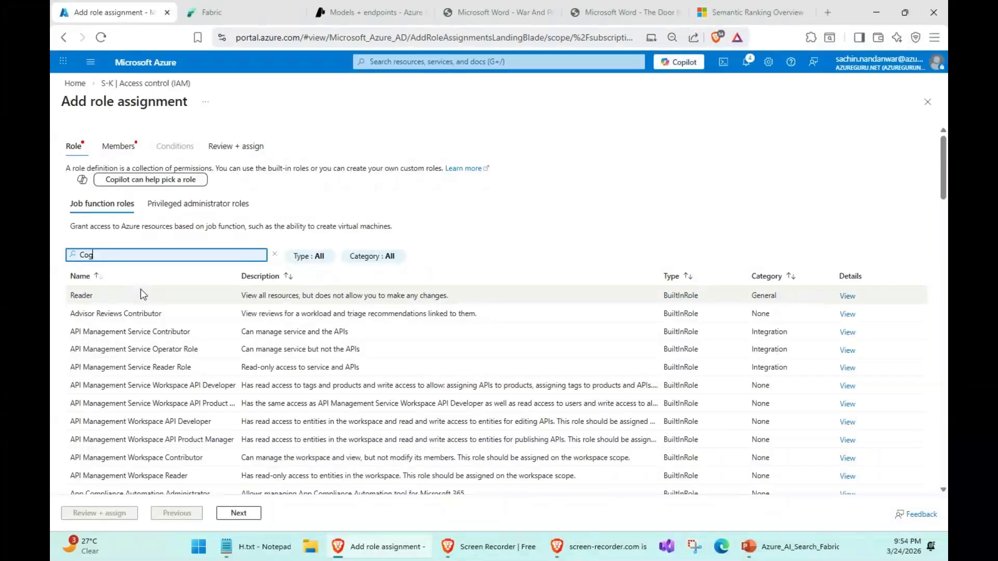
{"action": "scroll", "coordinate": [197, 387], "scroll_direction": "down", "scroll_amount": 2}
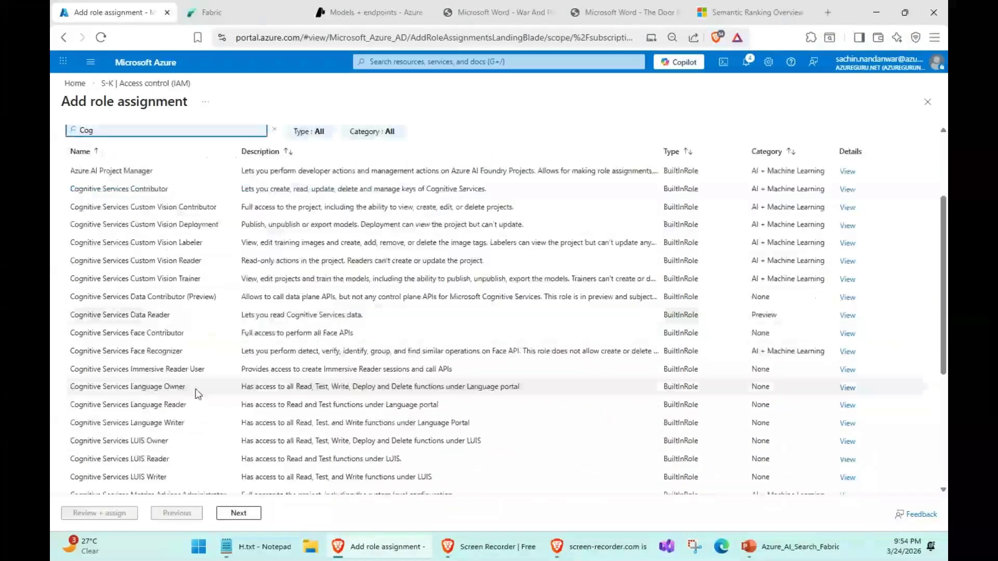
{"action": "scroll", "coordinate": [197, 393], "scroll_direction": "up", "scroll_amount": 1}
{"action": "scroll", "coordinate": [196, 393], "scroll_direction": "down", "scroll_amount": 3}
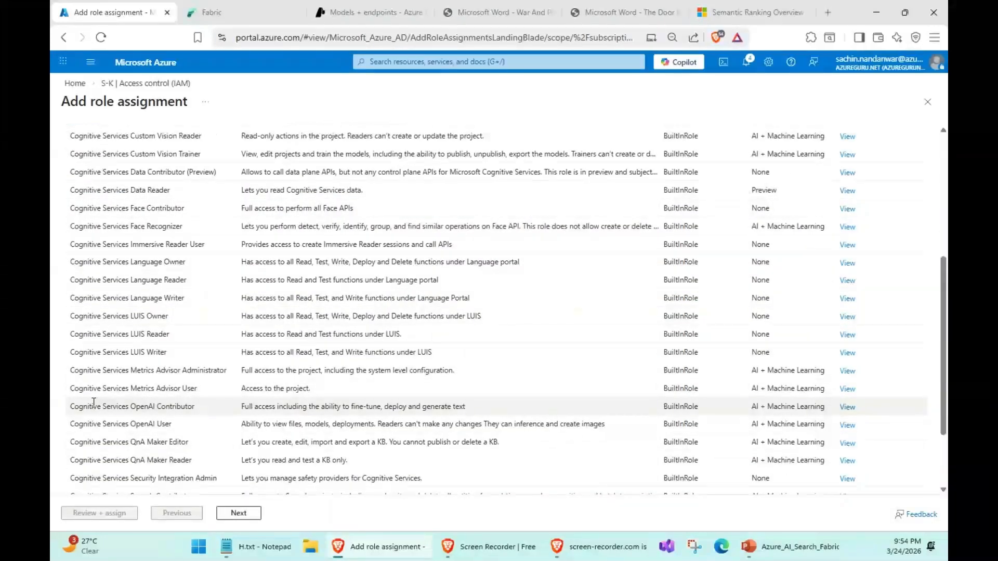
{"action": "scroll", "coordinate": [232, 396], "scroll_direction": "up", "scroll_amount": 2}
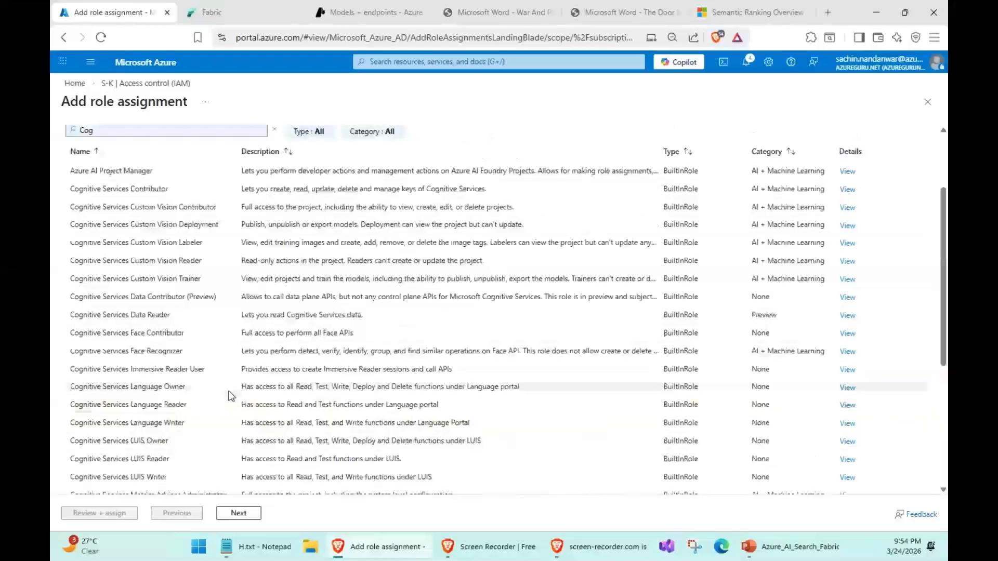
{"action": "scroll", "coordinate": [232, 396], "scroll_direction": "down", "scroll_amount": 3}
{"action": "left_click", "coordinate": [232, 405]}
{"action": "left_click", "coordinate": [238, 513]}
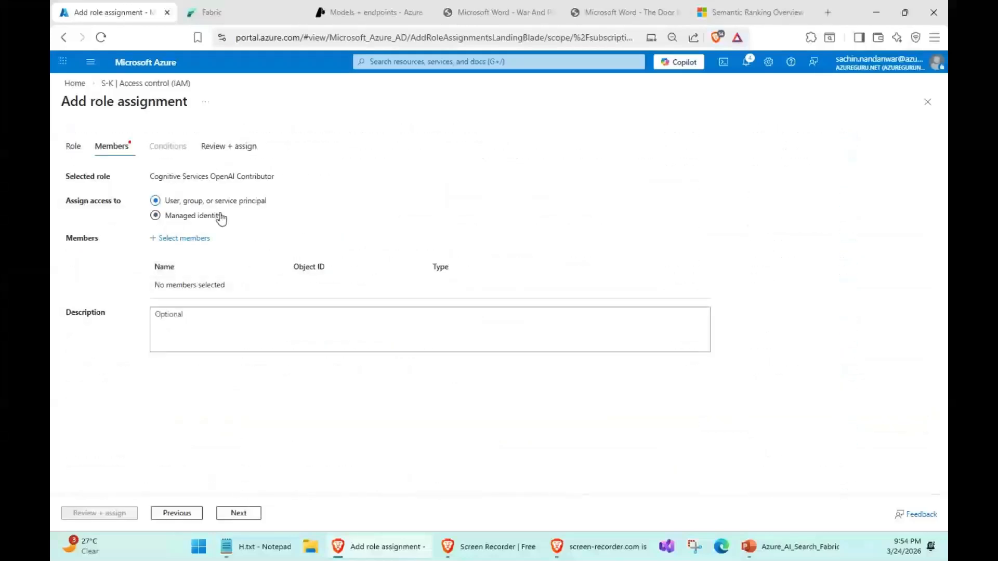
- Try to assign the role to the user-assigned managed identity Azure_AI_Search_Managed_Identity on the S-K resource
{"action": "left_click", "coordinate": [222, 218]}
{"action": "left_click", "coordinate": [187, 238]}
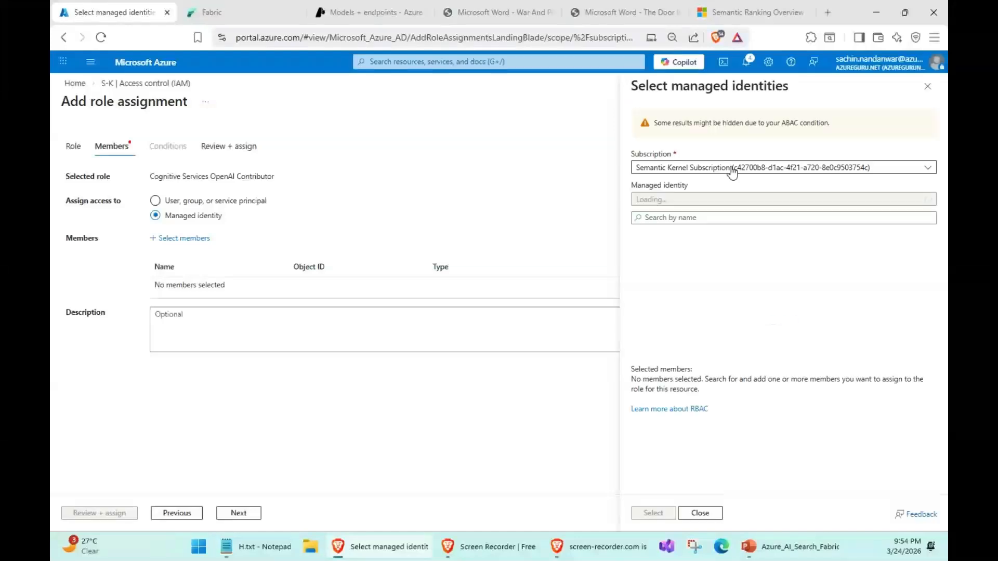
{"action": "left_click", "coordinate": [686, 200]}
{"action": "left_click", "coordinate": [681, 241]}
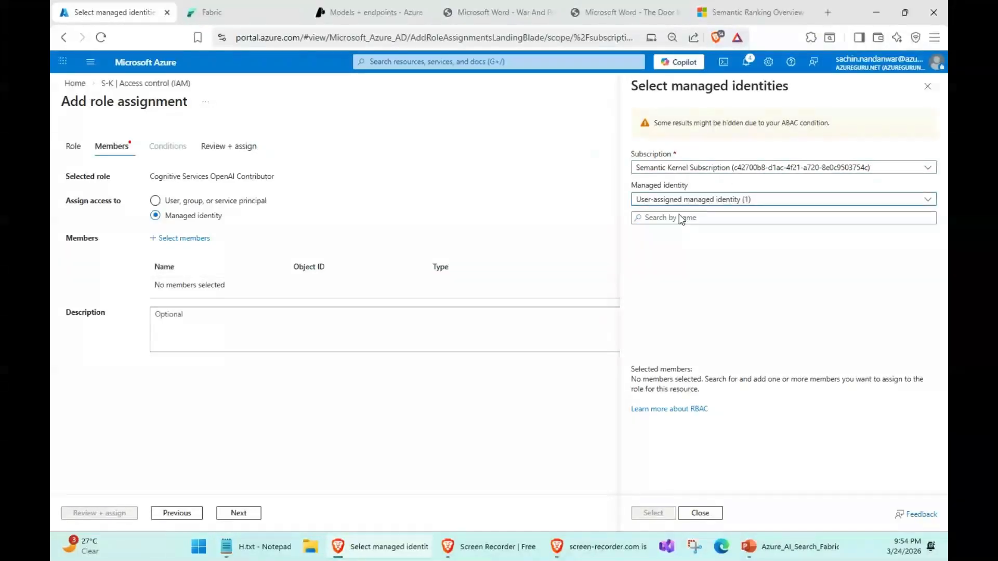
{"action": "left_click", "coordinate": [673, 251]}
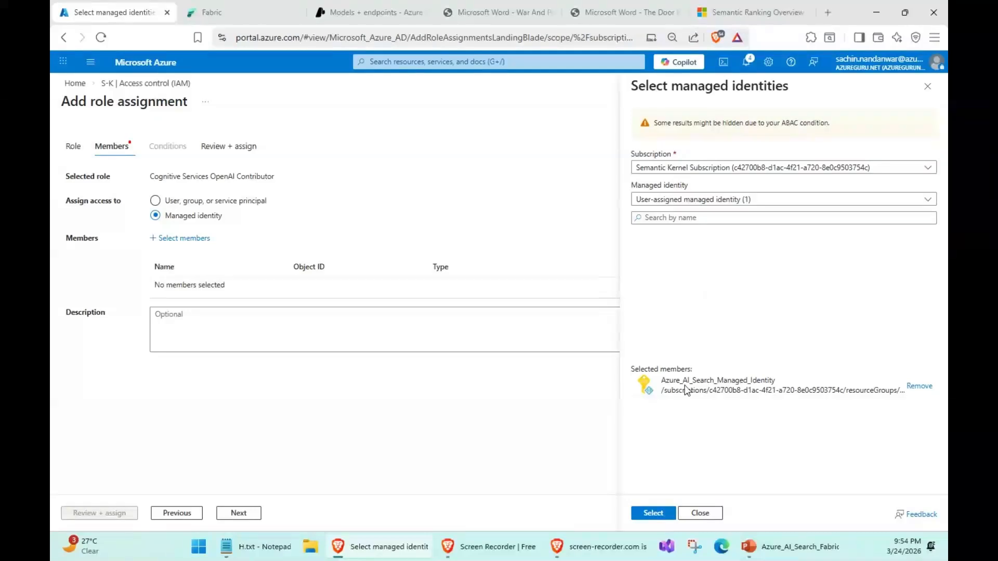
{"action": "left_click", "coordinate": [653, 513]}
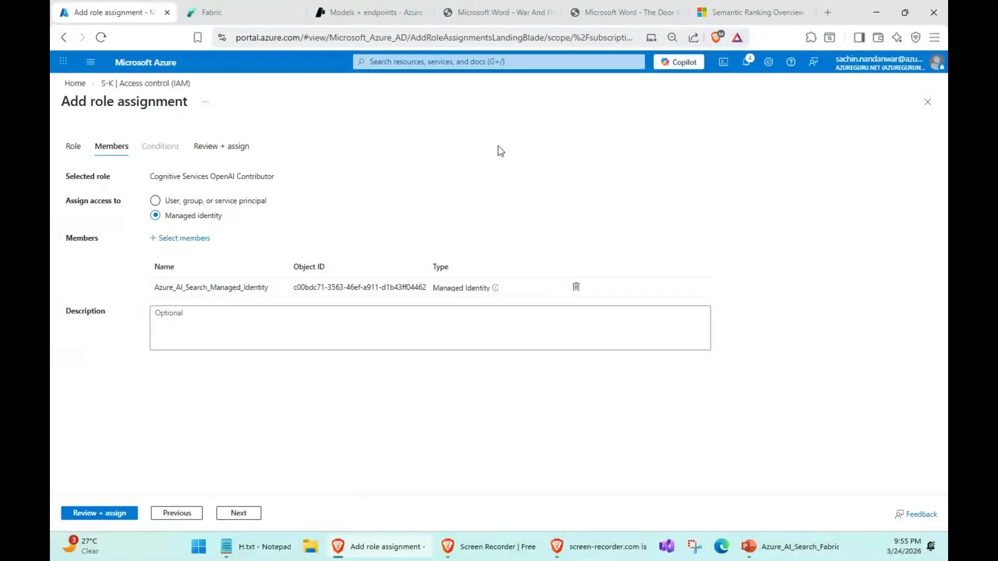
{"action": "left_click", "coordinate": [120, 513]}
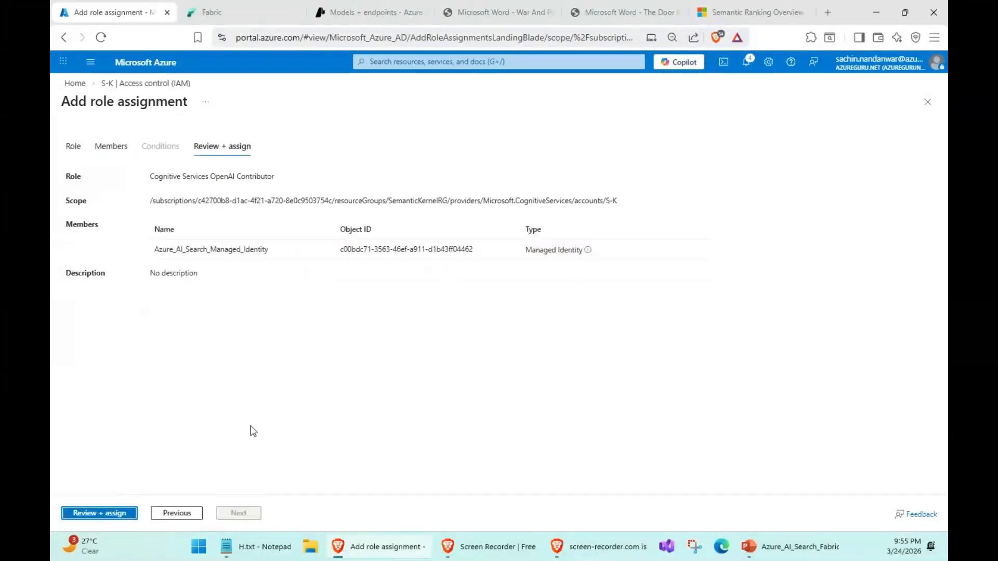
{"action": "left_click", "coordinate": [90, 513]}
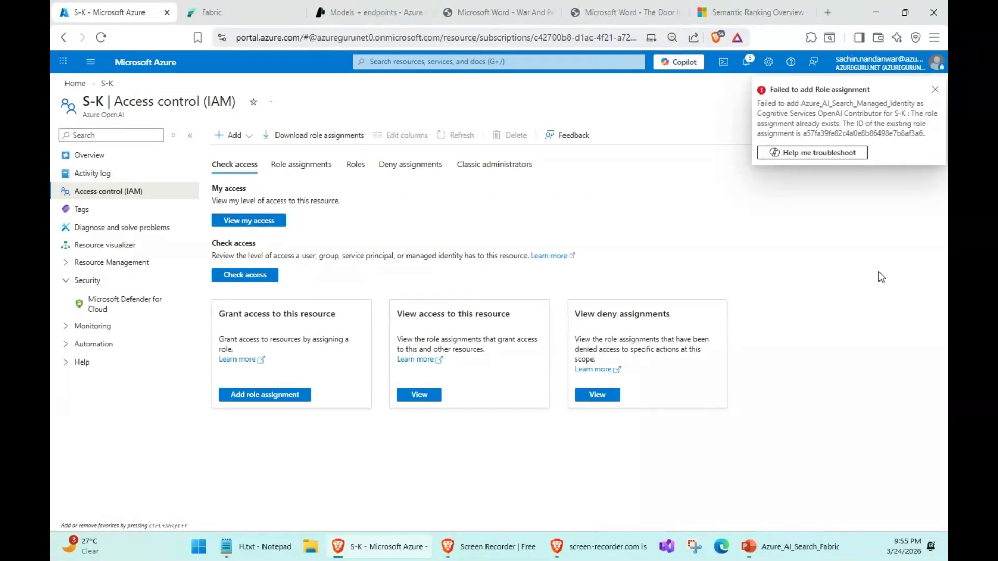
- Dismiss the notification, review the existing role assignments on the S-K resource and close its access control page
{"action": "left_click", "coordinate": [935, 90]}
{"action": "left_click", "coordinate": [312, 165]}
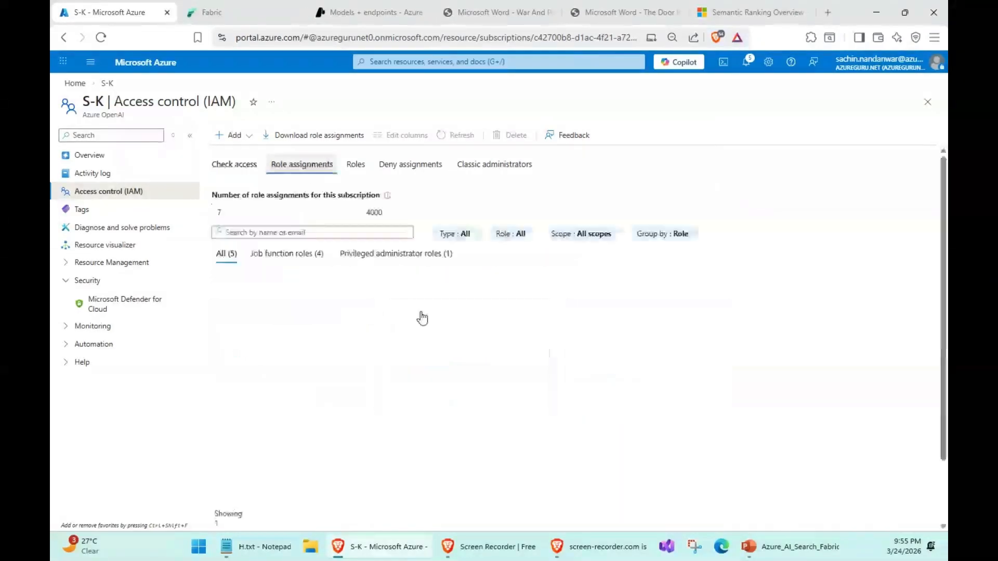
{"action": "scroll", "coordinate": [333, 436], "scroll_direction": "down", "scroll_amount": 1}
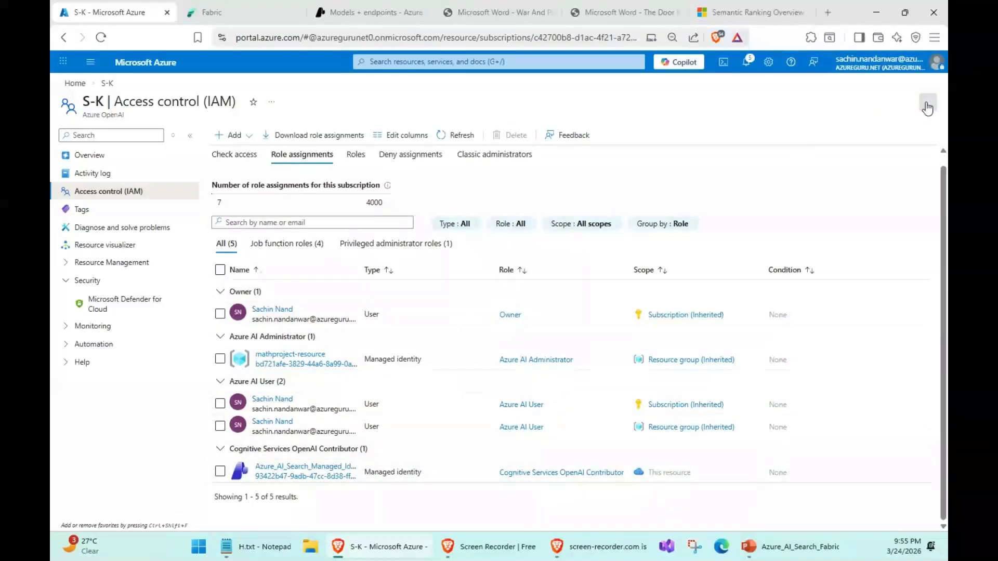
{"action": "left_click", "coordinate": [928, 108]}
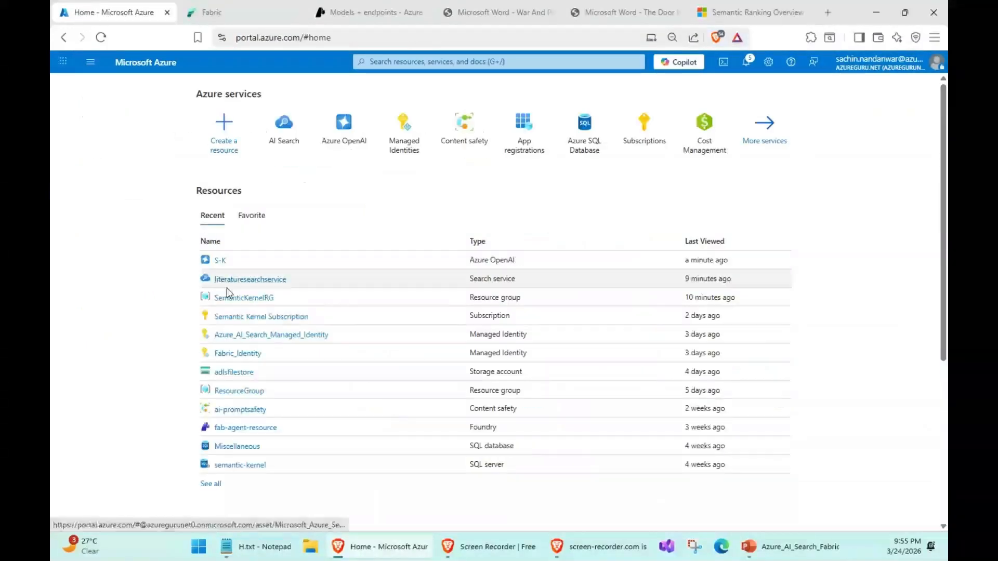
- Open literaturesearchservice and check the indexer's run status and the index's document count
{"action": "left_click", "coordinate": [235, 281]}
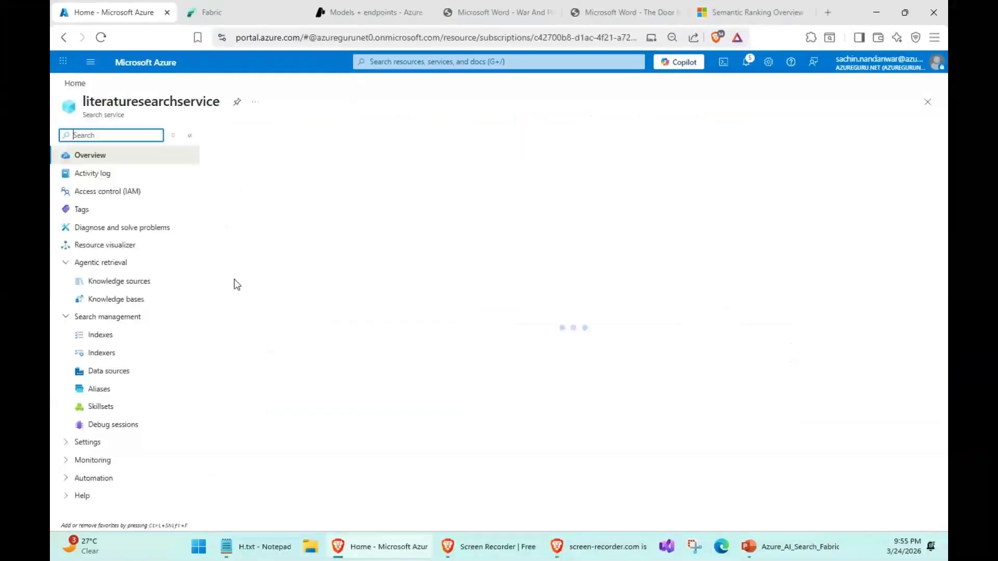
{"action": "left_click", "coordinate": [108, 336]}
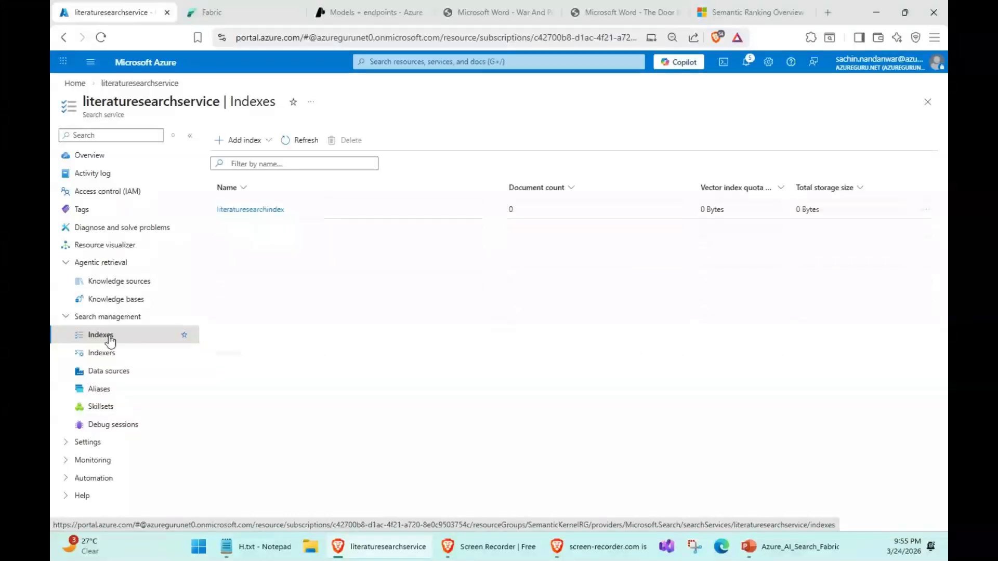
{"action": "left_click", "coordinate": [109, 353]}
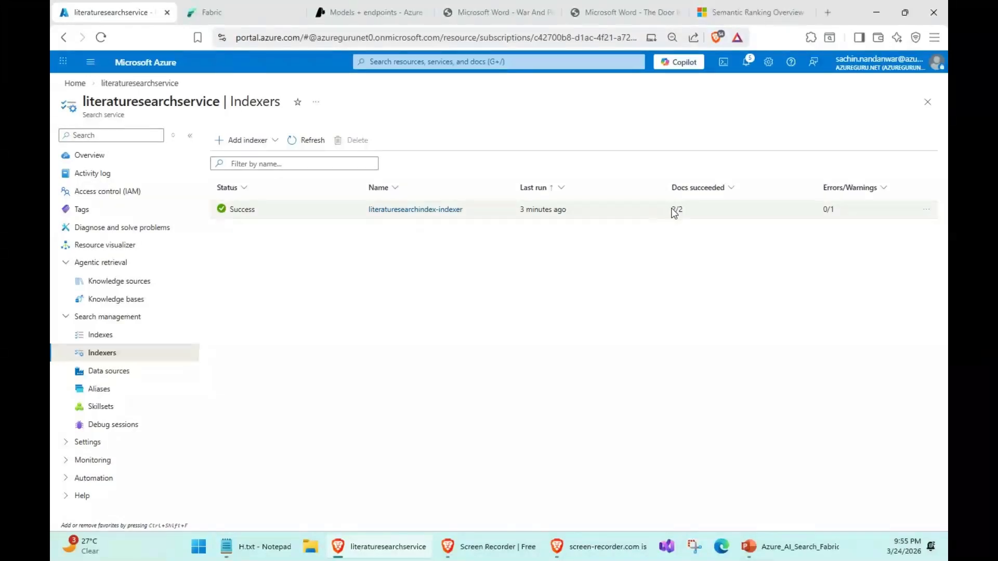
{"action": "left_click_drag", "start_coordinate": [672, 209], "coordinate": [683, 208]}
{"action": "left_click", "coordinate": [123, 341]}
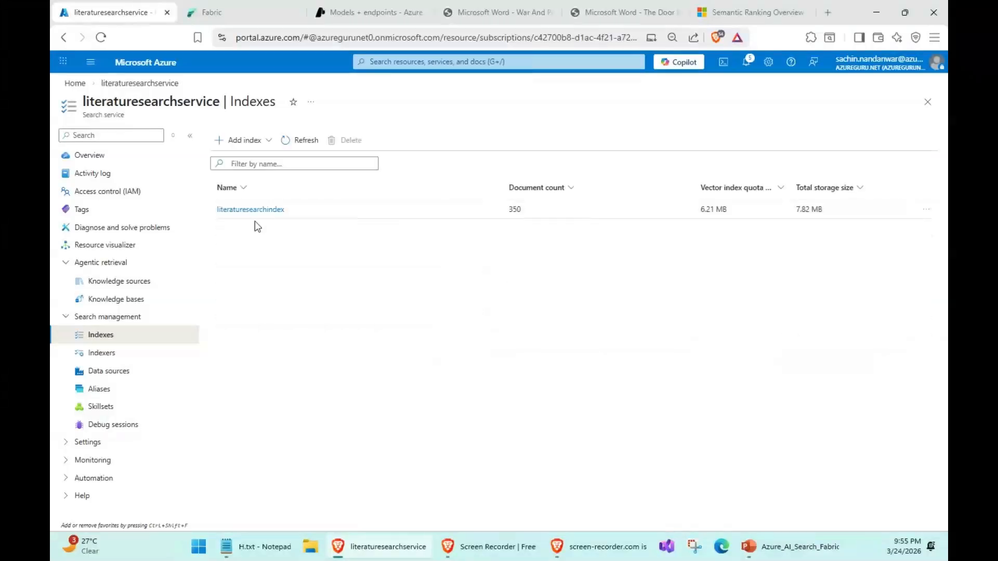
- Open literaturesearchindex, run an empty search query and examine the returned chunks and their text vectors
{"action": "left_click", "coordinate": [259, 212]}
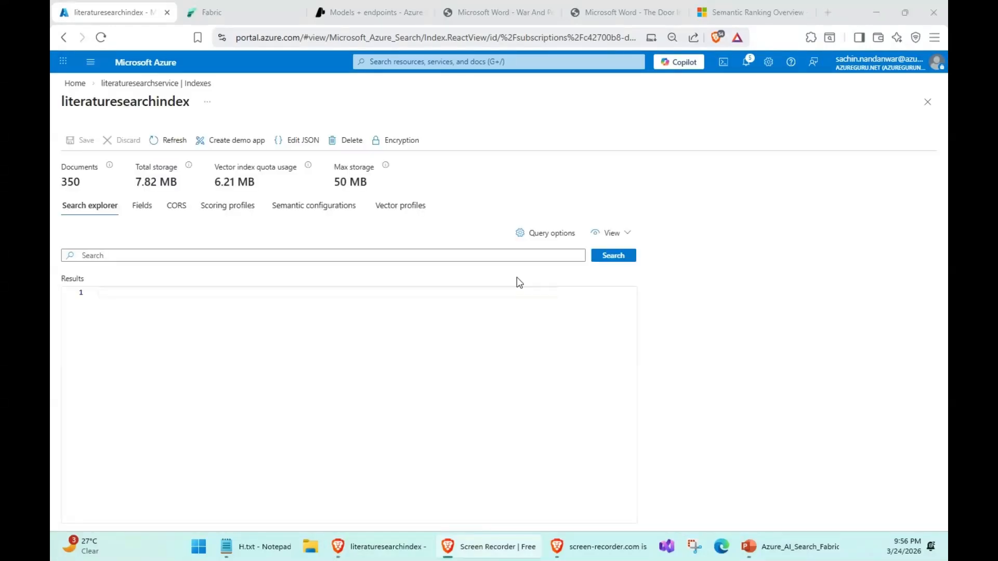
{"action": "left_click", "coordinate": [598, 259]}
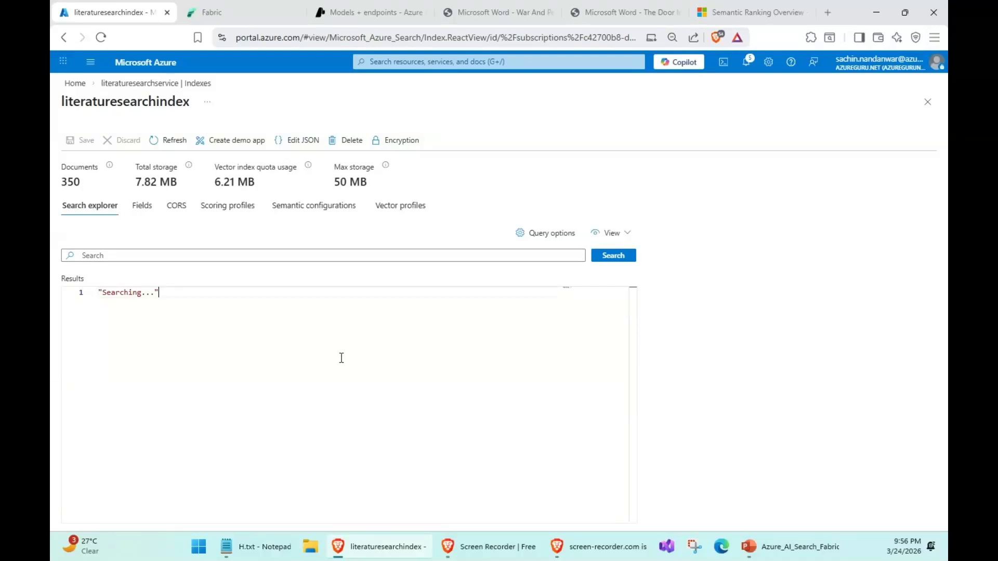
{"action": "scroll", "coordinate": [359, 353], "scroll_direction": "down", "scroll_amount": 10}
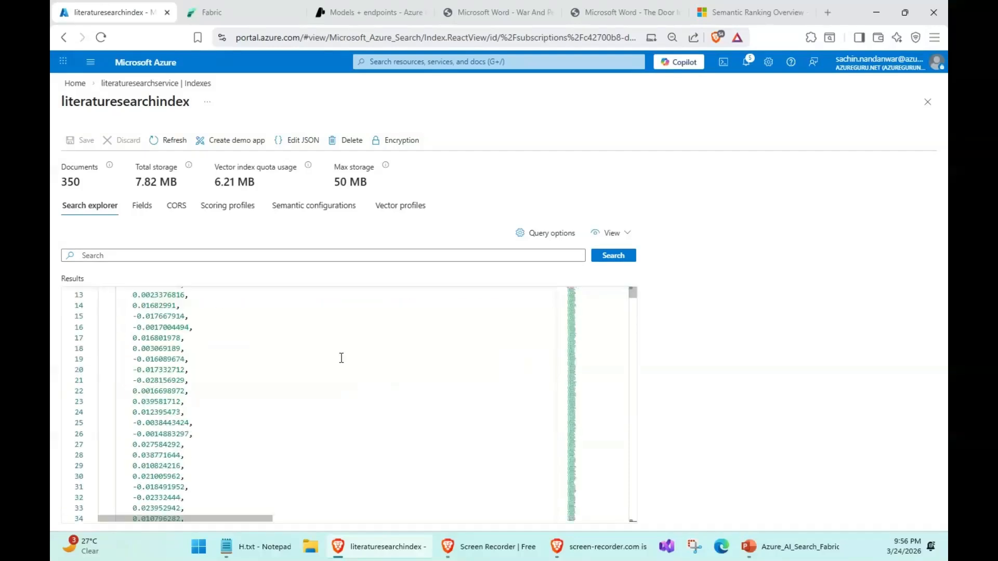
{"action": "mouse_move", "coordinate": [632, 295]}
{"action": "left_mouse_down"}
{"action": "mouse_move", "coordinate": [635, 373]}
{"action": "mouse_move", "coordinate": [634, 290]}
{"action": "left_mouse_up"}
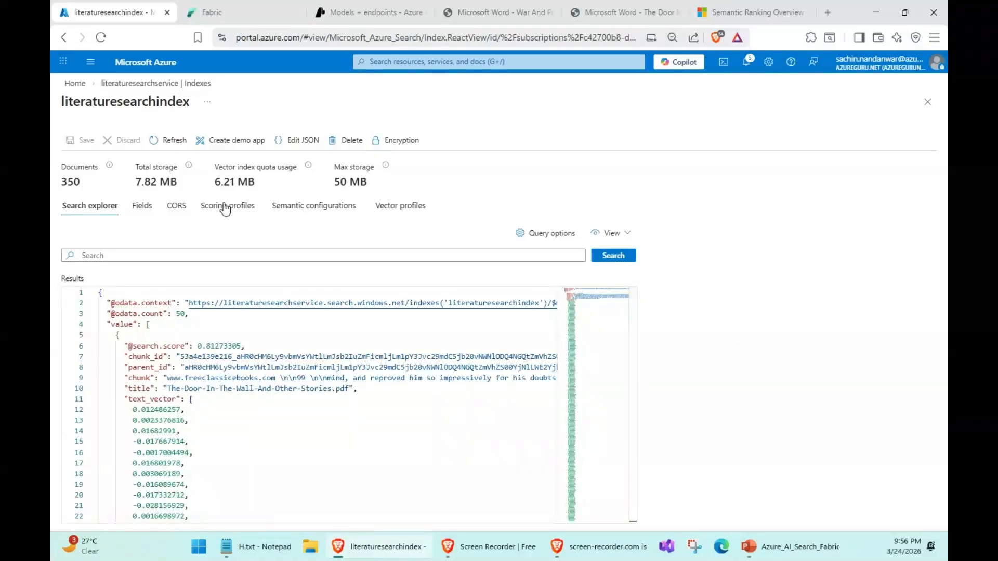
- Review the literaturesearchindex-algorithm parameters in the index's vector profile and close them without saving
{"action": "left_click", "coordinate": [397, 208]}
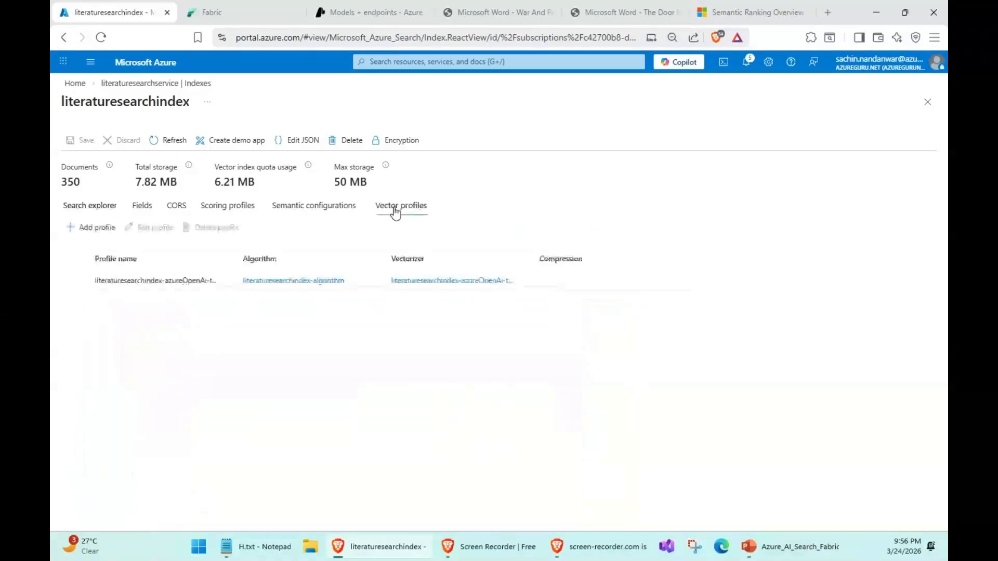
{"action": "left_click", "coordinate": [311, 281]}
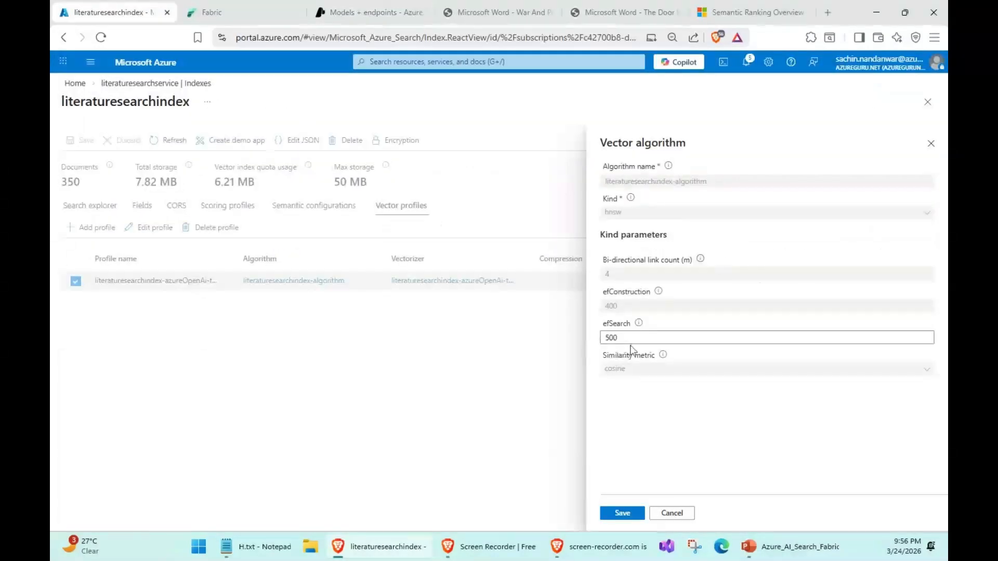
{"action": "left_click", "coordinate": [677, 513]}
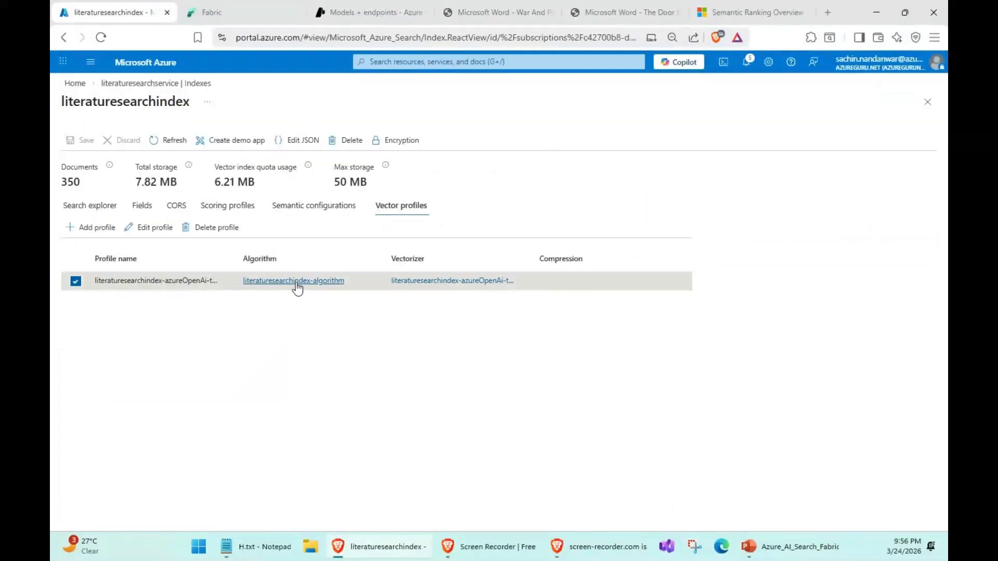
- Review the vector profile's vectorizer settings, including the S-K Azure OpenAI service, without saving, and return to the index list
{"action": "left_click", "coordinate": [415, 287]}
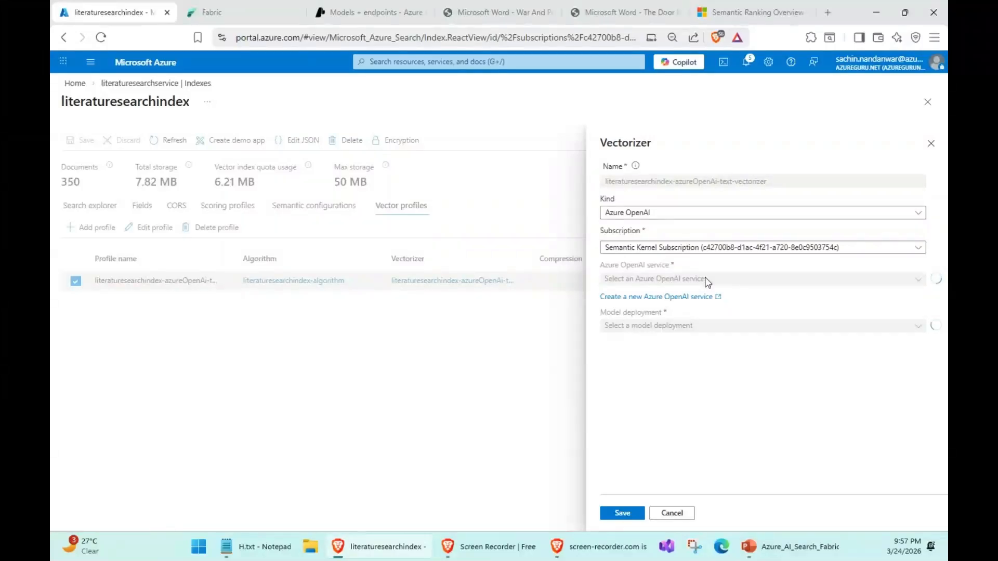
{"action": "left_click", "coordinate": [768, 285]}
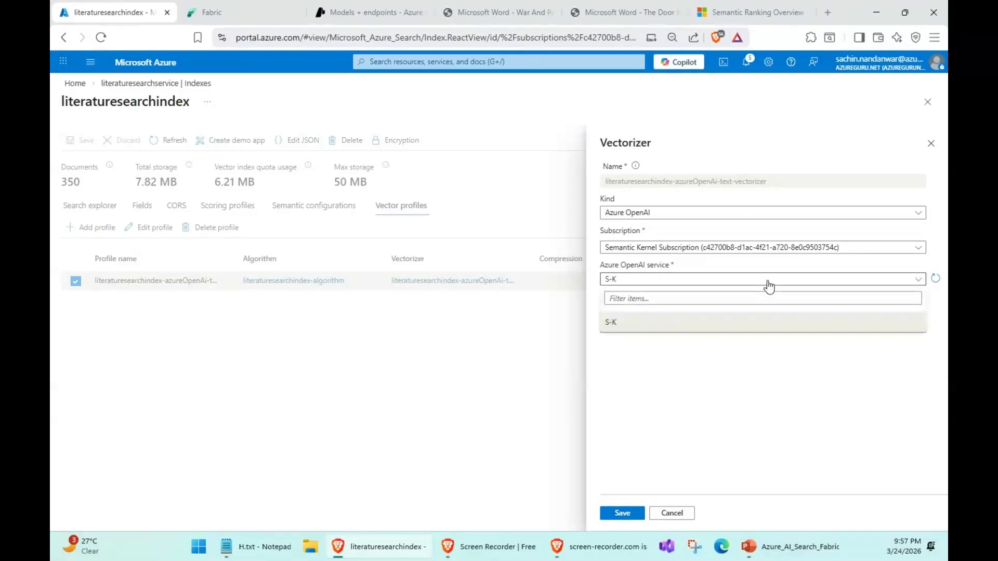
{"action": "left_click", "coordinate": [713, 322]}
{"action": "left_click", "coordinate": [712, 332]}
{"action": "left_click", "coordinate": [681, 517]}
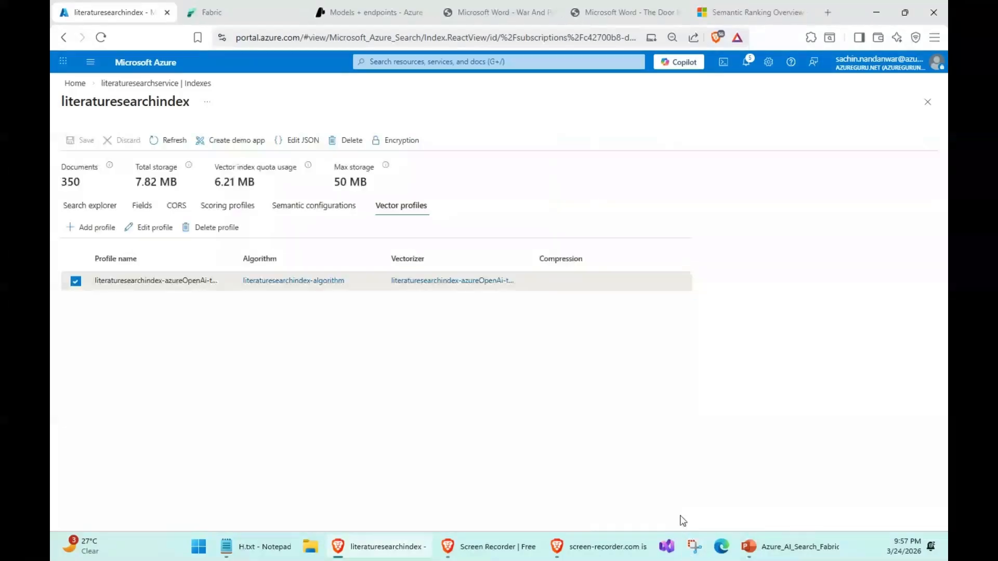
{"action": "left_click", "coordinate": [927, 102]}
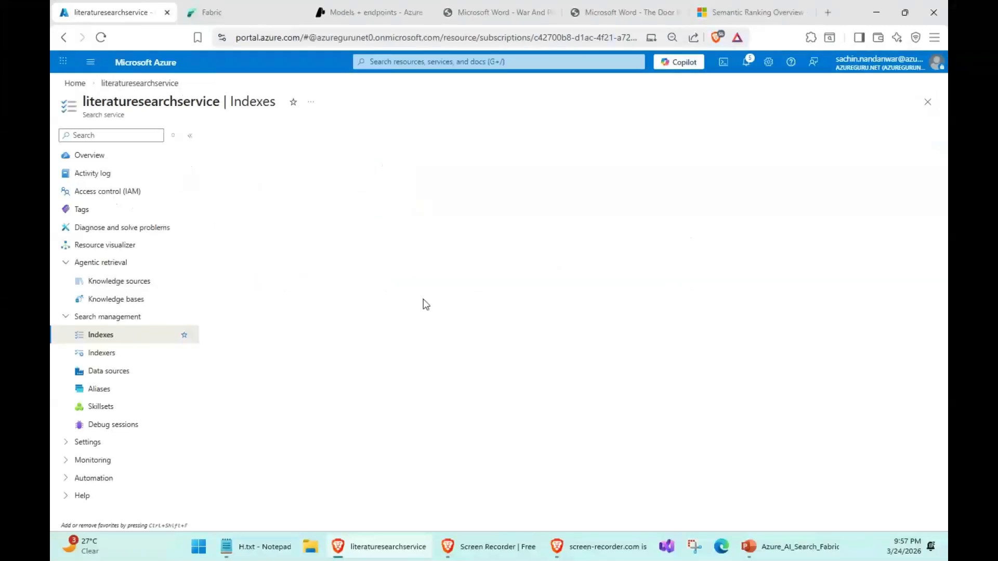
- Review the OneLake connection settings of literaturesearchindex-datasource, including its lakehouse URL and managed identity, and close it without saving
{"action": "left_click", "coordinate": [124, 373]}
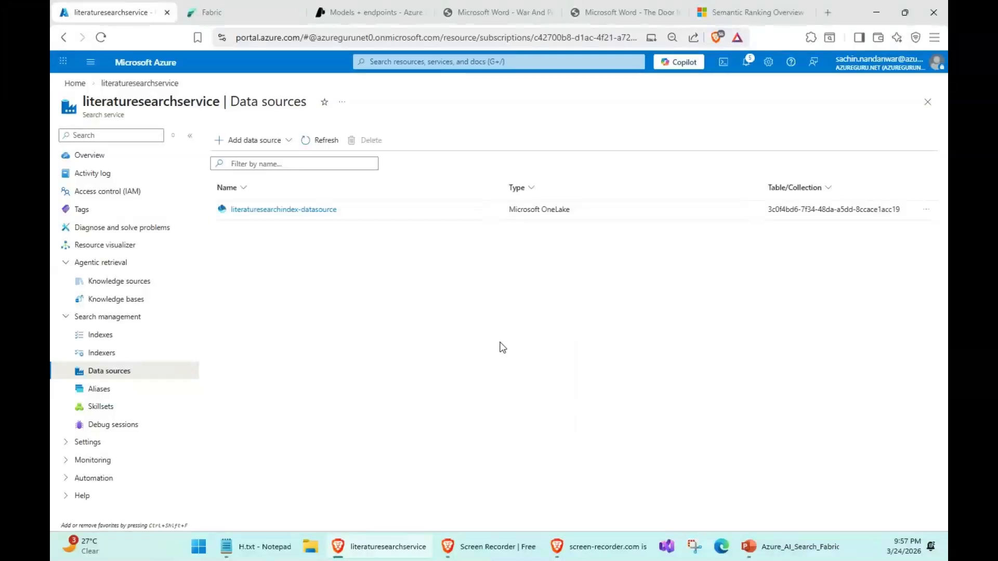
{"action": "left_click", "coordinate": [290, 211]}
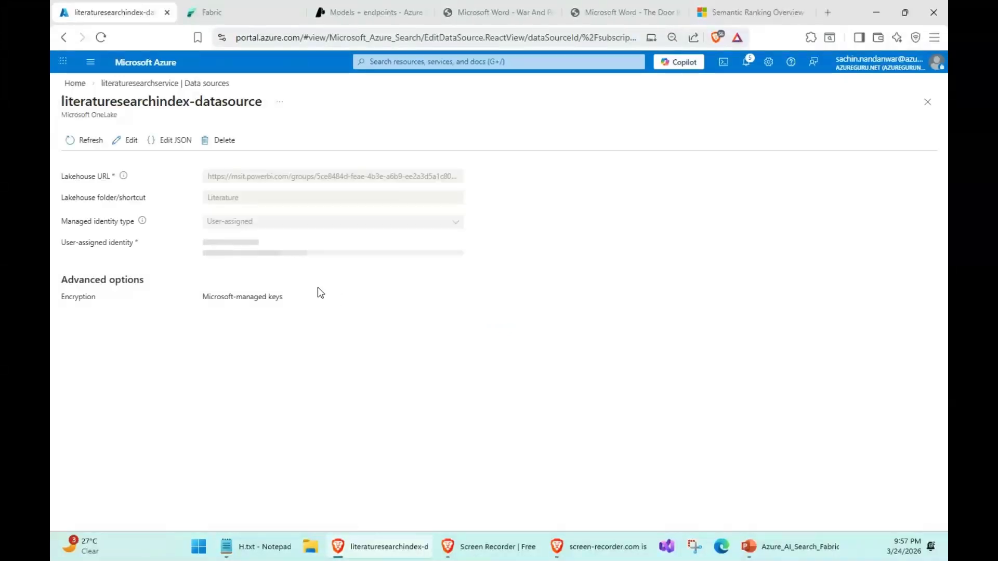
{"action": "left_click", "coordinate": [127, 142]}
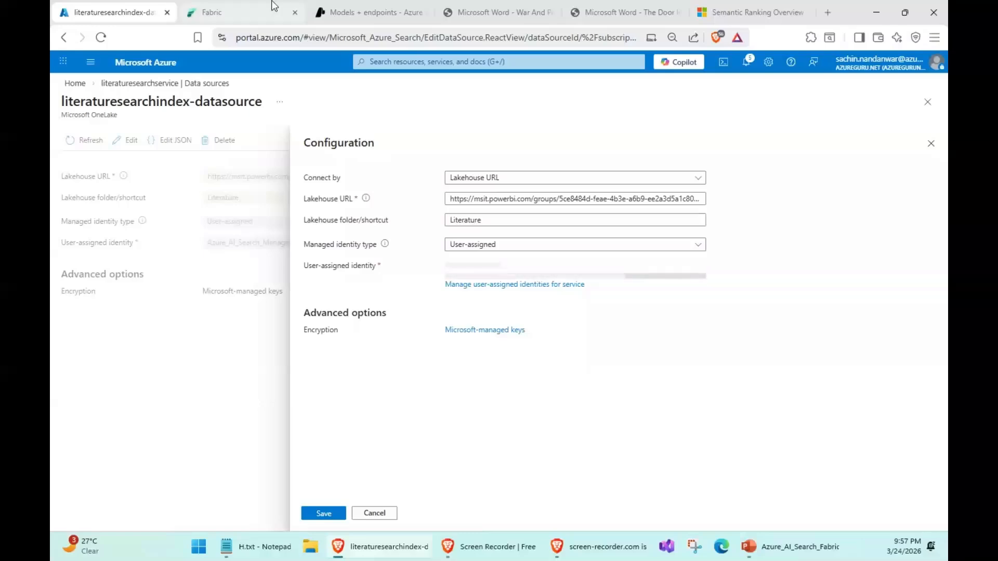
{"action": "left_click", "coordinate": [213, 12]}
{"action": "left_click", "coordinate": [118, 9]}
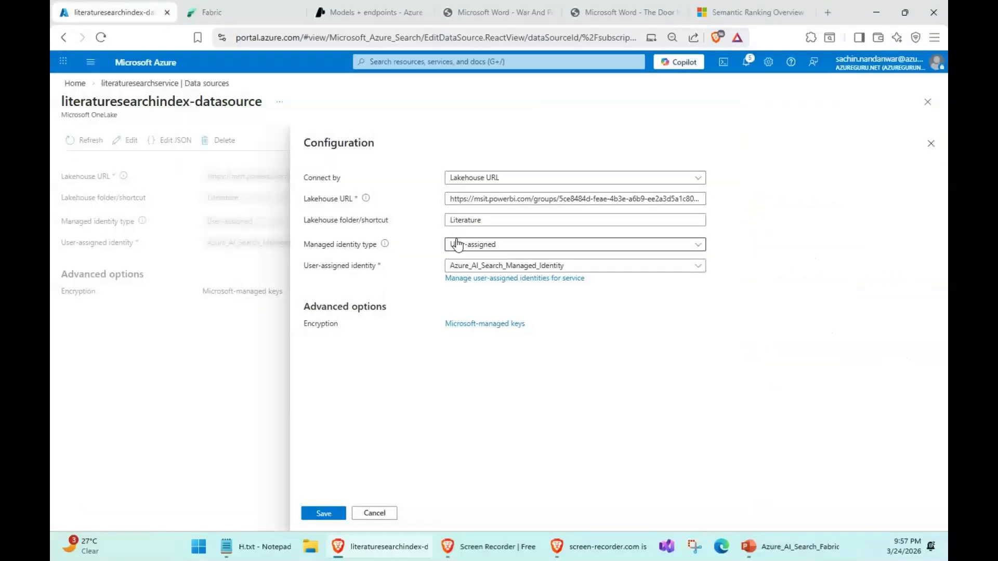
{"action": "left_click_drag", "start_coordinate": [559, 199], "coordinate": [747, 209]}
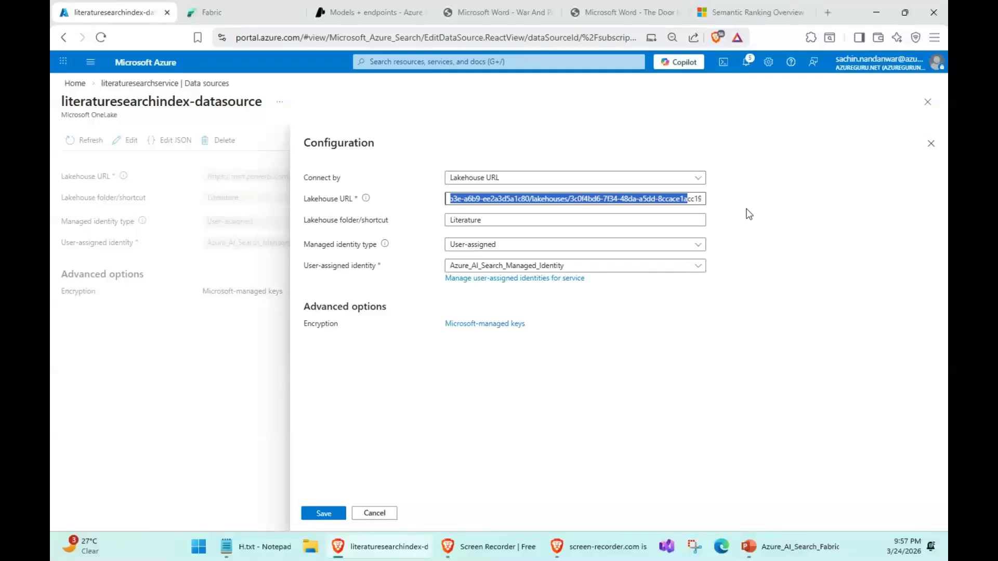
{"action": "left_click", "coordinate": [680, 355]}
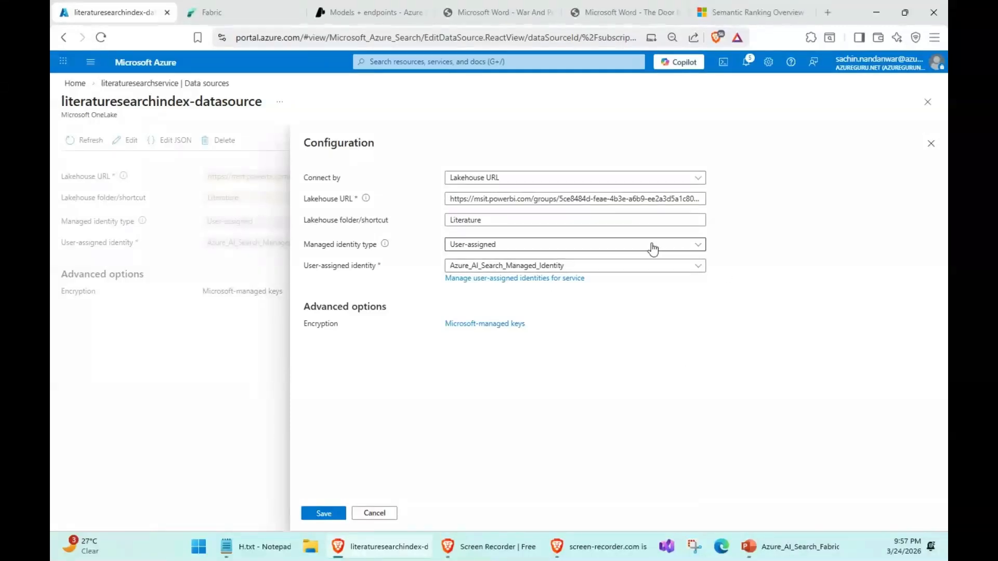
{"action": "left_click", "coordinate": [387, 518]}
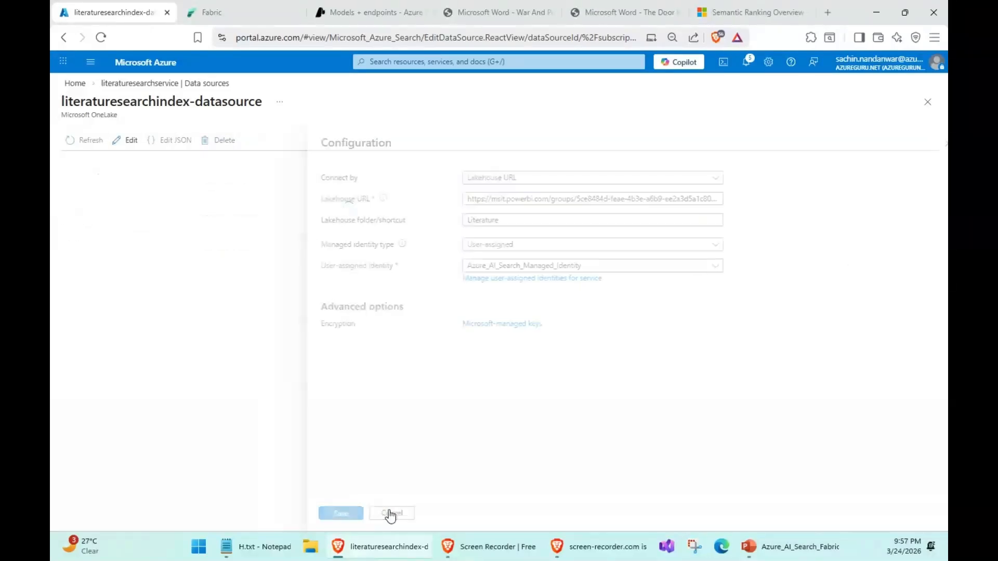
{"action": "left_click", "coordinate": [928, 104]}
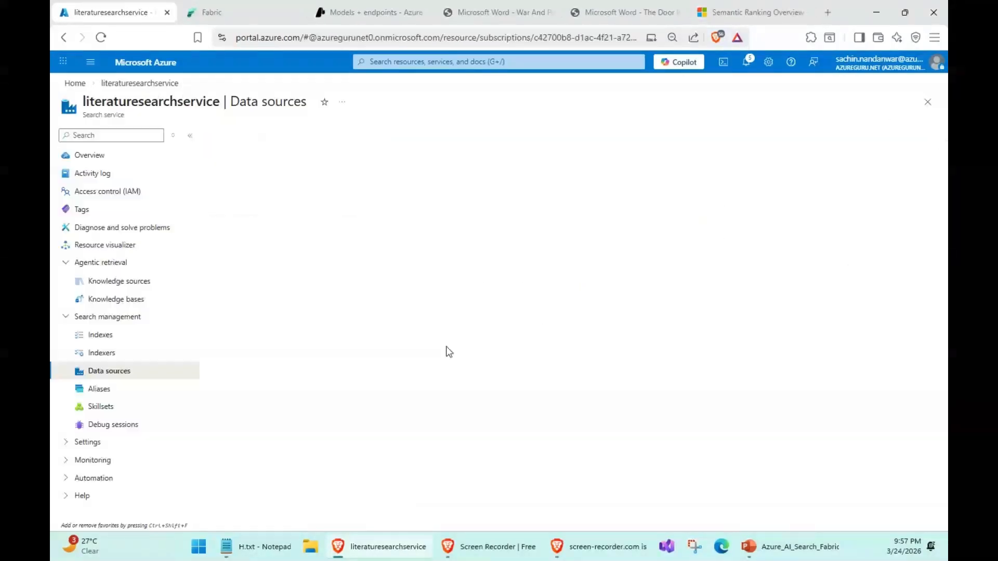
- Start a new knowledge source of the Search index (Indexed) type in literaturesearchservice
{"action": "left_click", "coordinate": [103, 288]}
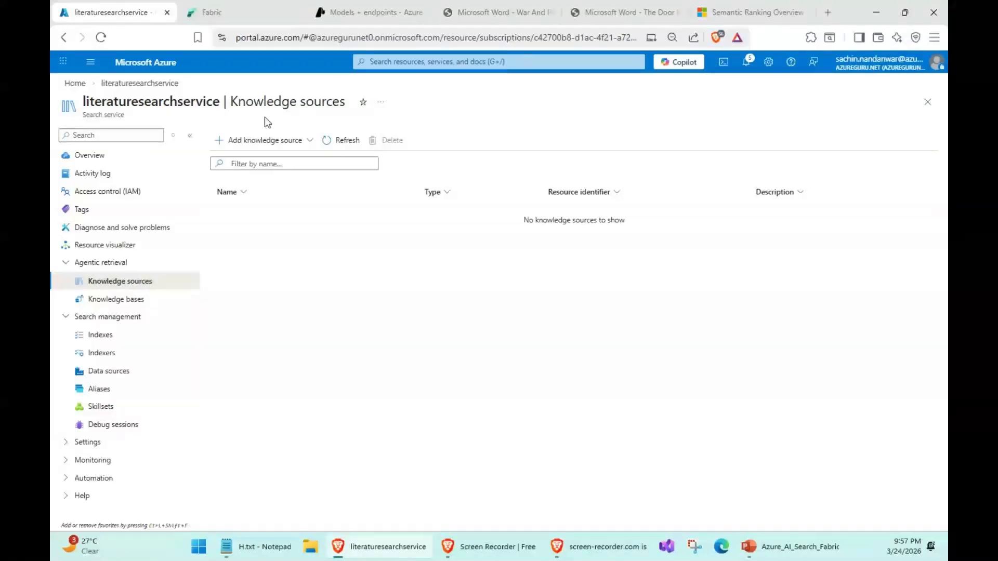
{"action": "left_click", "coordinate": [263, 140]}
{"action": "left_click", "coordinate": [246, 179]}
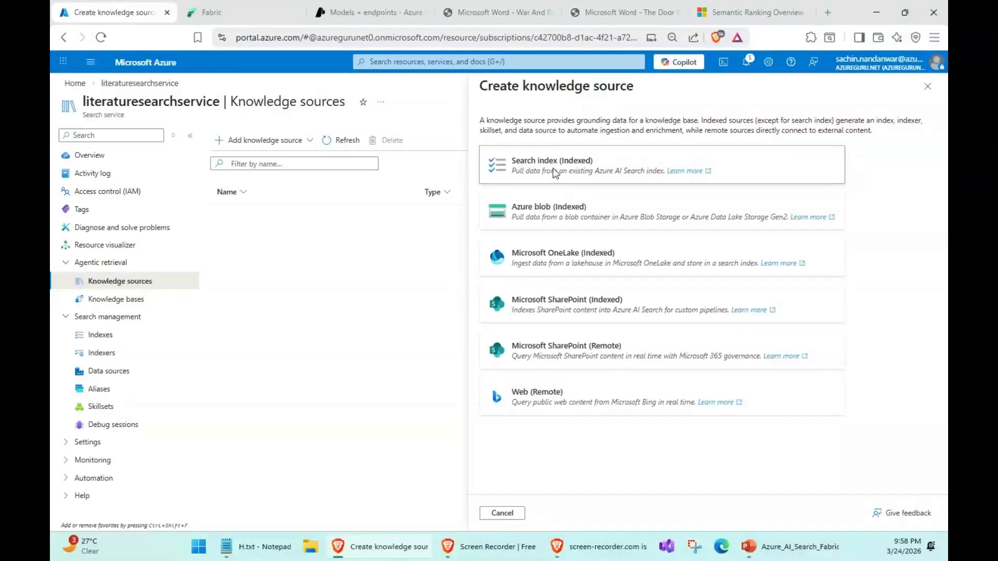
{"action": "left_click", "coordinate": [539, 173]}
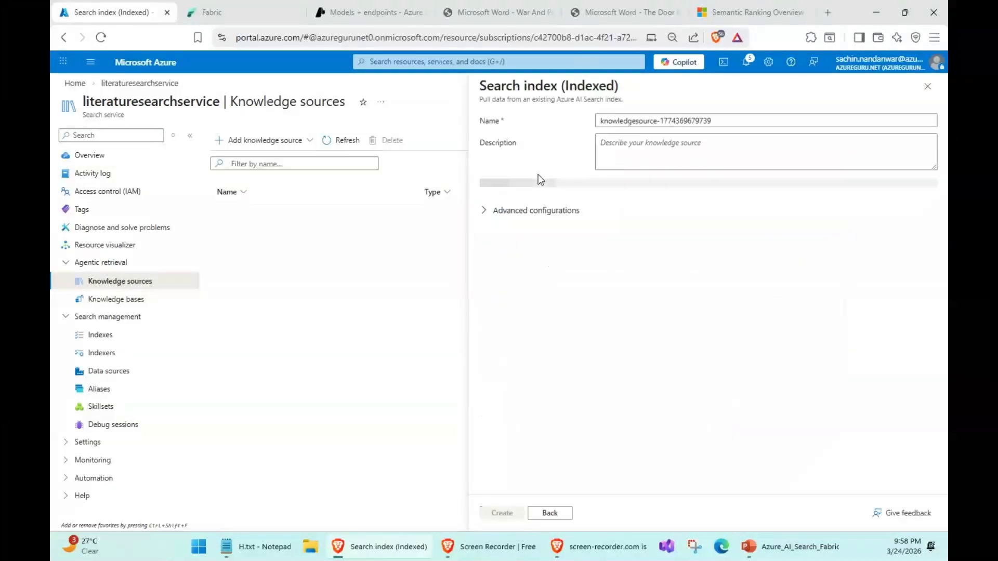
- Name the knowledge source literaturesearchknowledgesource and base it on the literaturesearchindex index
{"action": "left_click", "coordinate": [602, 121]}
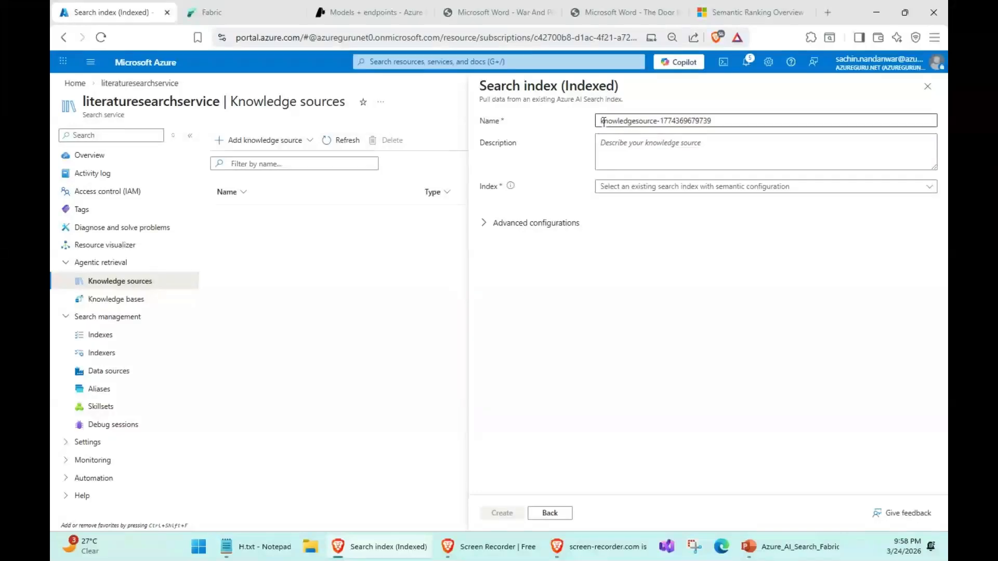
{"action": "type", "text": "litera"}
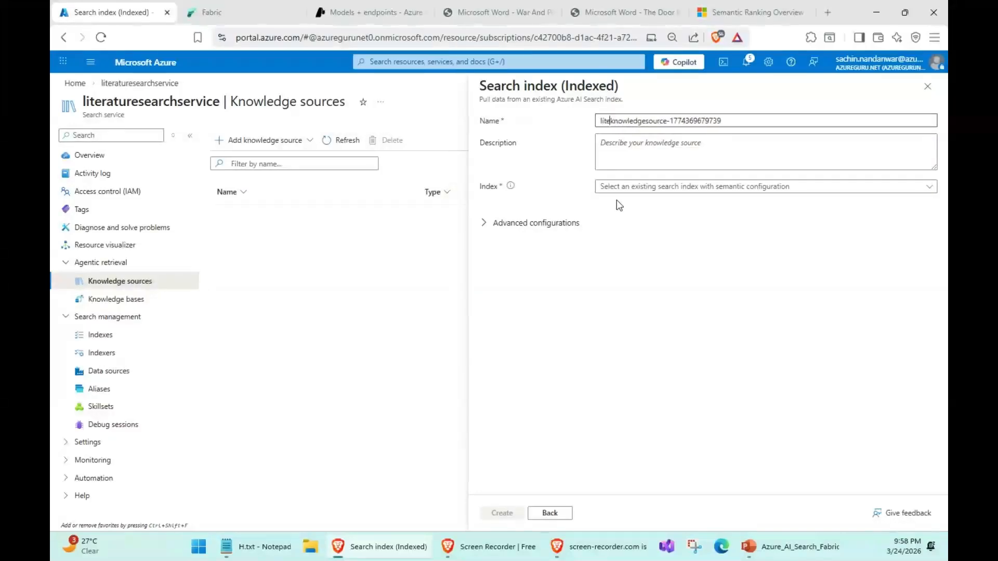
{"action": "type", "text": "ture"}
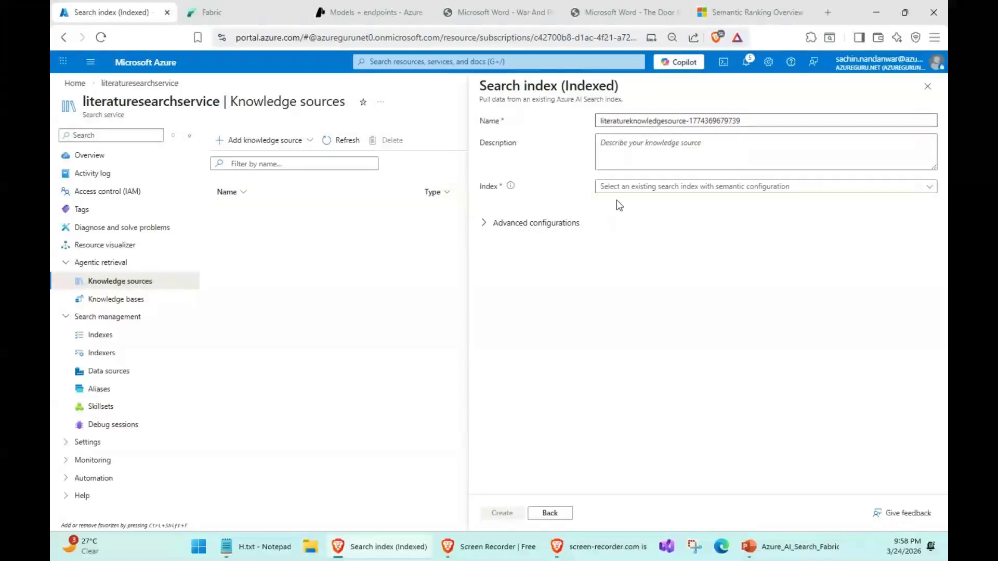
{"action": "type", "text": "se"}
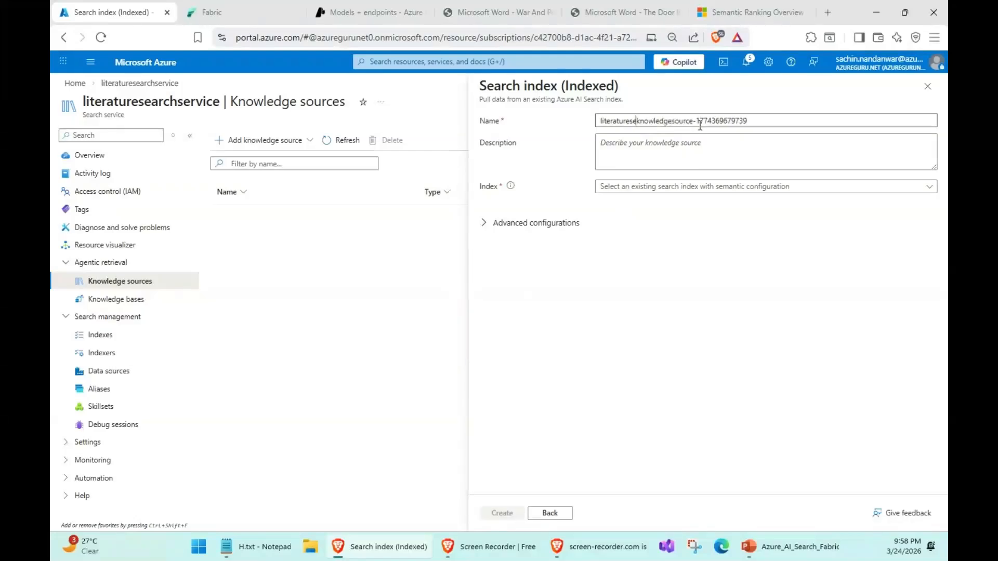
{"action": "type", "text": "r"}
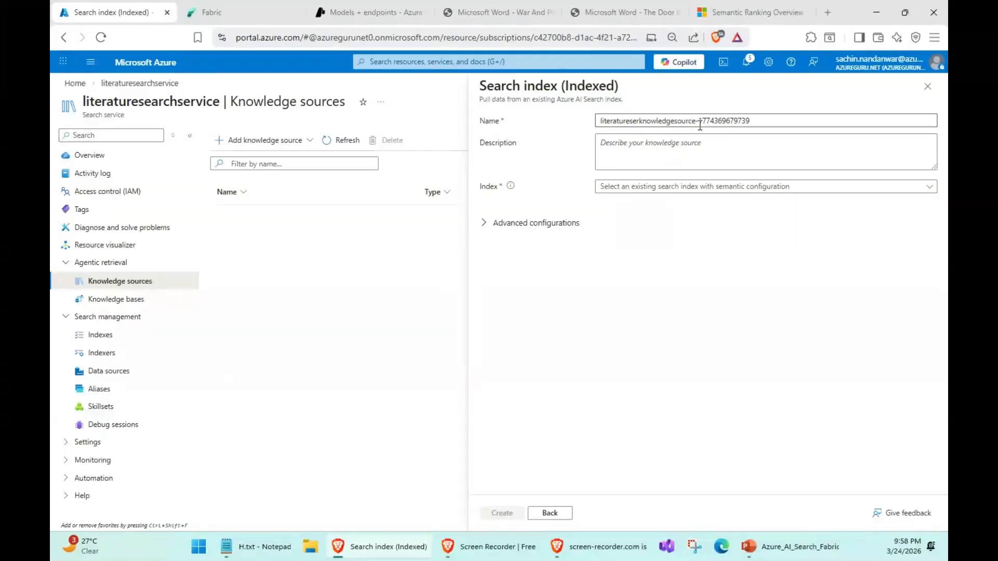
{"action": "key", "text": "BackSpace"}
{"action": "type", "text": "arch"}
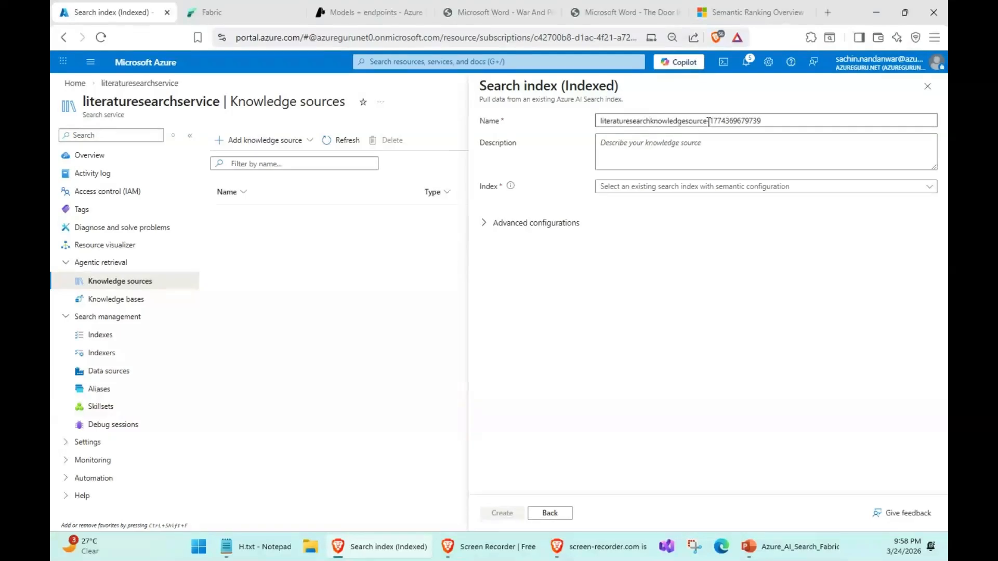
{"action": "left_click_drag", "start_coordinate": [708, 121], "coordinate": [810, 120]}
{"action": "key", "text": "BackSpace"}
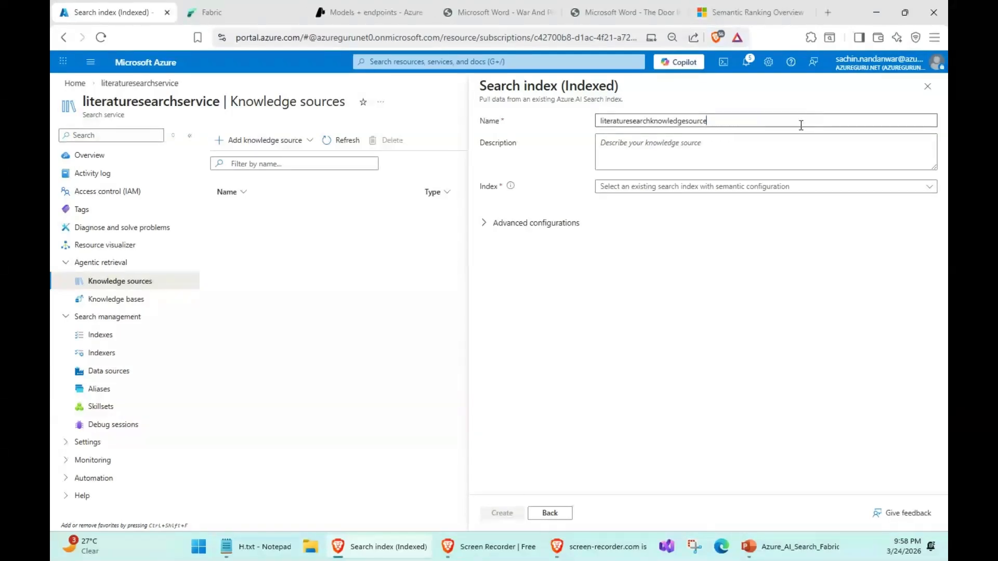
{"action": "left_click", "coordinate": [691, 189]}
{"action": "left_click", "coordinate": [652, 230]}
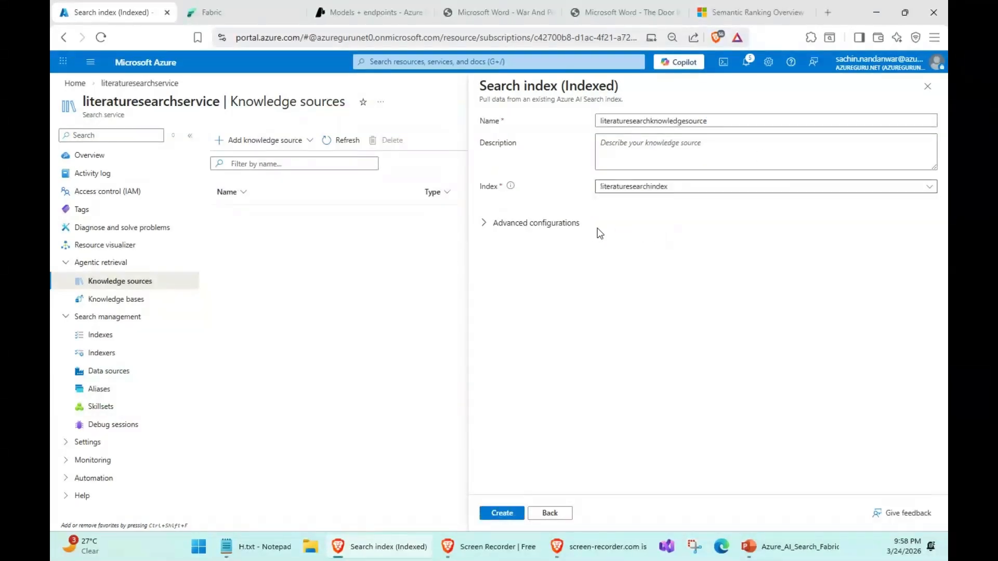
- In the advanced configurations, choose title and text_vector as both the source data fields and the search fields
{"action": "left_click", "coordinate": [482, 229]}
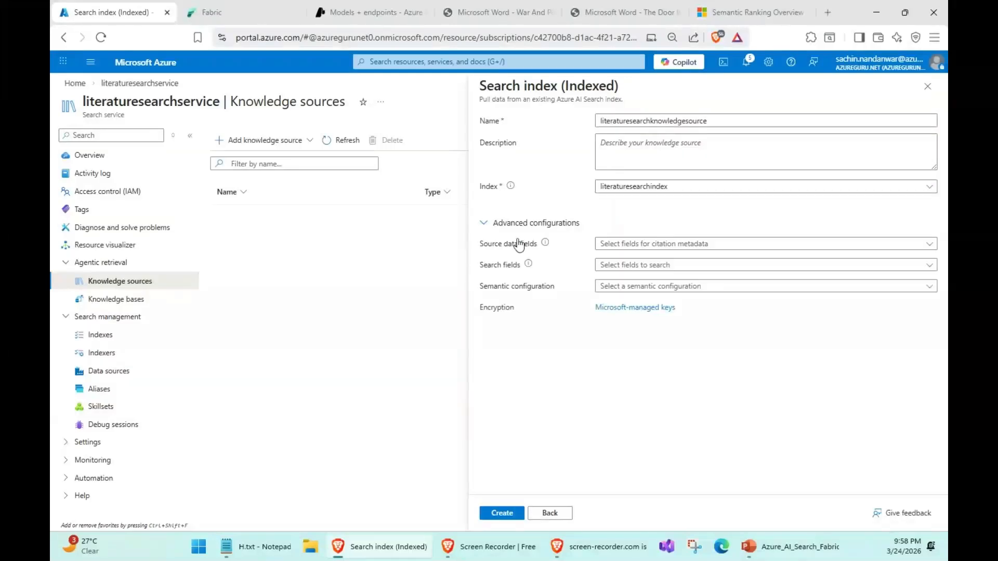
{"action": "left_click", "coordinate": [647, 246]}
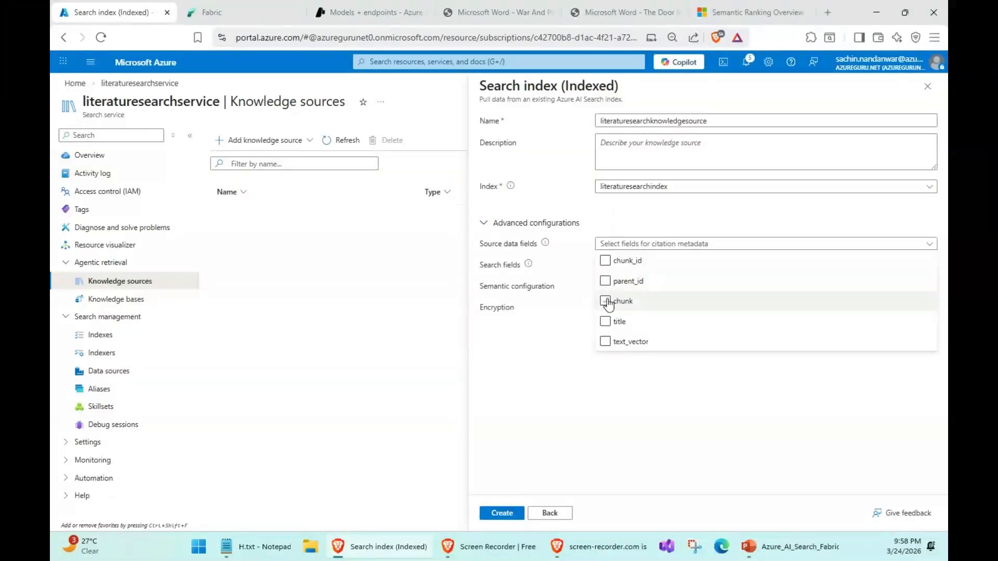
{"action": "left_click", "coordinate": [605, 322]}
{"action": "left_click", "coordinate": [605, 341]}
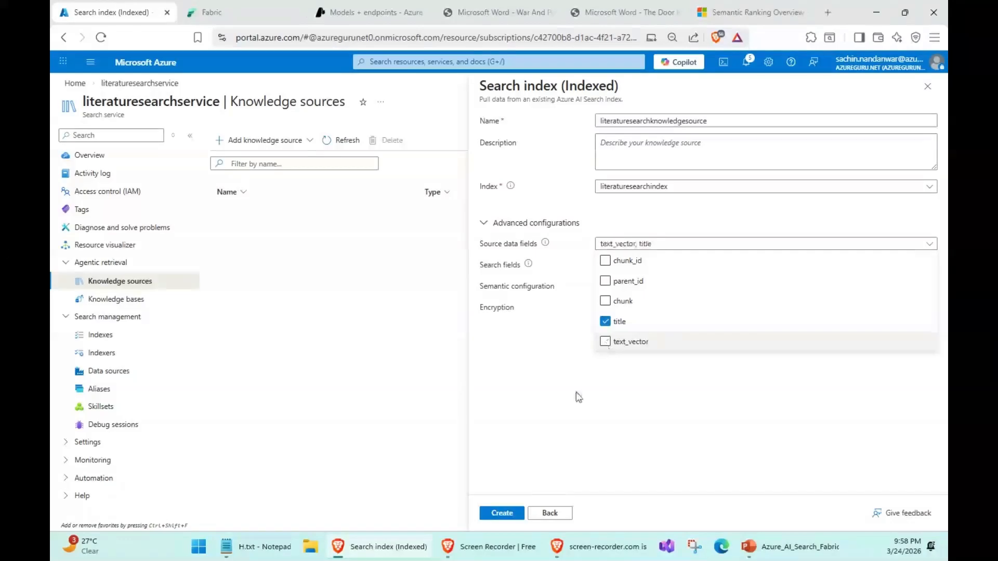
{"action": "left_click", "coordinate": [593, 358]}
{"action": "left_click", "coordinate": [691, 264]}
{"action": "left_click", "coordinate": [605, 321]}
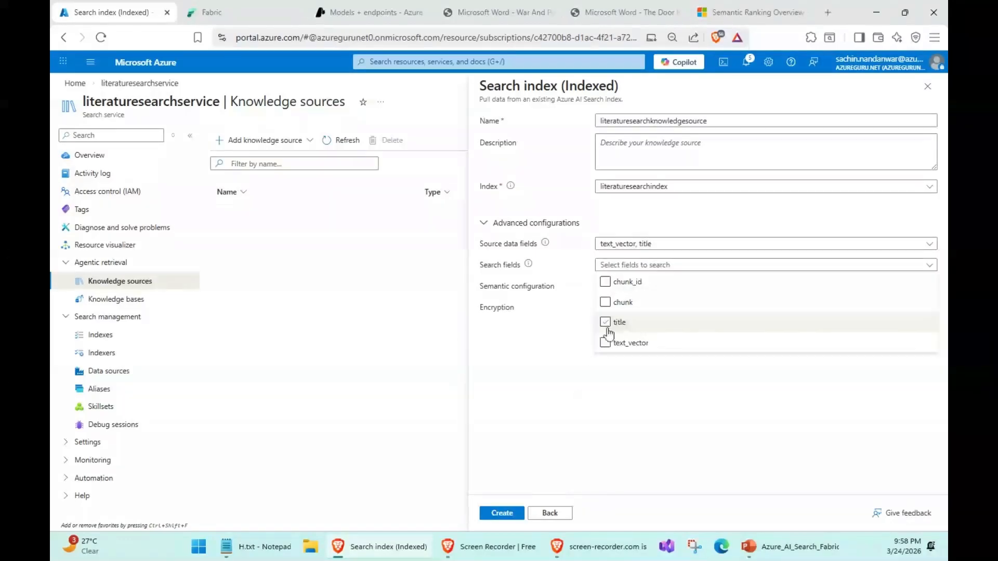
{"action": "left_click", "coordinate": [605, 342]}
{"action": "left_click", "coordinate": [606, 405]}
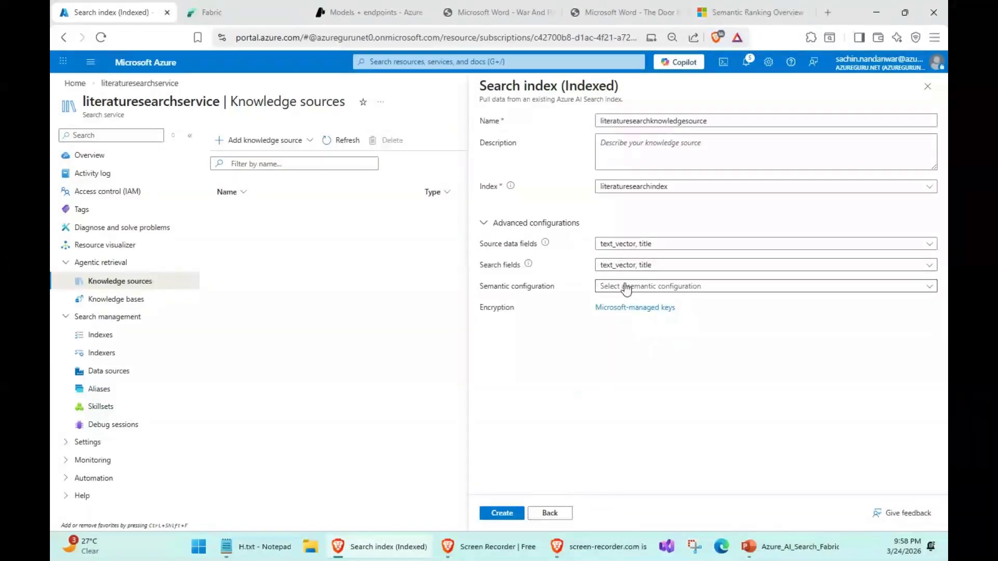
- Assign literaturesearchindex-semantic-configuration as the semantic configuration and create the knowledge source
{"action": "left_click", "coordinate": [626, 285]}
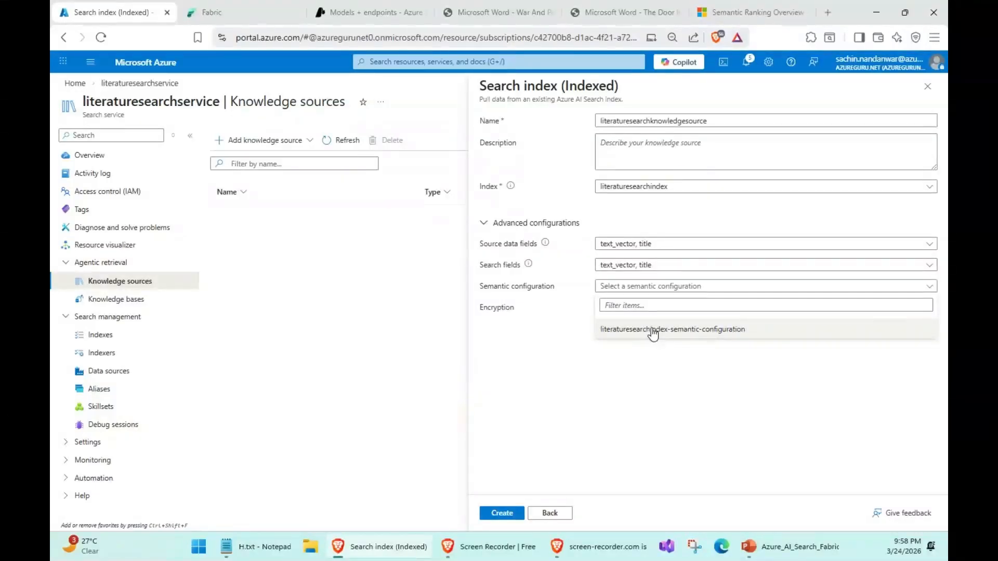
{"action": "left_click", "coordinate": [653, 331]}
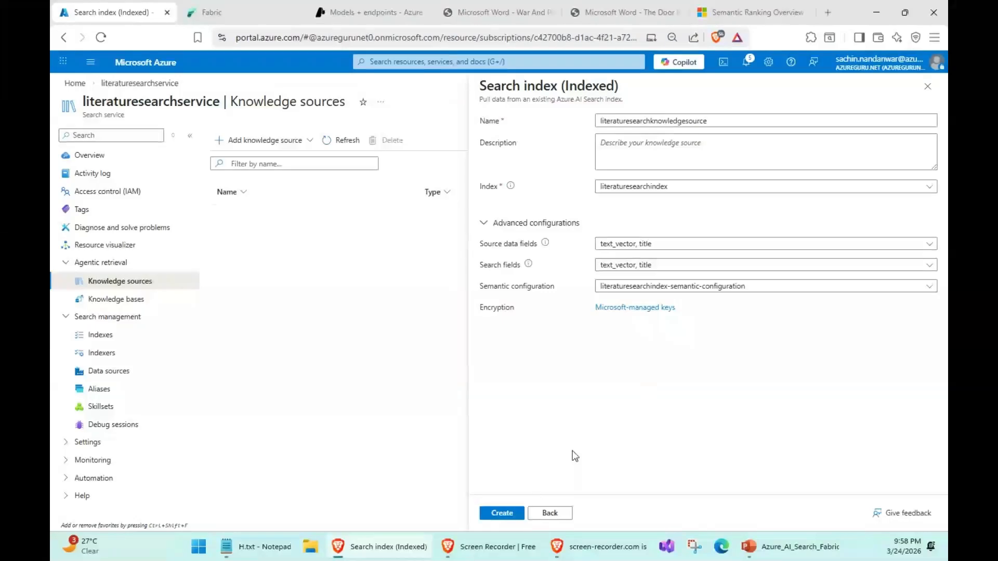
{"action": "left_click", "coordinate": [512, 513]}
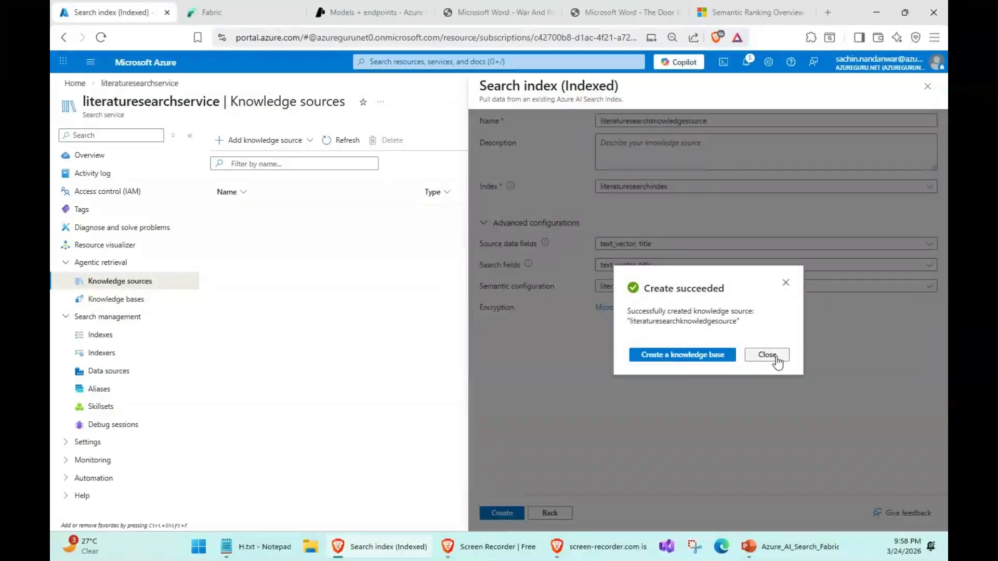
{"action": "left_click", "coordinate": [767, 355]}
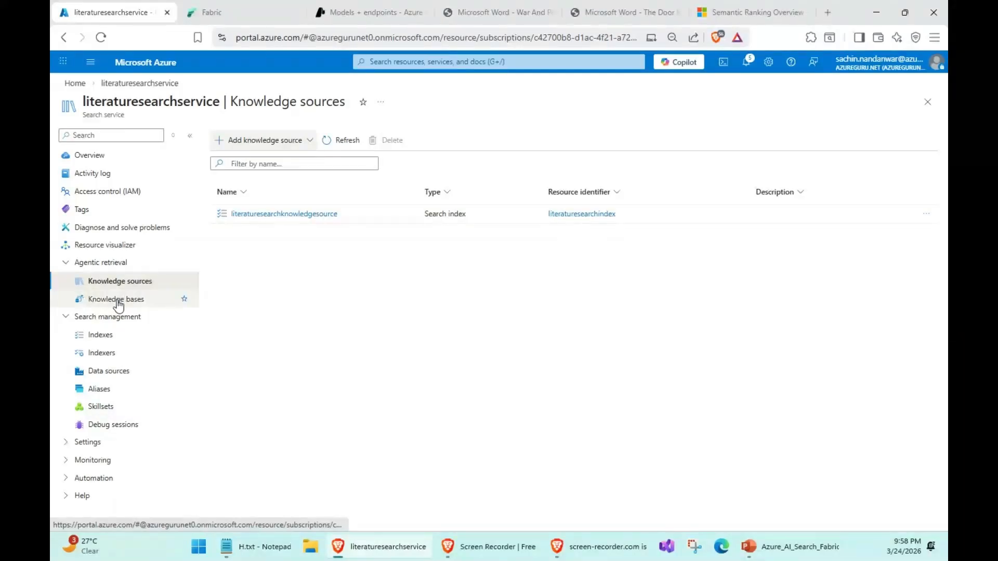
- Start a new knowledge base and add the existing literaturesearchknowledgesource to it
{"action": "left_click", "coordinate": [118, 301]}
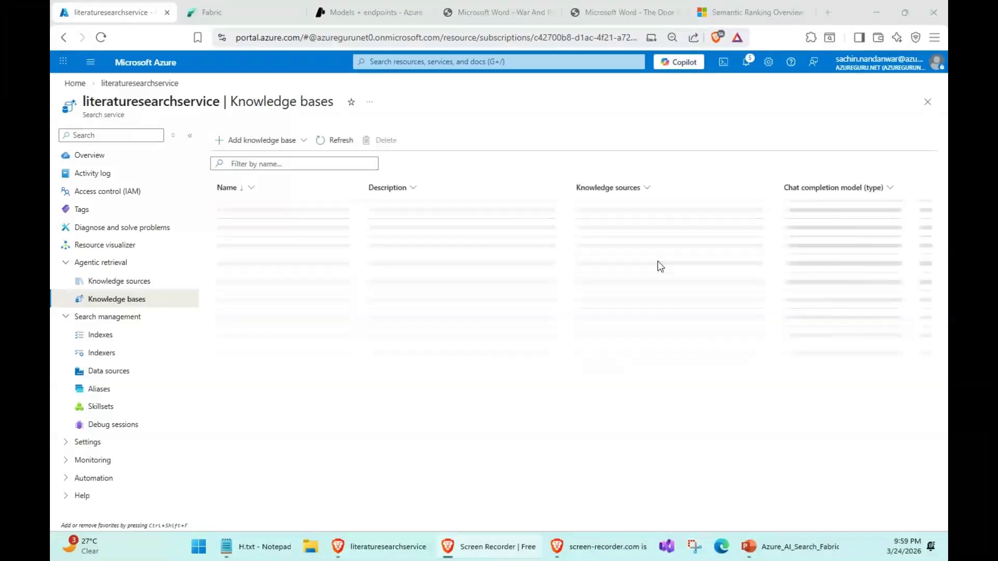
{"action": "left_click", "coordinate": [258, 141]}
{"action": "left_click", "coordinate": [256, 162]}
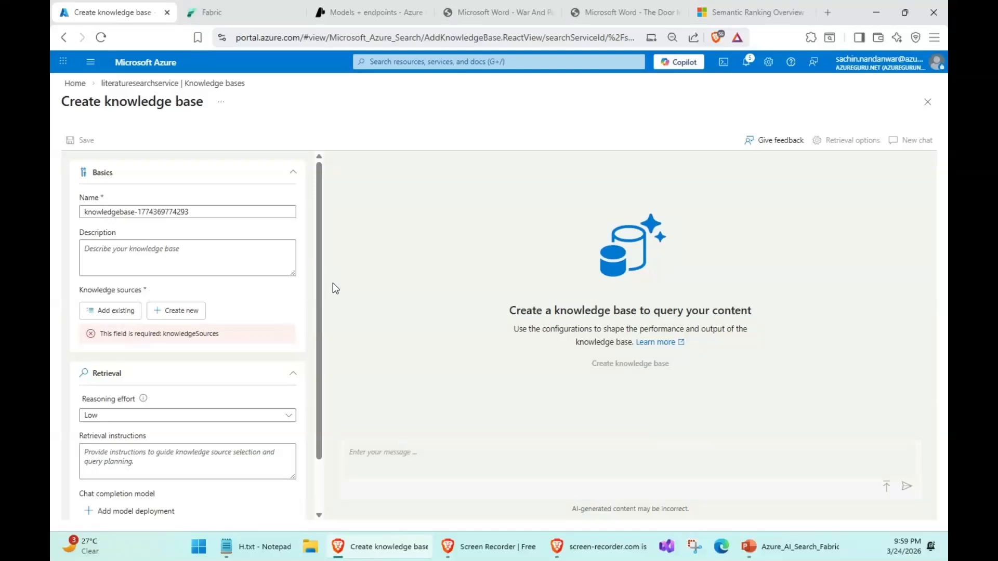
{"action": "left_click", "coordinate": [110, 311]}
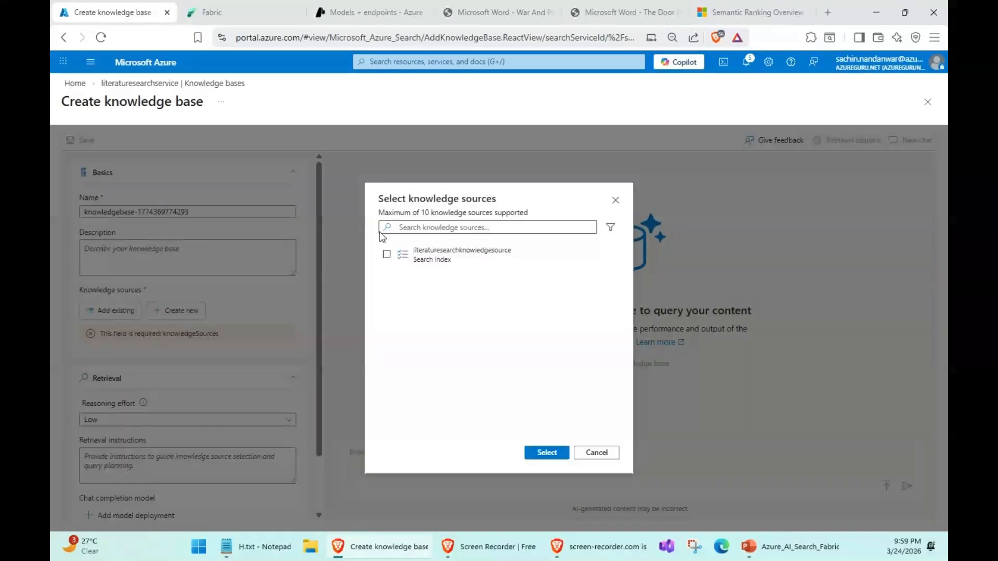
{"action": "left_click", "coordinate": [387, 255]}
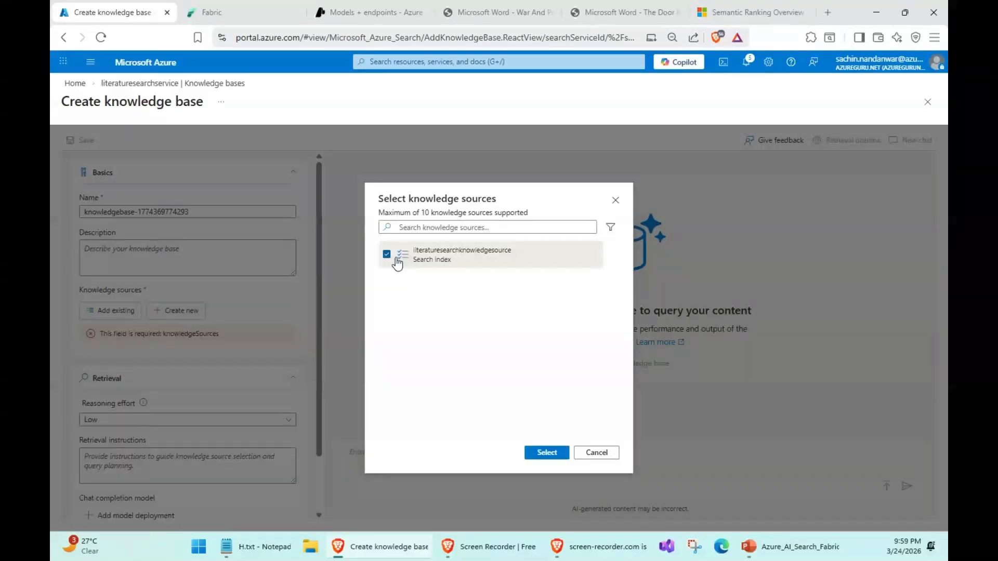
{"action": "left_click", "coordinate": [553, 457]}
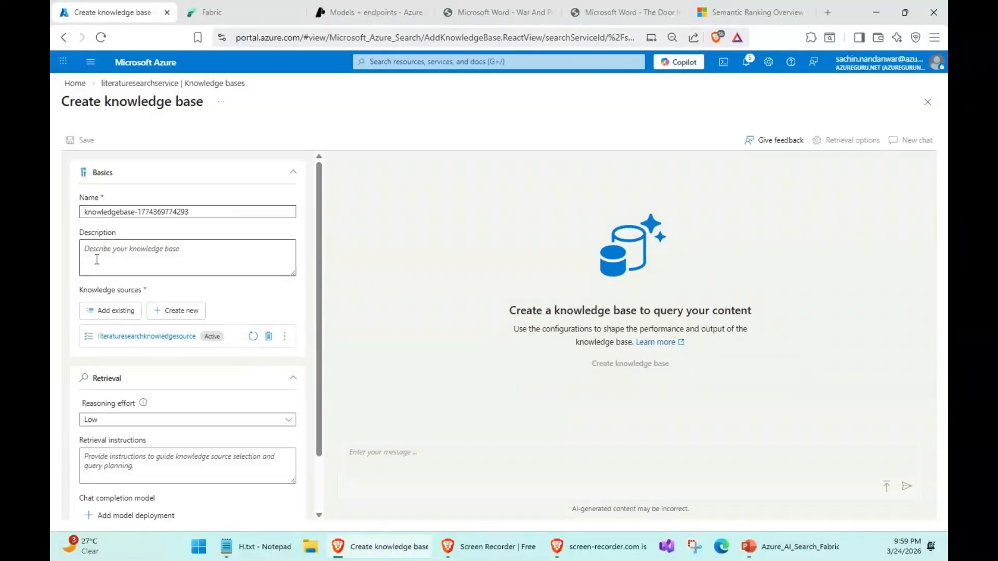
- Name the new knowledge base literatureknowledgebase
{"action": "type", "text": "literature"}
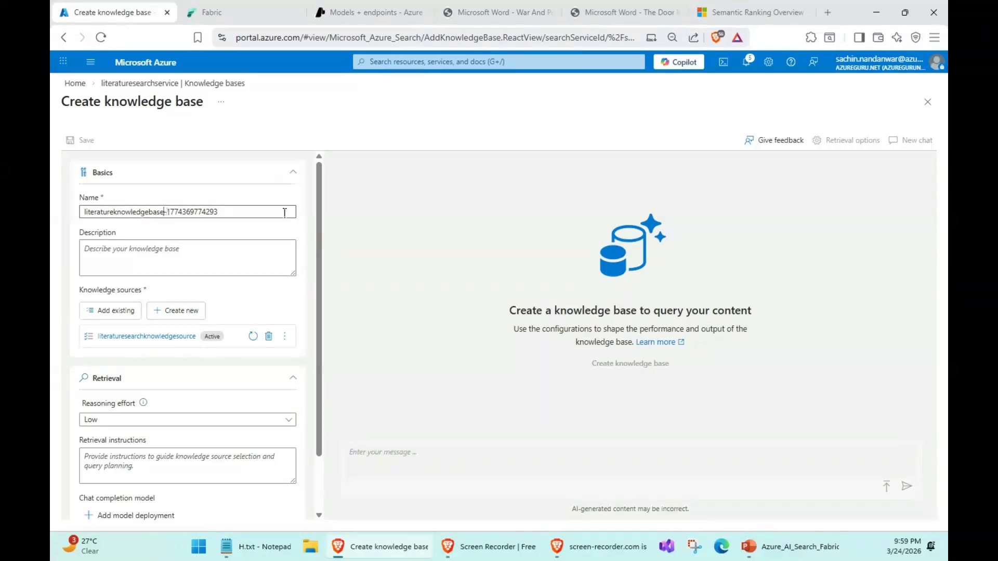
{"action": "key", "text": "shift+End"}
{"action": "key", "text": "Delete"}
{"action": "left_click", "coordinate": [430, 252]}
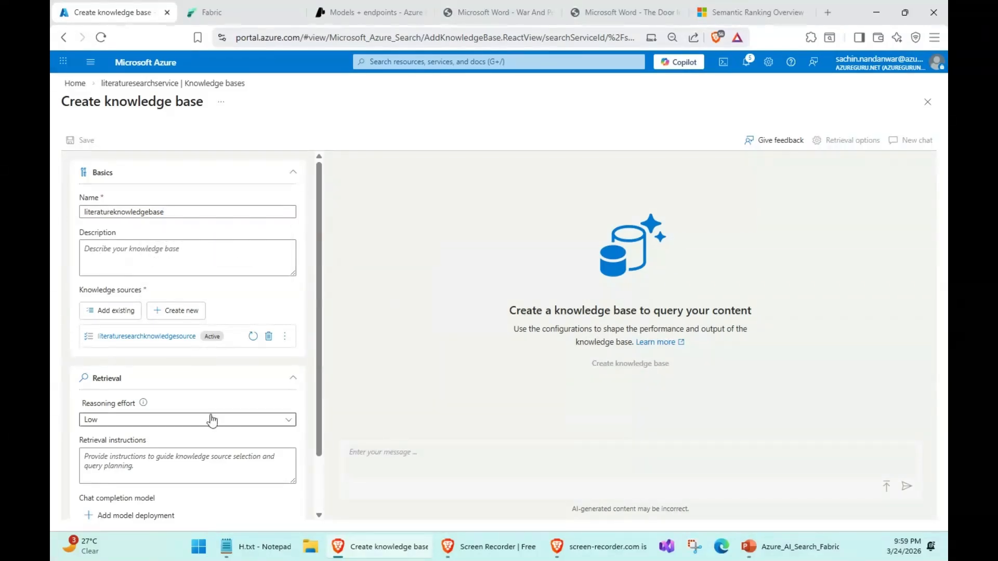
- Set the knowledge base's retrieval reasoning effort to Medium
{"action": "scroll", "coordinate": [189, 414], "scroll_direction": "down", "scroll_amount": 2}
{"action": "left_click", "coordinate": [187, 354]}
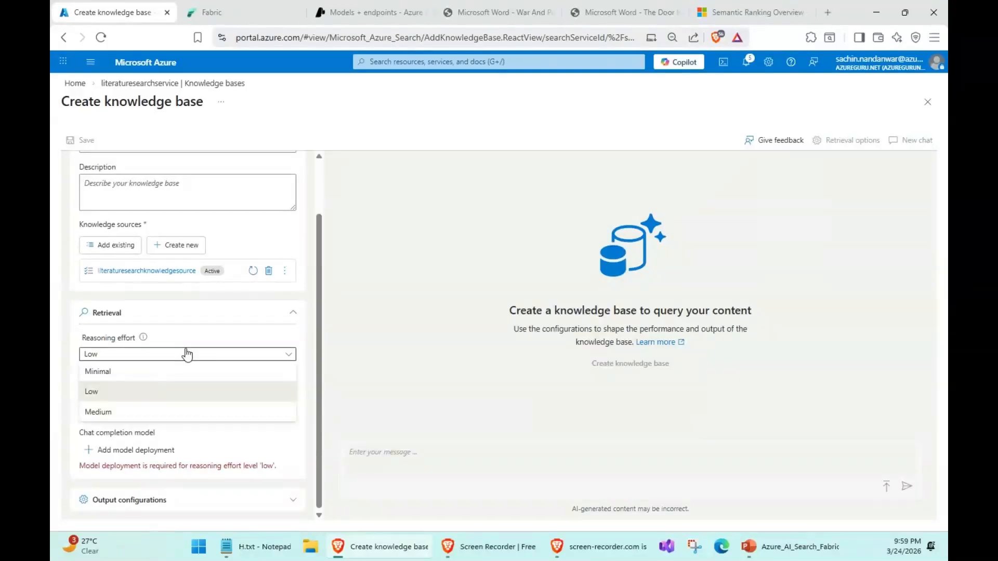
{"action": "left_click", "coordinate": [101, 411]}
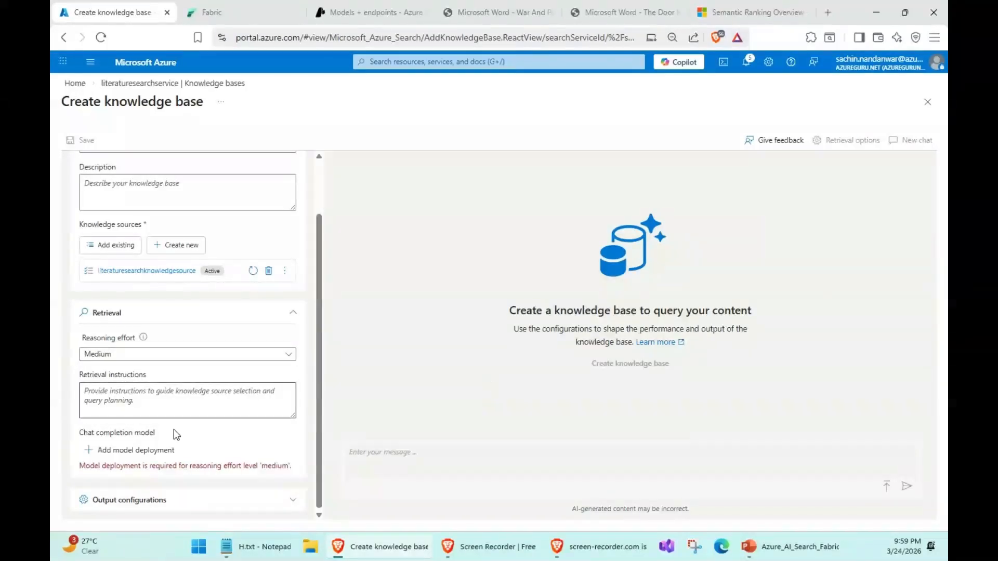
- Add a chat completion model from the Azure OpenAI service S-K with the gpt-4.1 deployment, checking it against the deployed models in Microsoft Foundry
{"action": "left_click", "coordinate": [141, 450]}
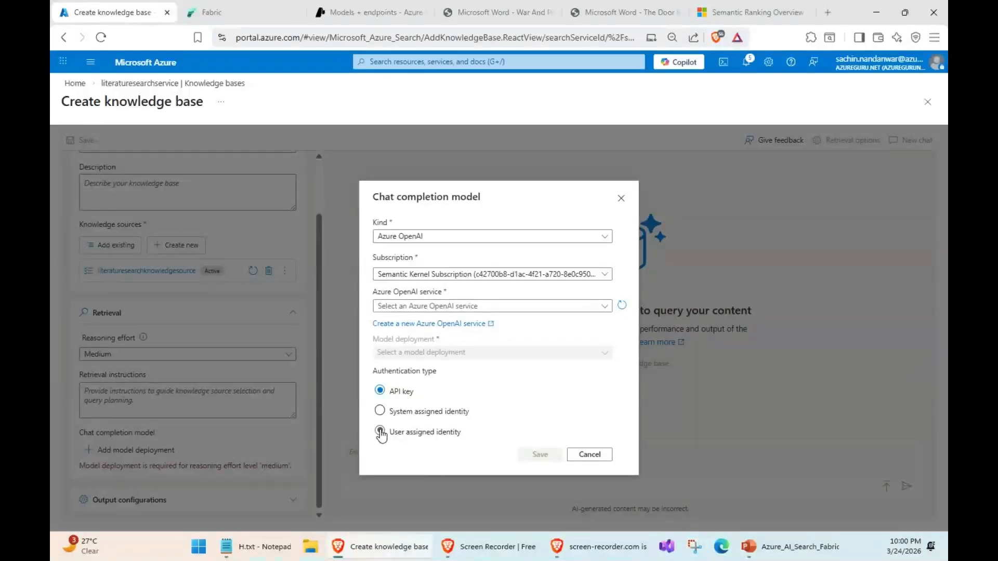
{"action": "left_click", "coordinate": [473, 305]}
{"action": "left_click", "coordinate": [405, 349]}
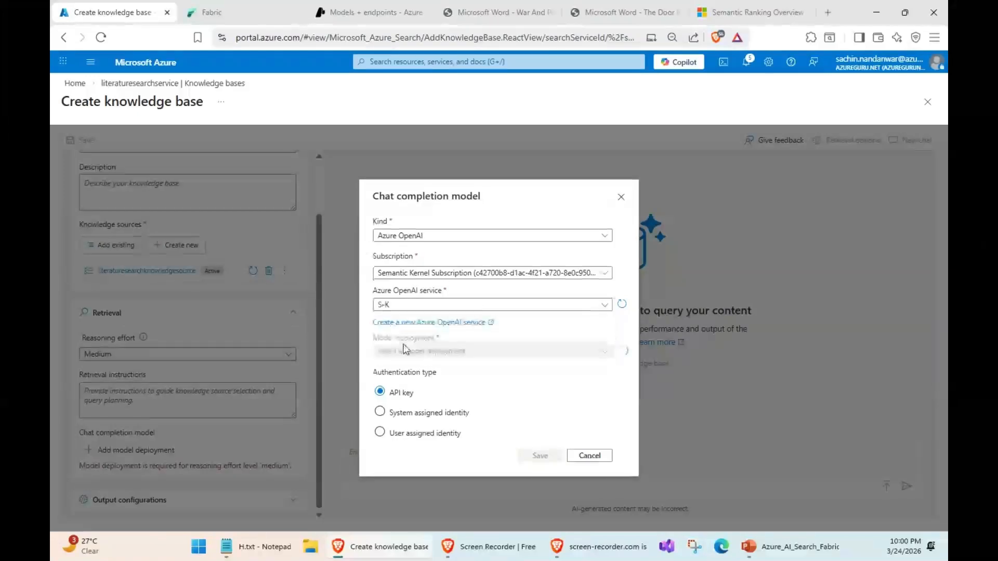
{"action": "left_click", "coordinate": [453, 356]}
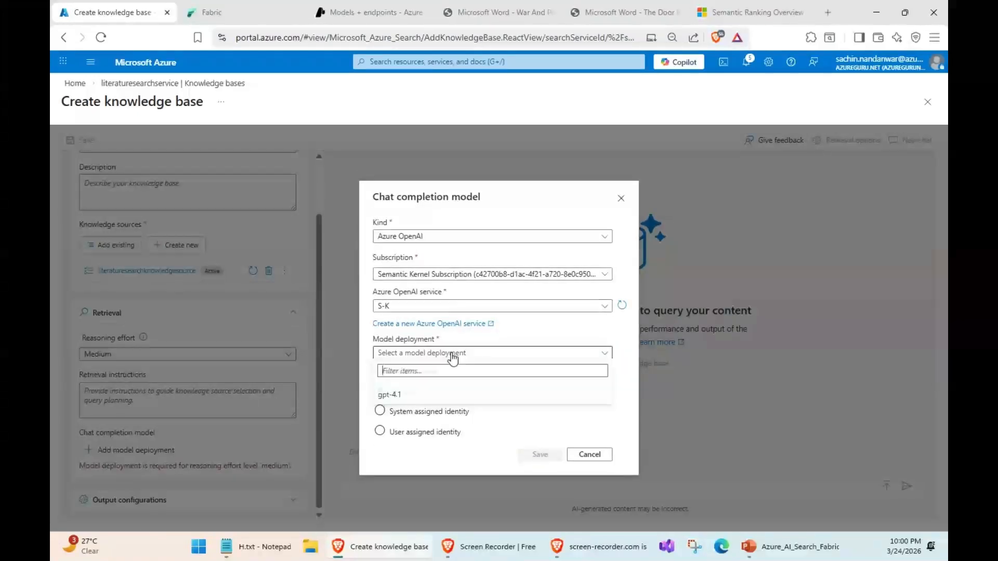
{"action": "left_click", "coordinate": [410, 398]}
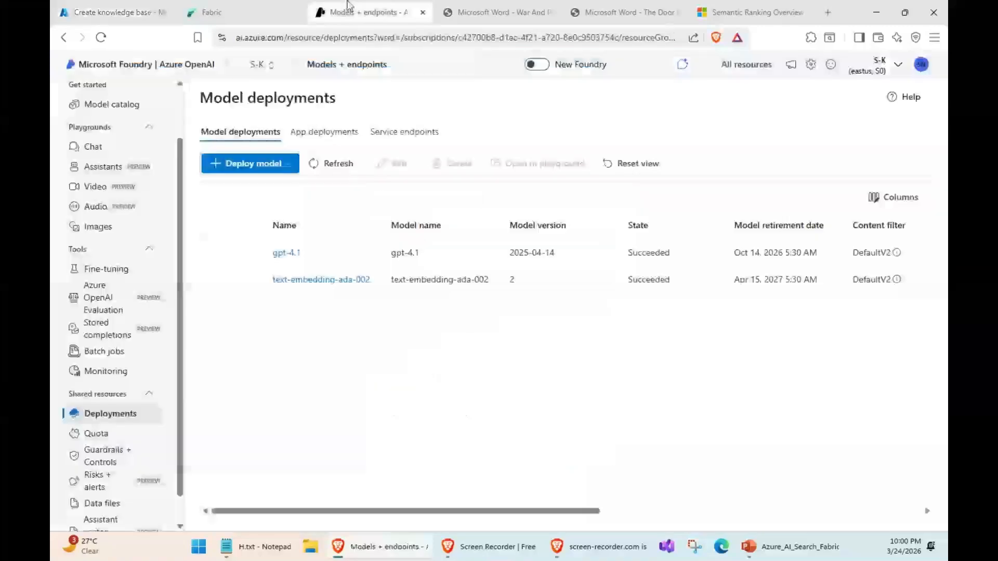
{"action": "left_click", "coordinate": [347, 10]}
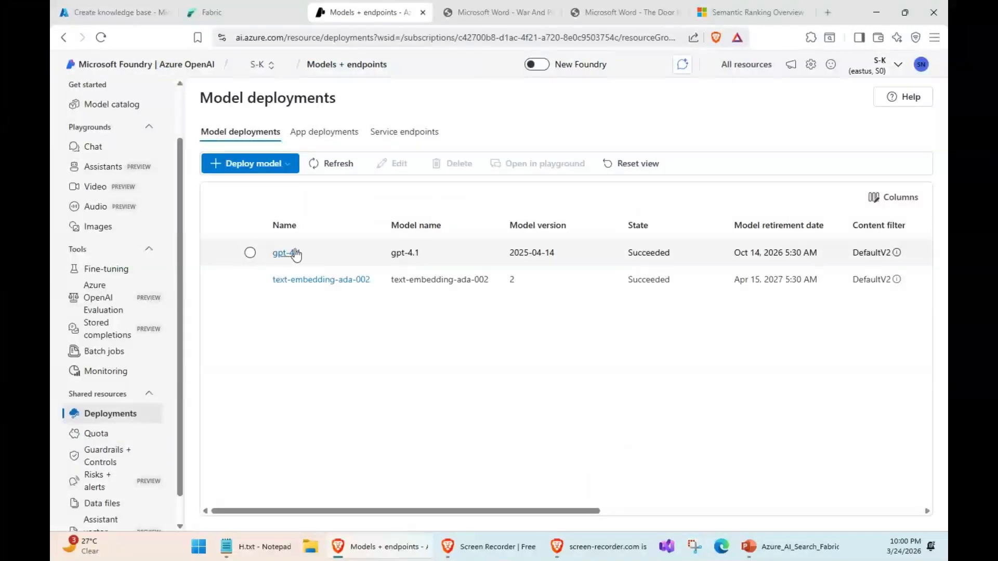
{"action": "left_click", "coordinate": [132, 11]}
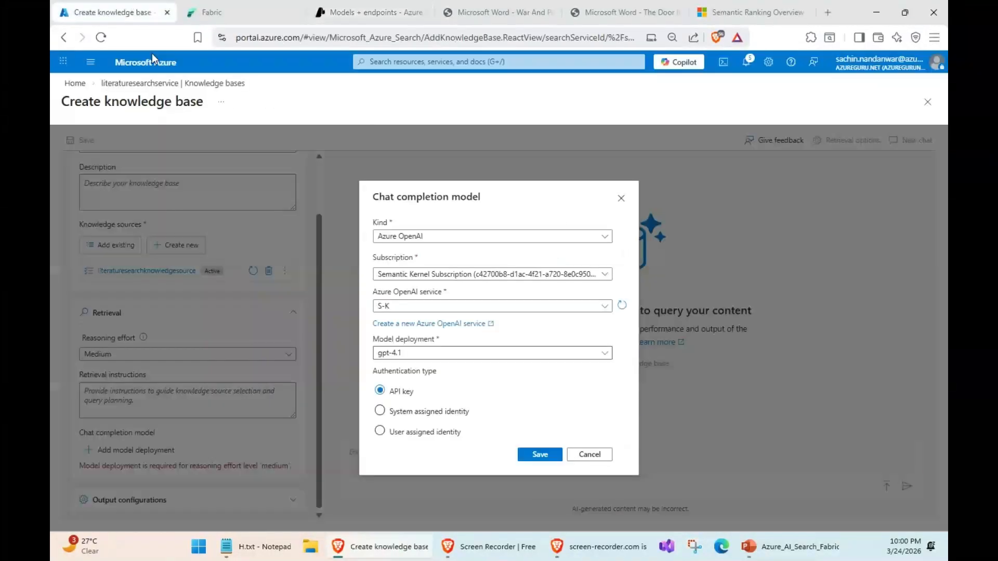
- Authenticate the chat completion model with the user-assigned identity Azure_AI_Search_Managed_Identity, and save both the model and the knowledge base
{"action": "left_click", "coordinate": [380, 431]}
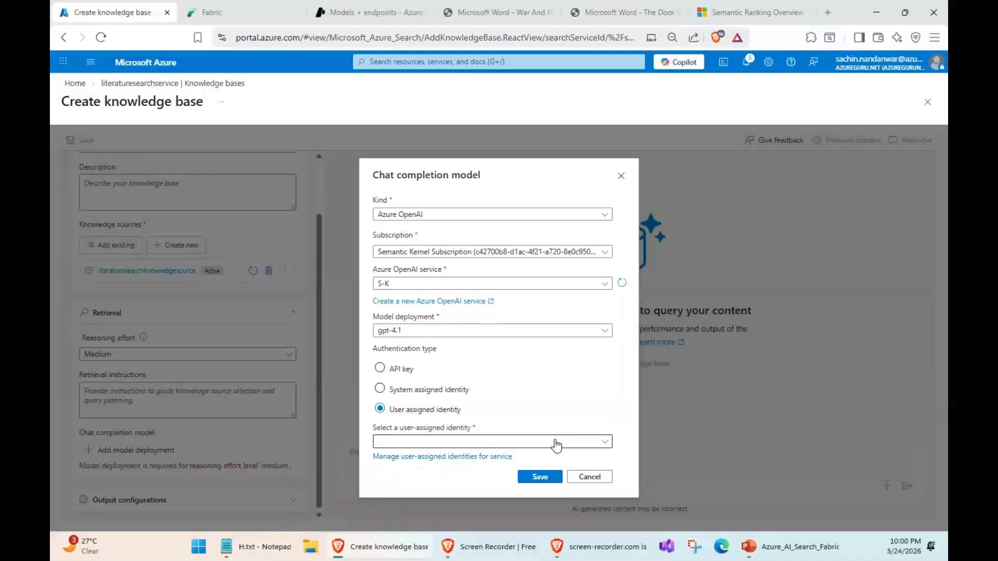
{"action": "left_click", "coordinate": [554, 442]}
{"action": "left_click", "coordinate": [497, 458]}
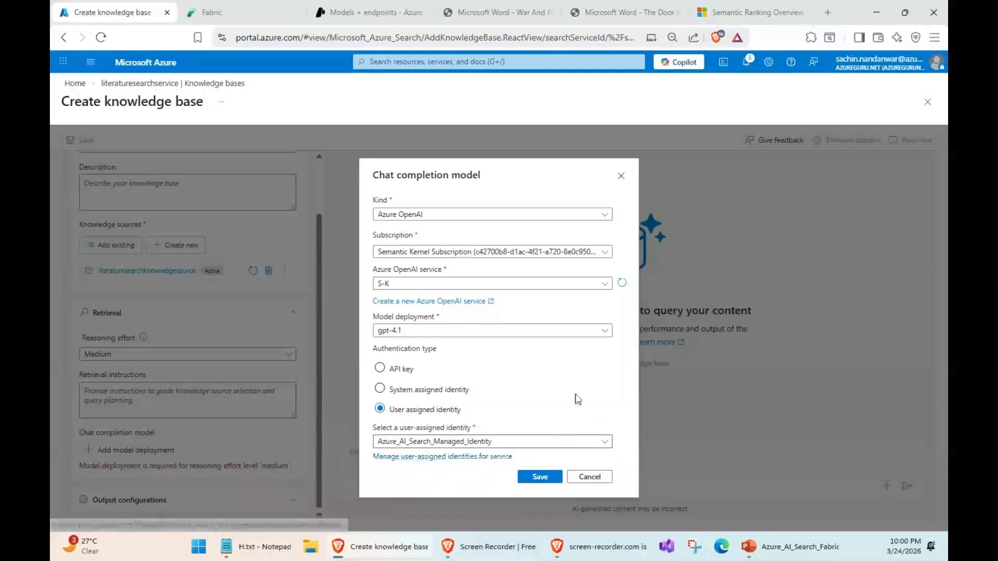
{"action": "left_click", "coordinate": [541, 477]}
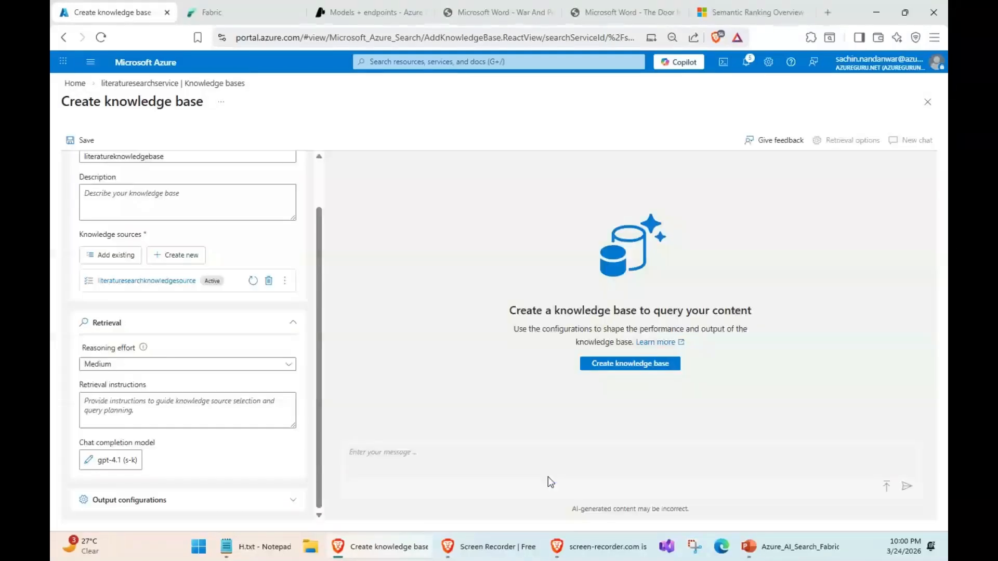
{"action": "scroll", "coordinate": [227, 388], "scroll_direction": "up", "scroll_amount": 2}
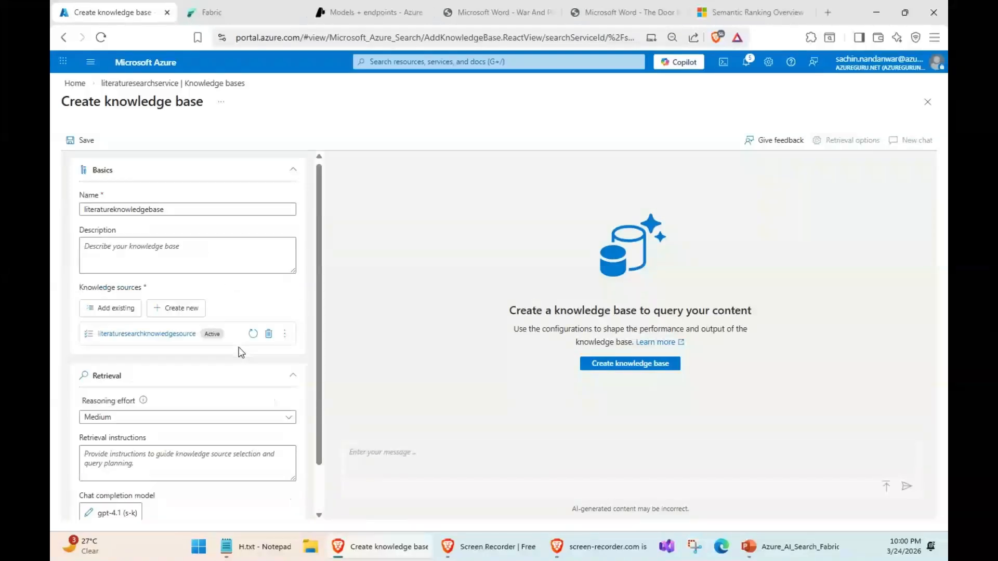
{"action": "left_click", "coordinate": [69, 140]}
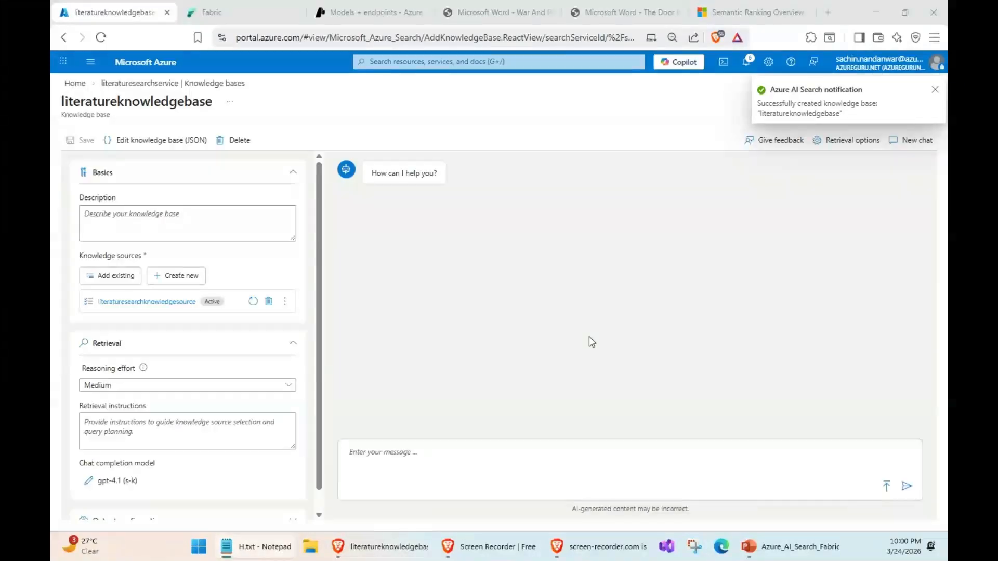
- Ask the knowledge base chat "who is Prince Andrew ?" as a test question on War And Peace
{"action": "left_click", "coordinate": [403, 456]}
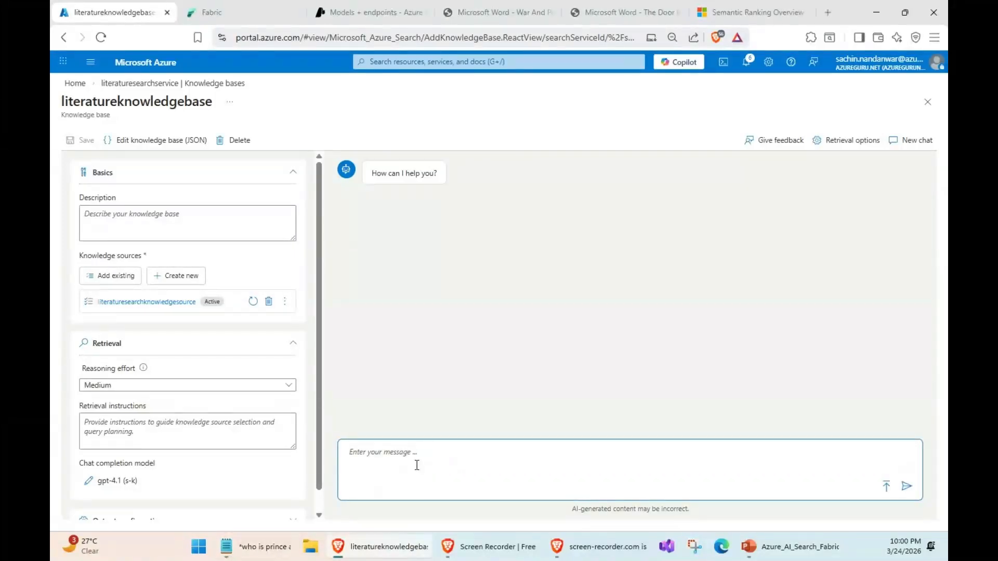
{"action": "left_click", "coordinate": [488, 12]}
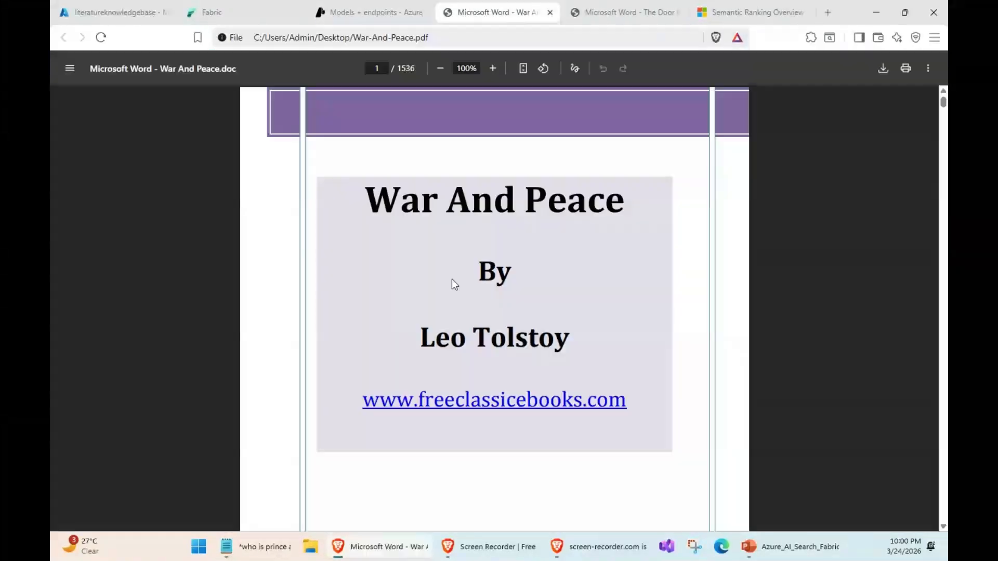
{"action": "left_click", "coordinate": [97, 6]}
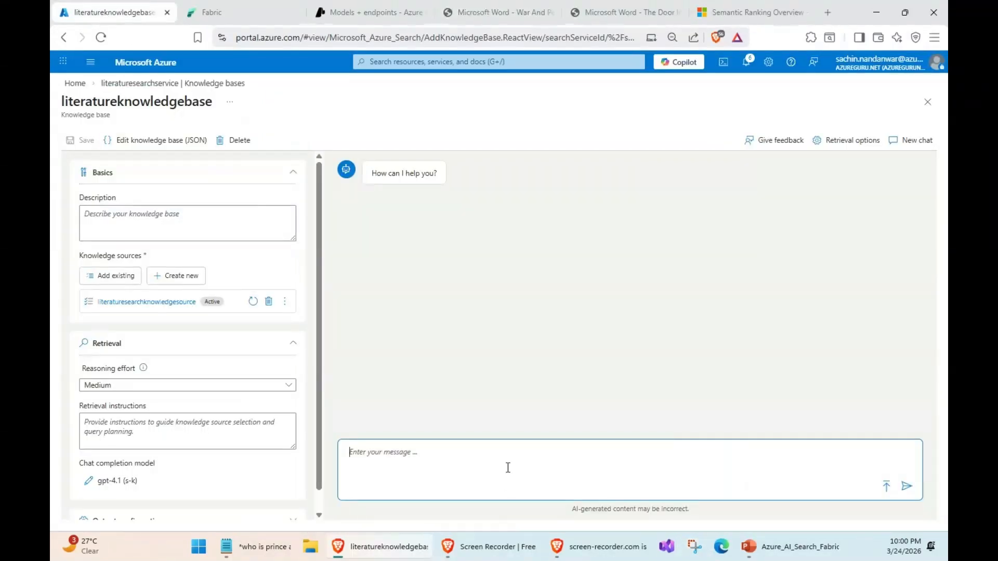
{"action": "type", "text": "who is Prince Andrew ?"}
{"action": "key", "text": "Return"}
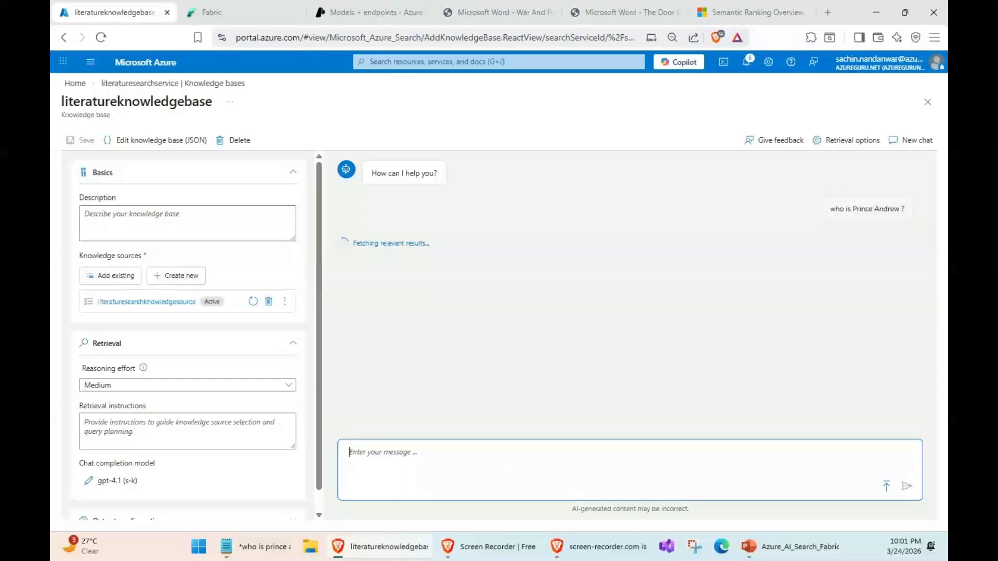
{"action": "left_click", "coordinate": [445, 330]}
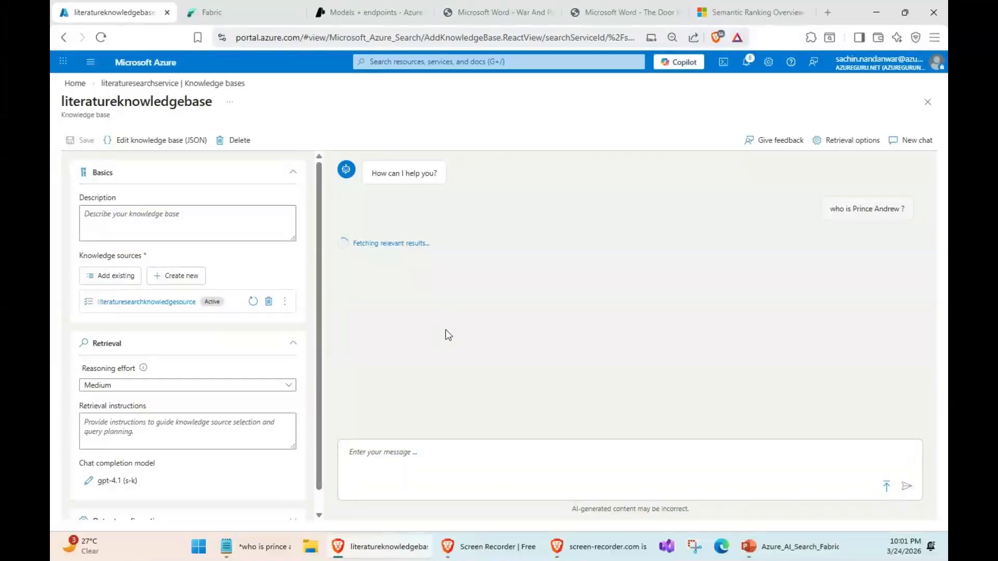
{"action": "left_click", "coordinate": [506, 11]}
{"action": "left_click", "coordinate": [106, 10]}
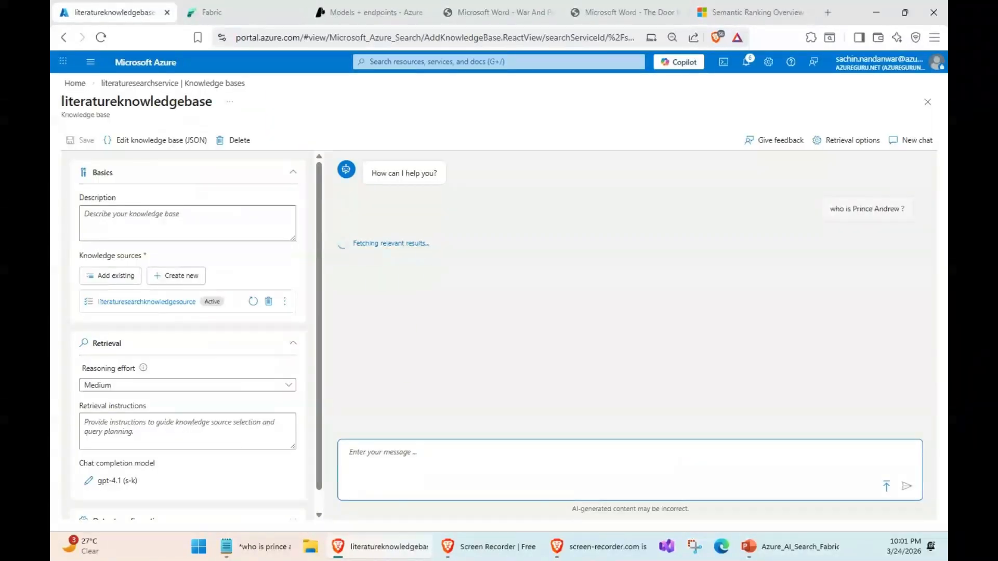
{"action": "left_click", "coordinate": [600, 547]}
{"action": "left_click", "coordinate": [491, 547]}
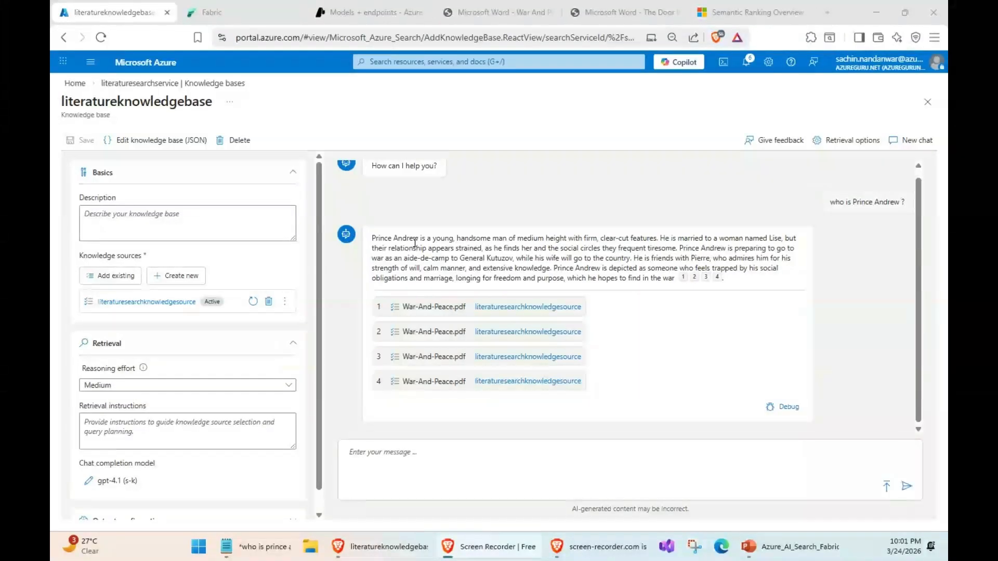
- Read the answer about Prince Andrew and ask the knowledge base "who is Rostov ?"
{"action": "left_click_drag", "start_coordinate": [402, 238], "coordinate": [640, 255]}
{"action": "left_click", "coordinate": [641, 256]}
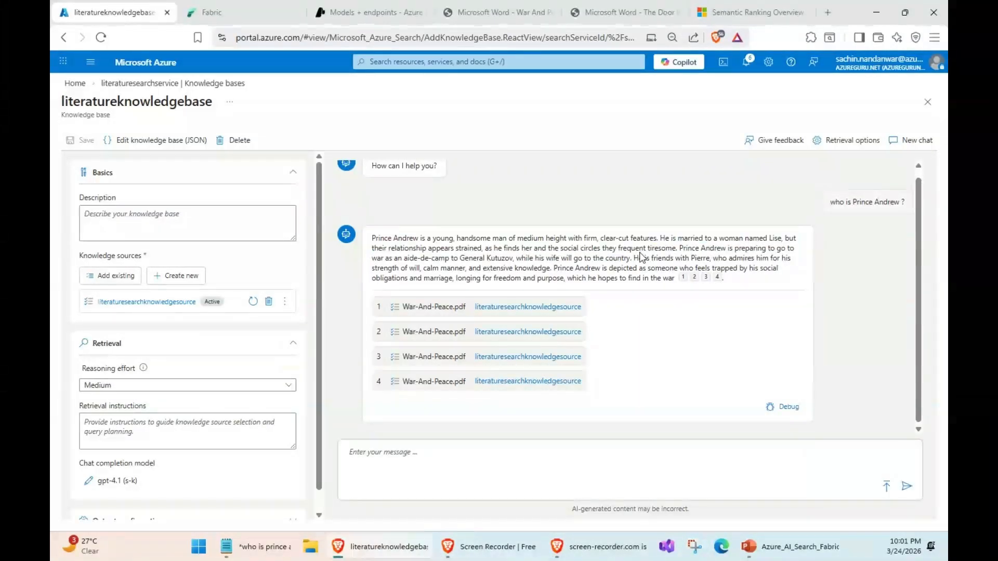
{"action": "left_click", "coordinate": [513, 462]}
{"action": "type", "text": "who is"}
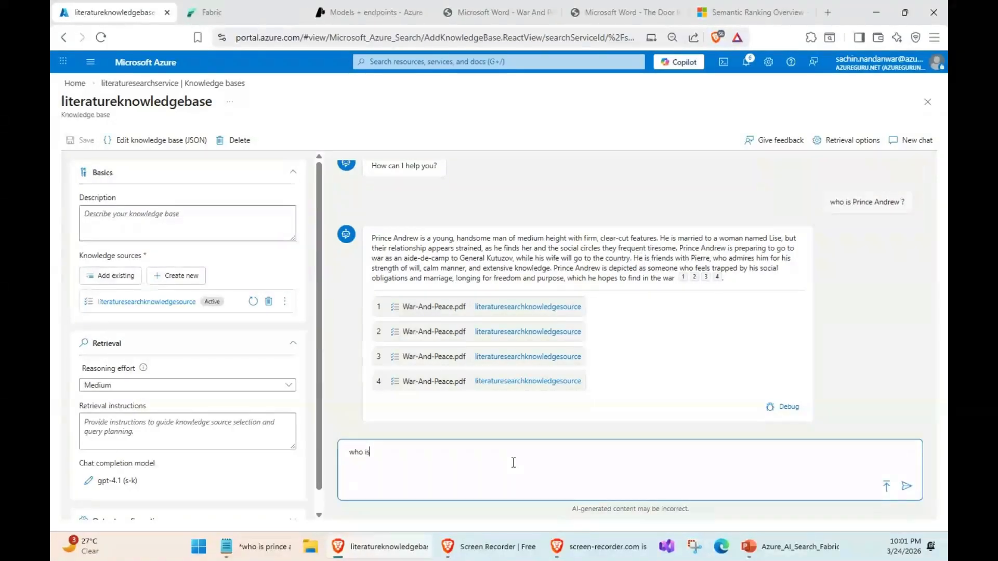
{"action": "type", "text": " Rostov ?"}
{"action": "key", "text": "Return"}
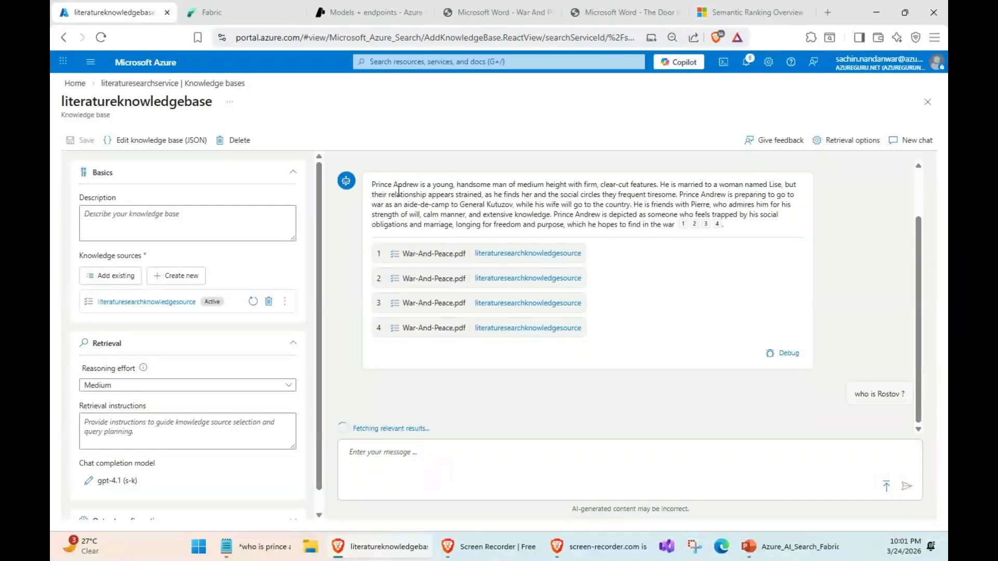
- Read the answer about Rostov and ask the knowledge base "What the role of French ?"
{"action": "left_click_drag", "start_coordinate": [372, 184], "coordinate": [677, 196]}
{"action": "left_click", "coordinate": [677, 196]}
{"action": "left_click", "coordinate": [392, 464]}
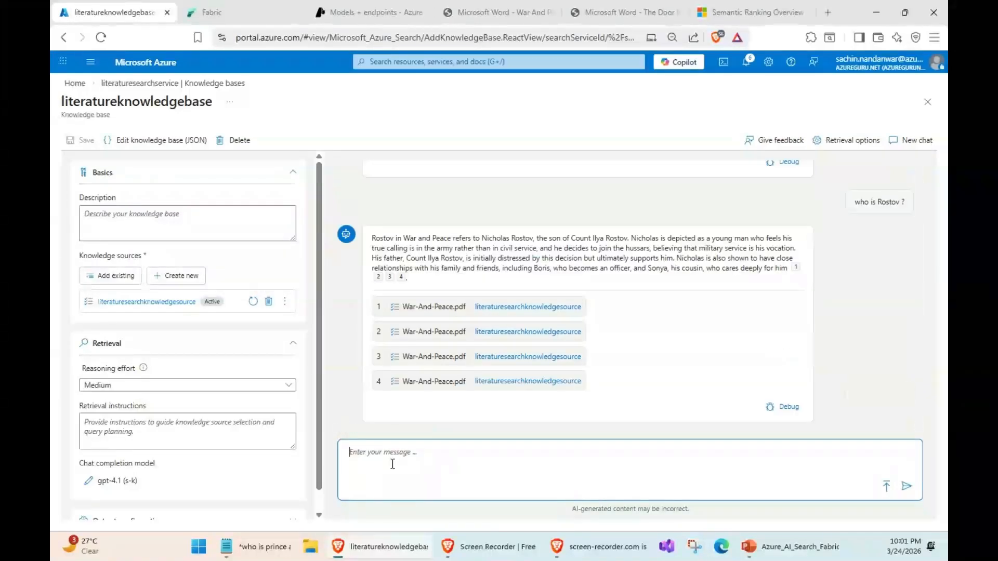
{"action": "left_click_drag", "start_coordinate": [372, 238], "coordinate": [599, 268]}
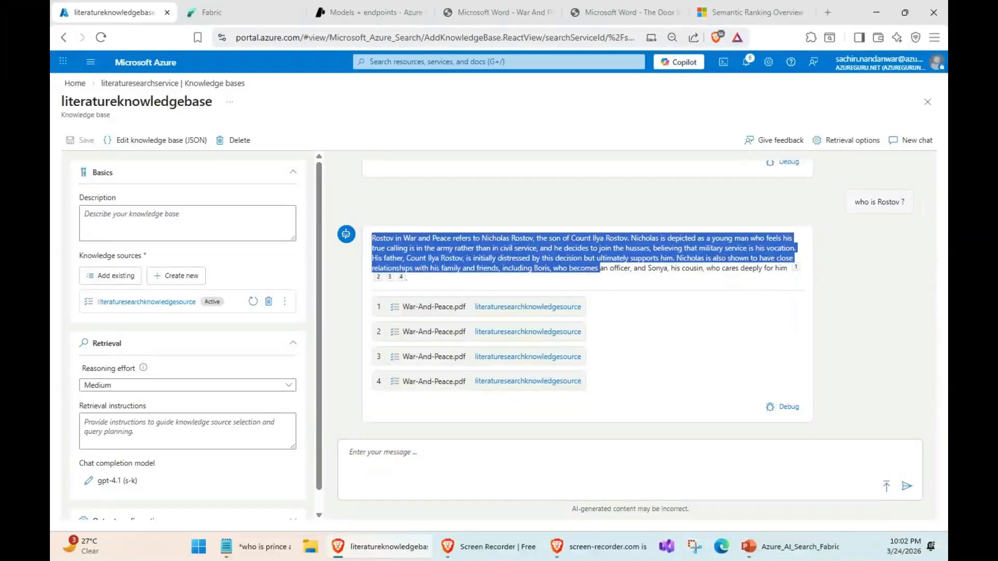
{"action": "left_click", "coordinate": [499, 471]}
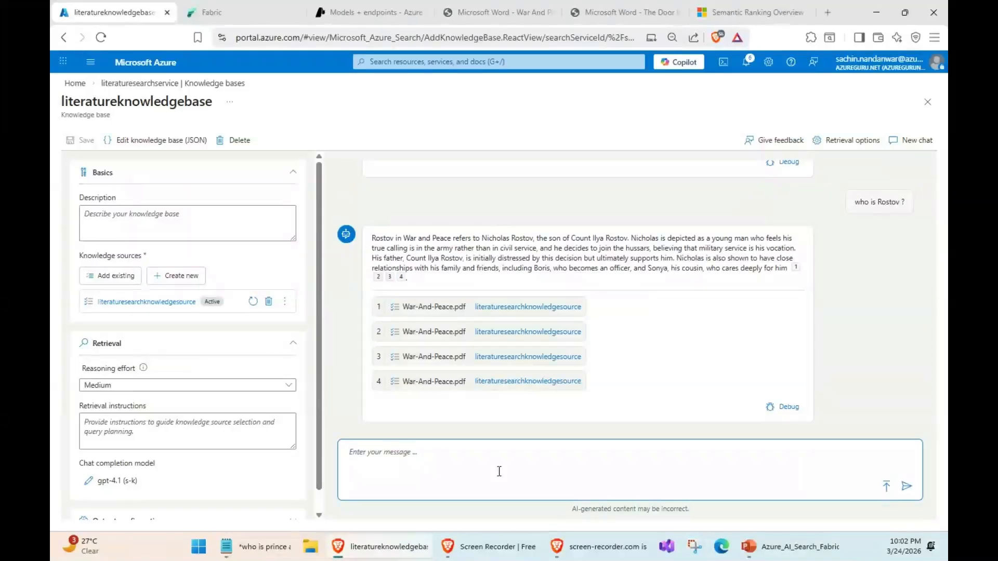
{"action": "type", "text": "What the role of French ?"}
{"action": "key", "text": "Return"}
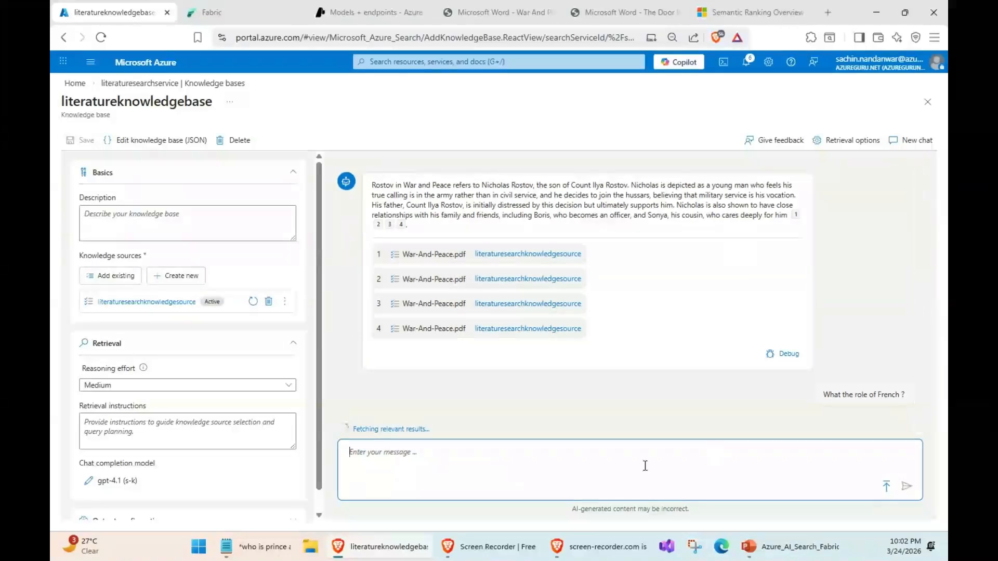
{"action": "type", "text": "What w"}
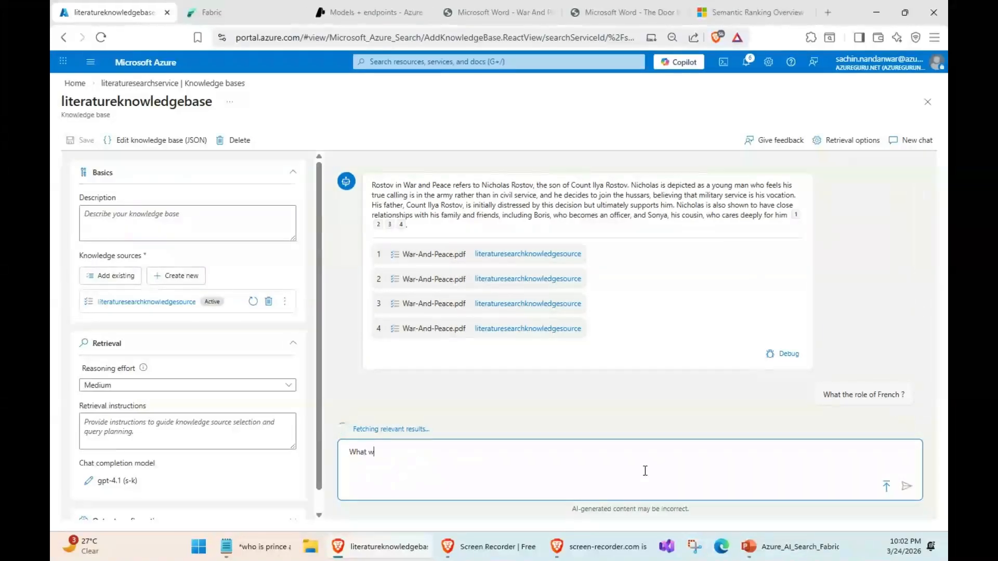
{"action": "type", "text": "as the role "}
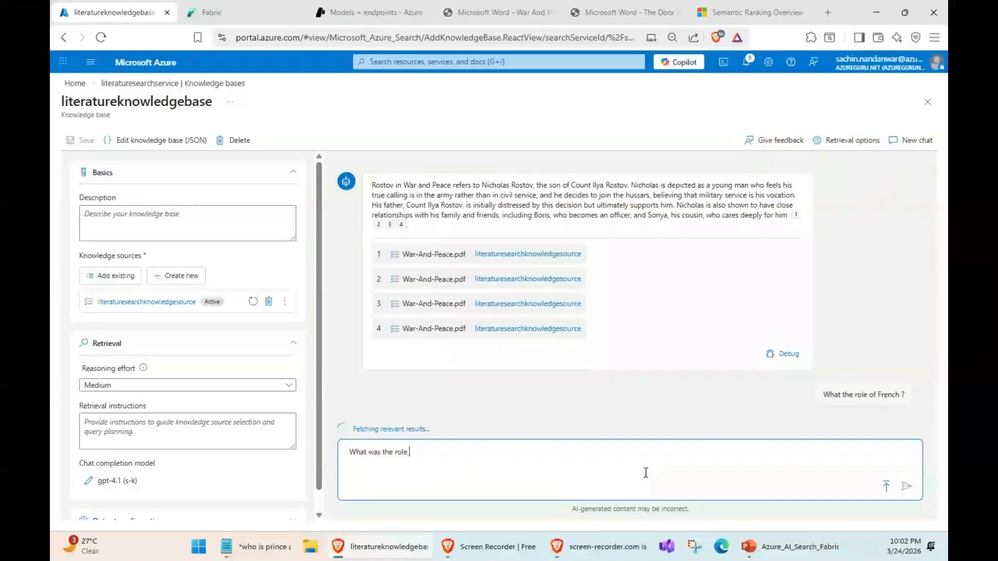
{"action": "type", "text": "of French ?"}
{"action": "key", "text": "ctrl+a"}
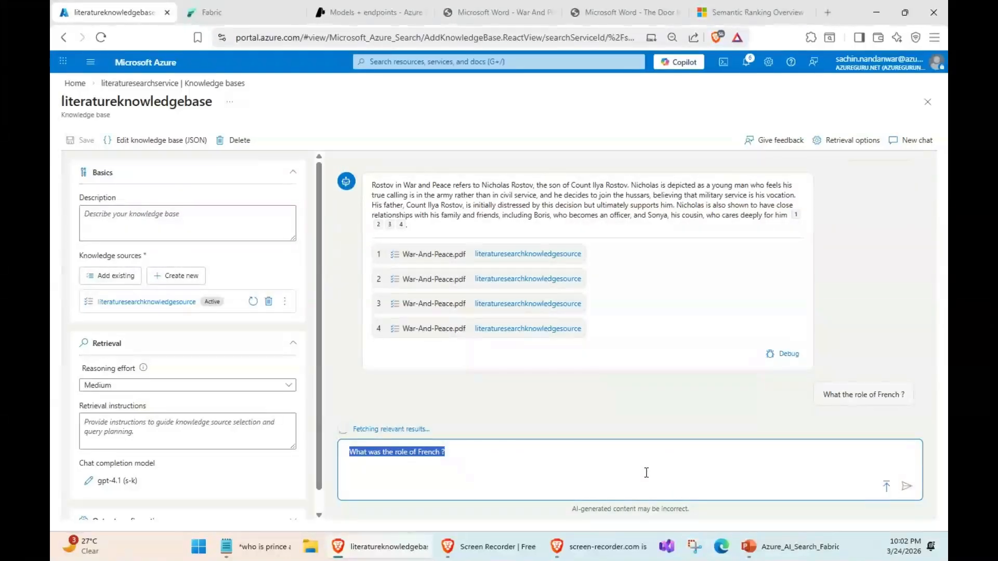
{"action": "left_click_drag", "start_coordinate": [646, 472], "coordinate": [367, 449]}
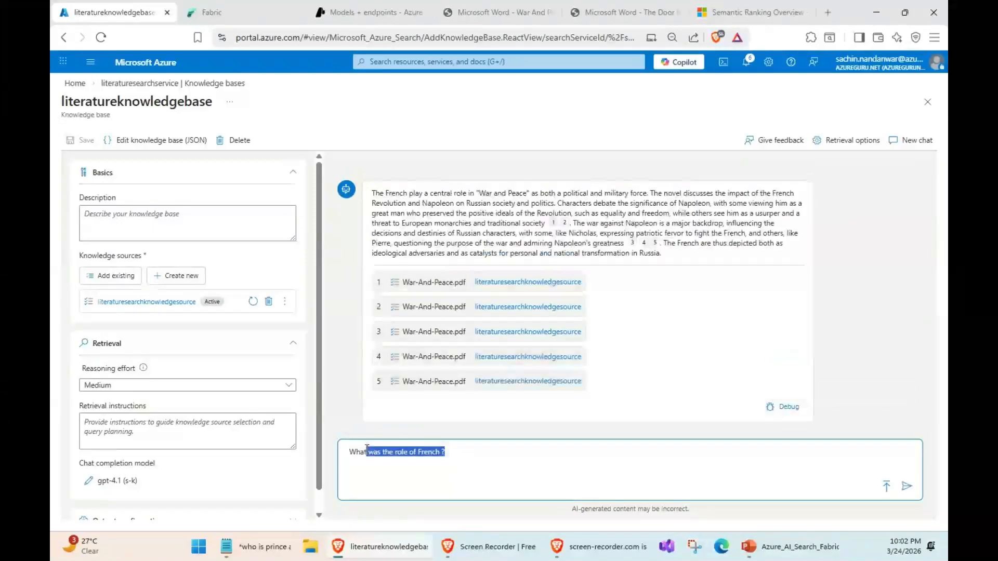
{"action": "key", "text": "BackSpace"}
{"action": "key", "text": "BackSpace"}
{"action": "key", "text": "BackSpace"}
{"action": "key", "text": "BackSpace"}
{"action": "key", "text": "BackSpace"}
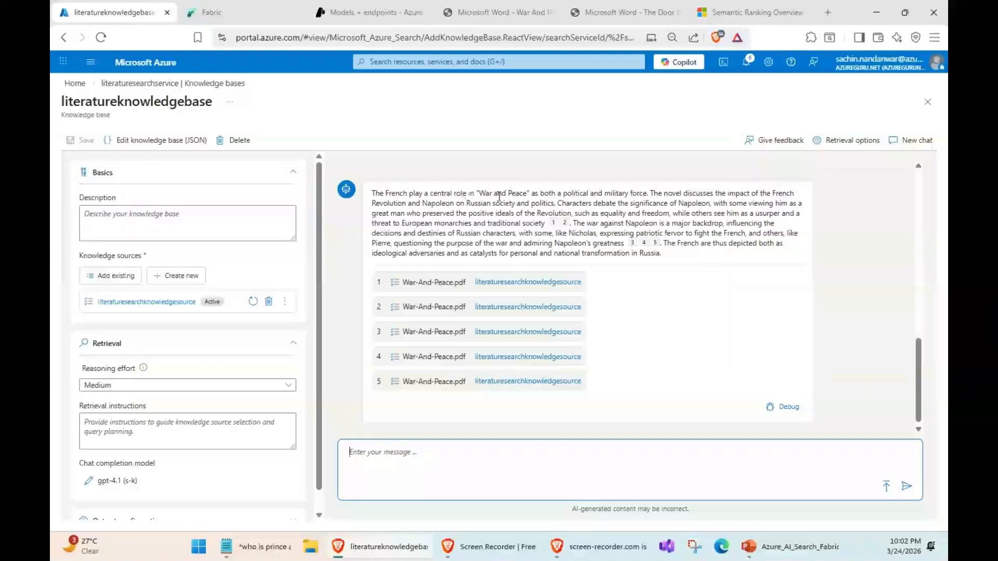
- Read the answer about the French and check the title of The-Door-In-The-Wall-And-Other-Stories.pdf for further questions
{"action": "left_click_drag", "start_coordinate": [595, 198], "coordinate": [651, 229]}
{"action": "left_click", "coordinate": [651, 229]}
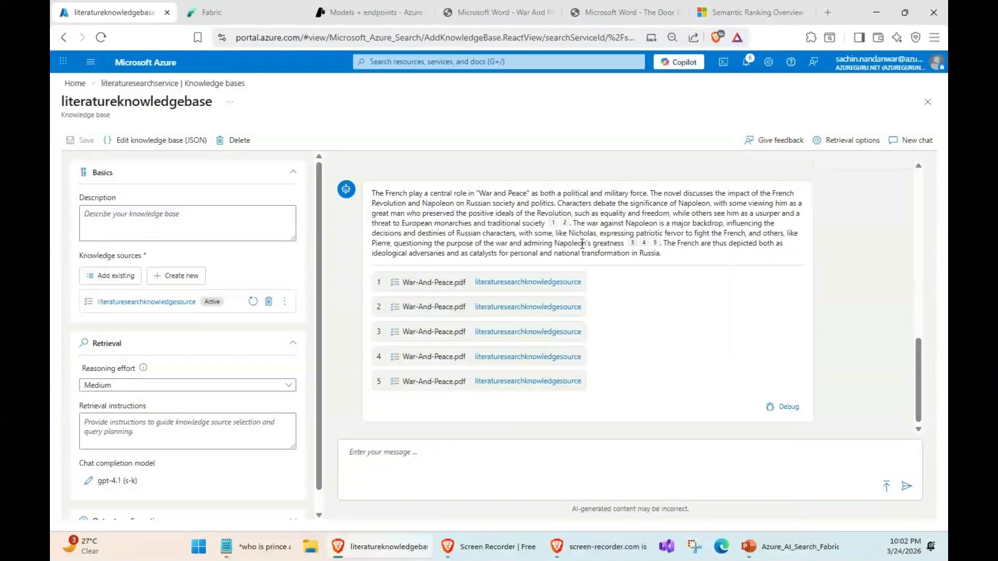
{"action": "left_click", "coordinate": [615, 12]}
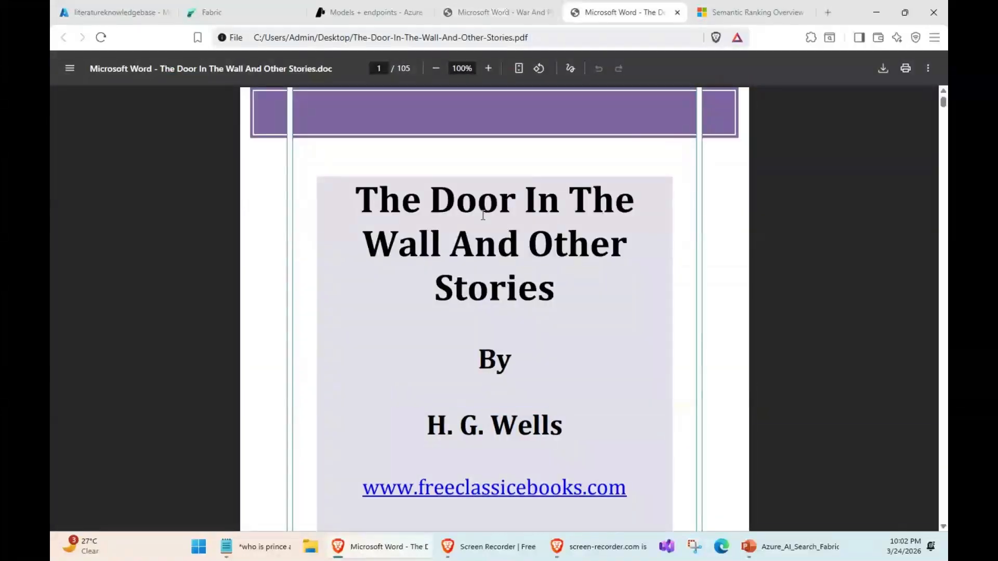
{"action": "left_click_drag", "start_coordinate": [358, 191], "coordinate": [559, 292]}
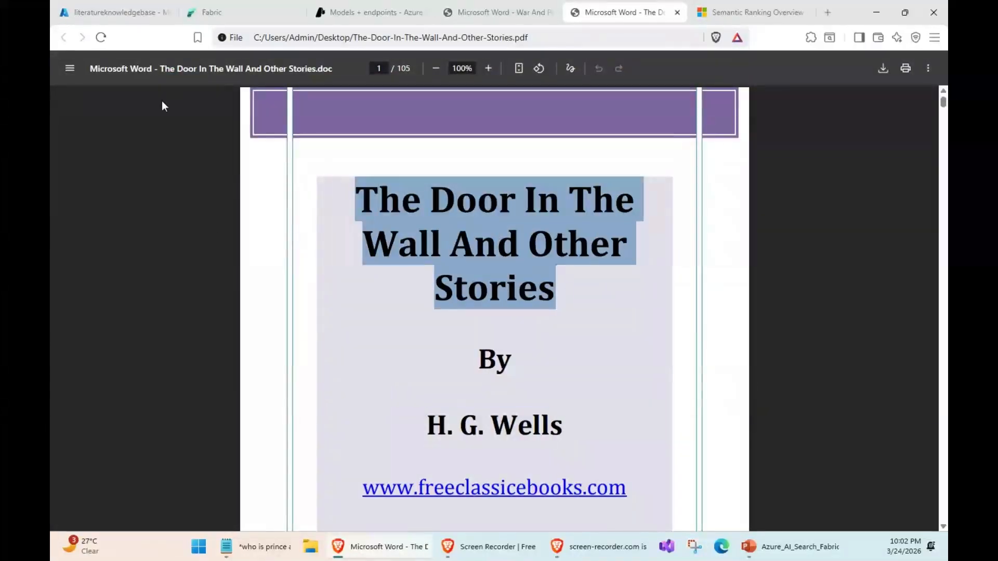
- Return to the knowledge base chat and ask "Can you summarize the door in the wall and other stories ?"
{"action": "left_click", "coordinate": [104, 13]}
{"action": "left_click", "coordinate": [395, 475]}
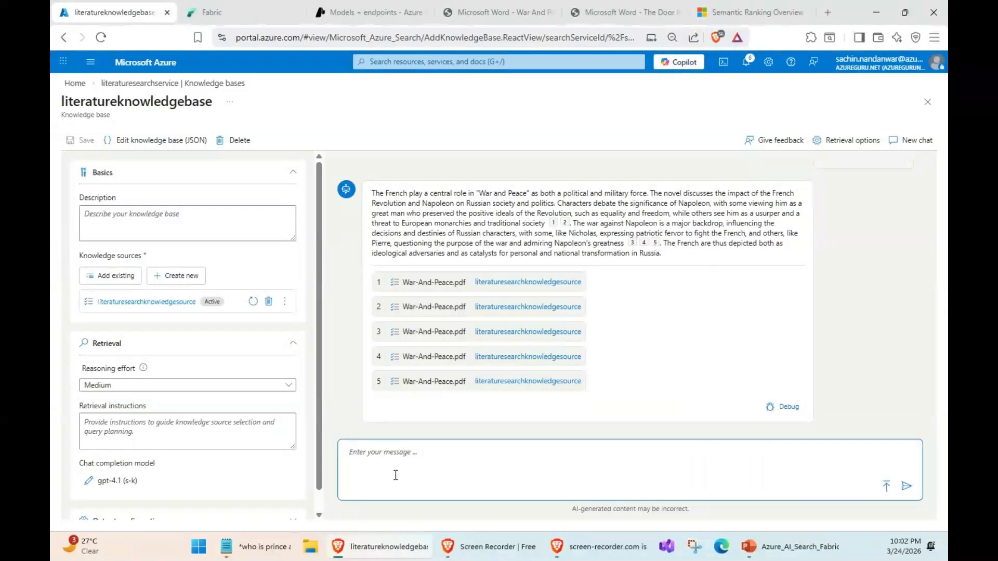
{"action": "type", "text": "Can you"}
{"action": "key", "text": "BackSpace"}
{"action": "type", "text": "summarize the door in the"}
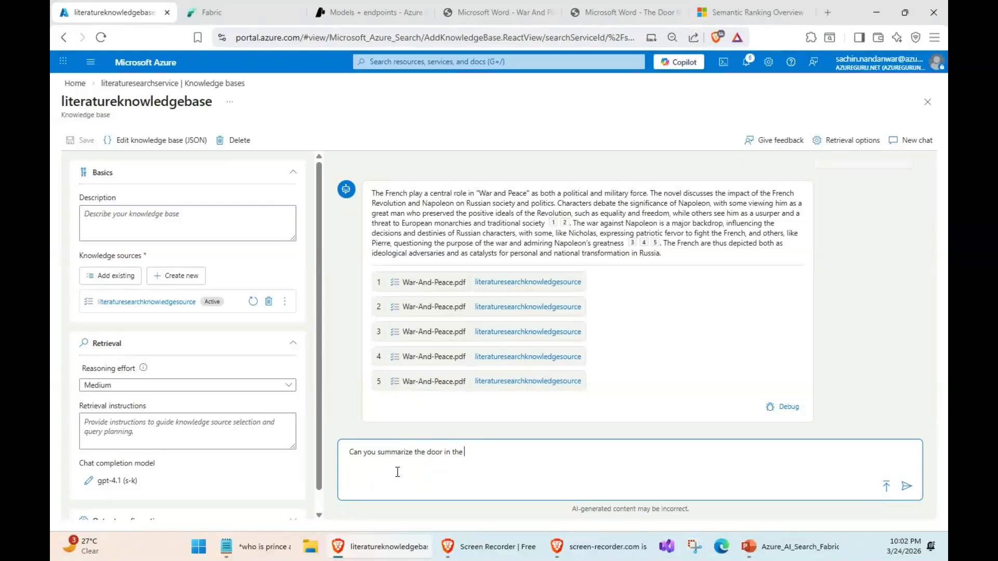
{"action": "type", "text": " wall and other stories ?"}
{"action": "key", "text": "Return"}
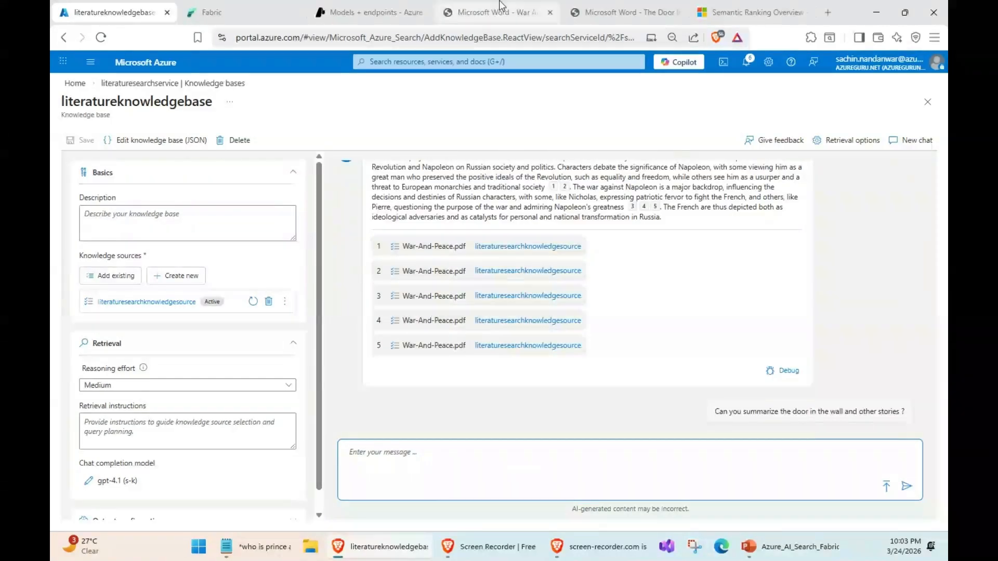
- Check the title page of The-Door-In-The-Wall-And-Other-Stories.pdf and read the chat's summary of the book
{"action": "left_click", "coordinate": [621, 12]}
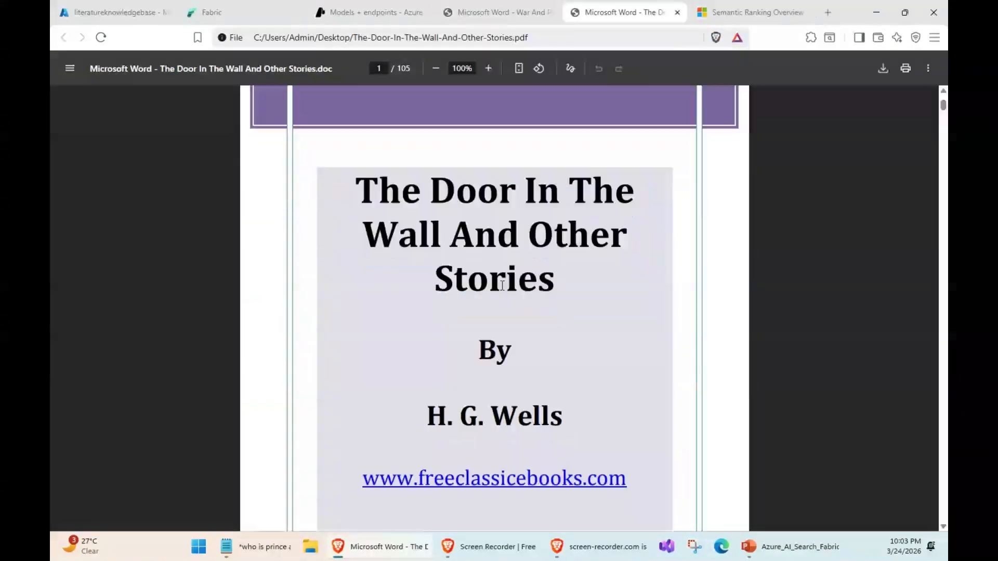
{"action": "scroll", "coordinate": [502, 285], "scroll_direction": "down", "scroll_amount": 10}
{"action": "scroll", "coordinate": [502, 285], "scroll_direction": "up", "scroll_amount": 10}
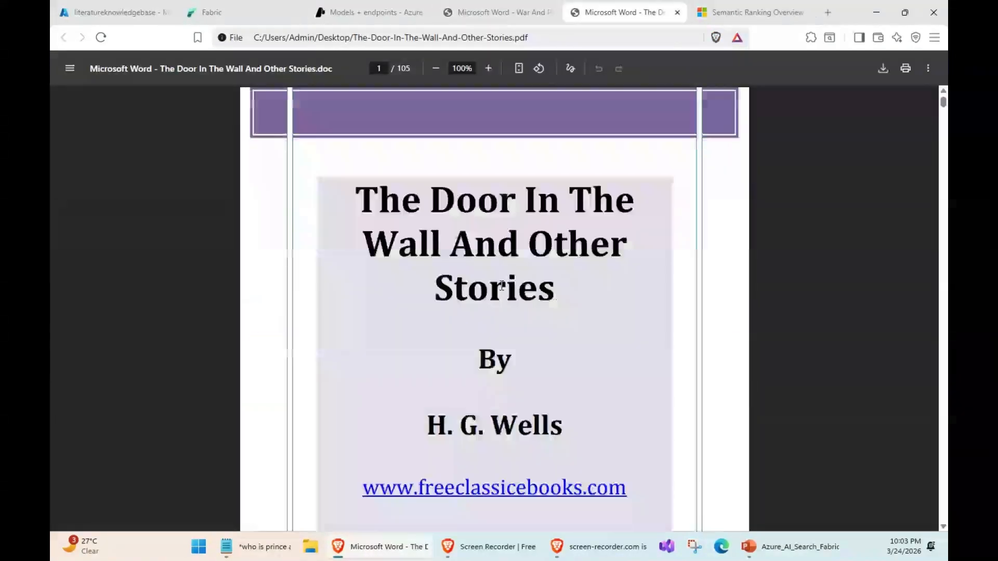
{"action": "left_click", "coordinate": [70, 9]}
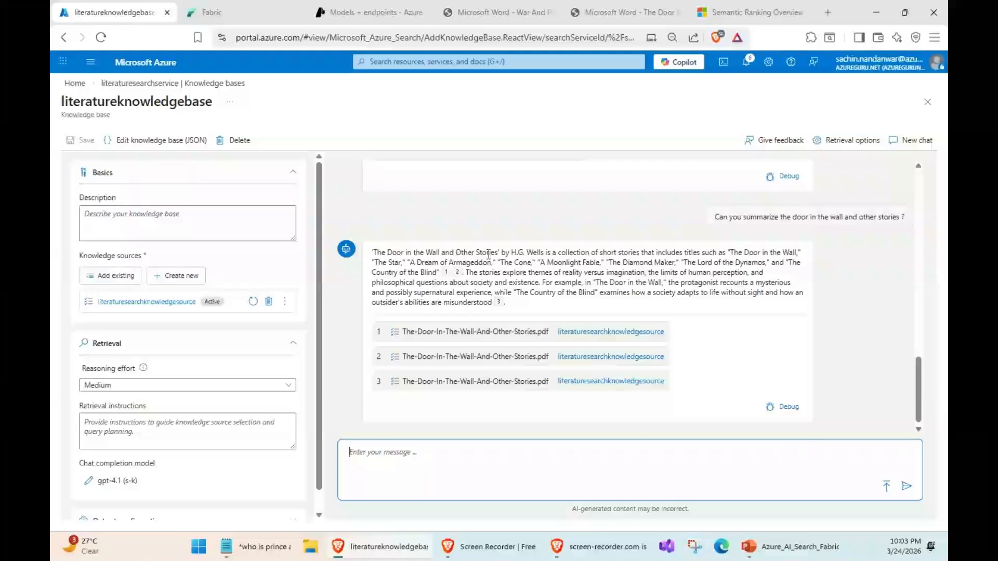
{"action": "left_click_drag", "start_coordinate": [536, 252], "coordinate": [587, 292]}
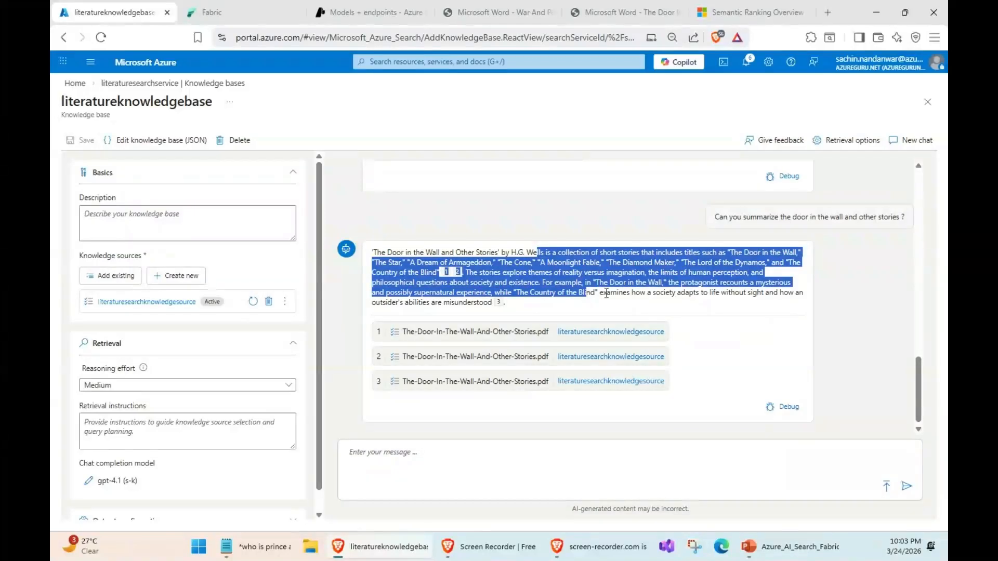
{"action": "left_click", "coordinate": [526, 269]}
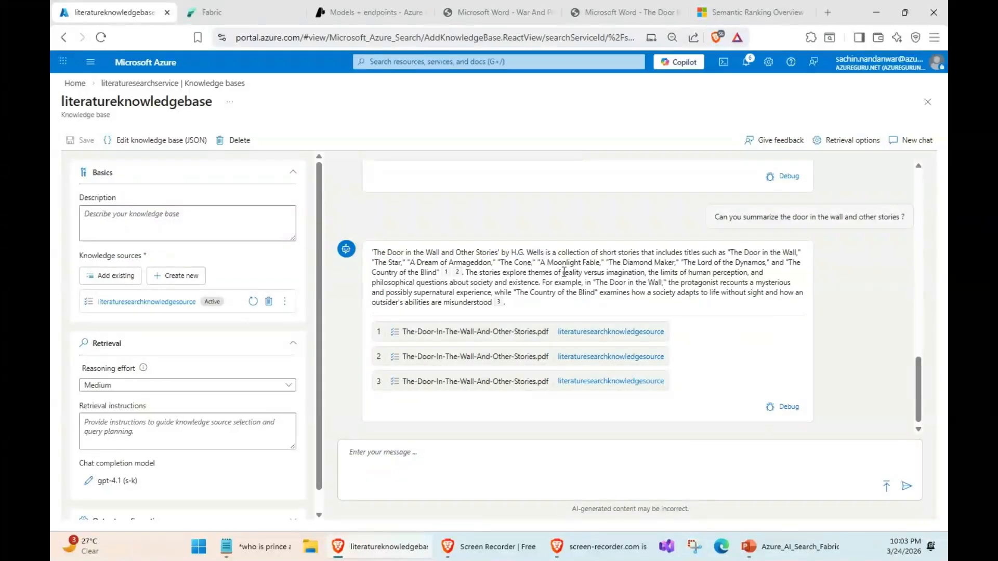
- Ask the knowledge base chat "What was found near East Kensington Station ?"
{"action": "left_click", "coordinate": [461, 463]}
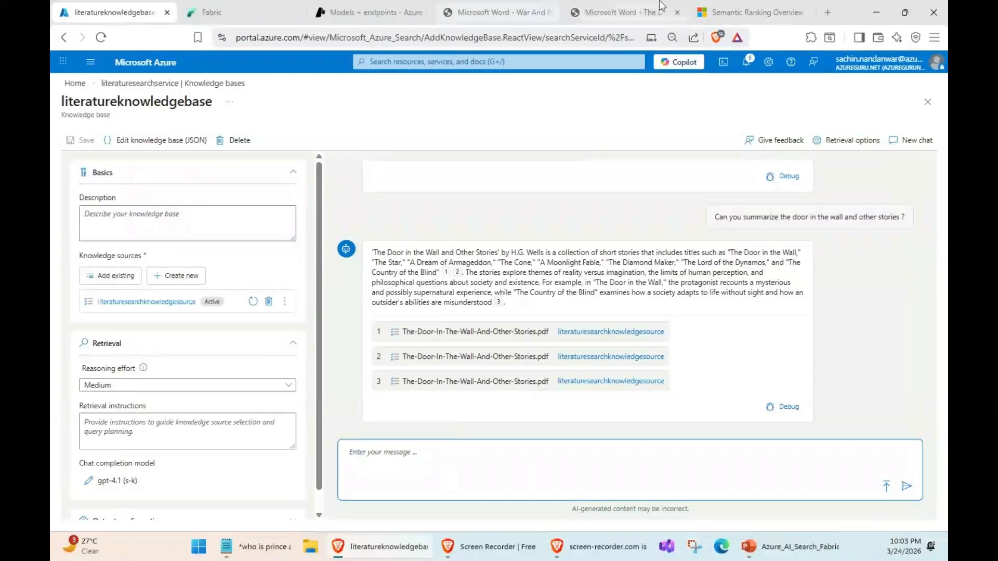
{"action": "left_click", "coordinate": [619, 11]}
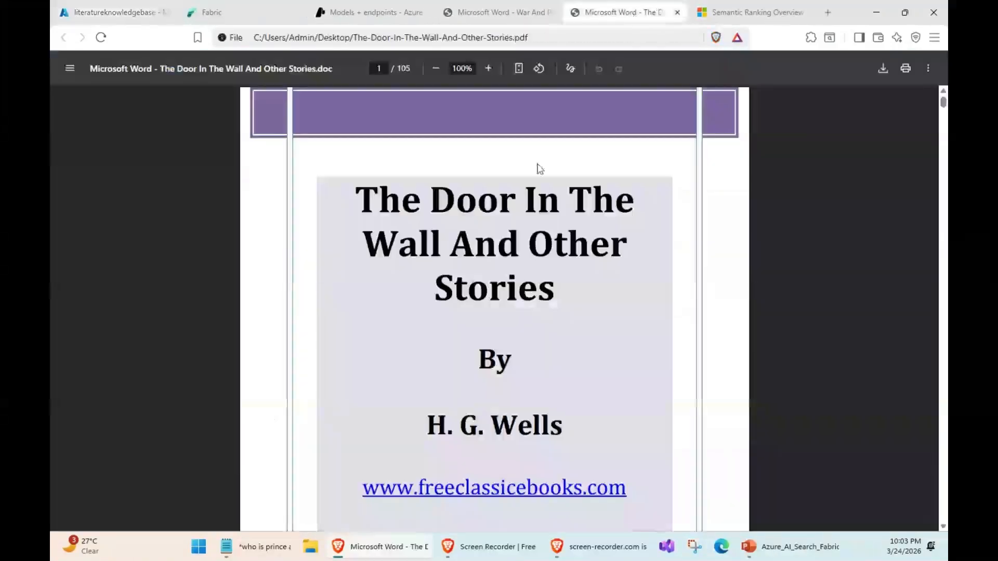
{"action": "left_click", "coordinate": [137, 8]}
{"action": "left_click", "coordinate": [341, 285]}
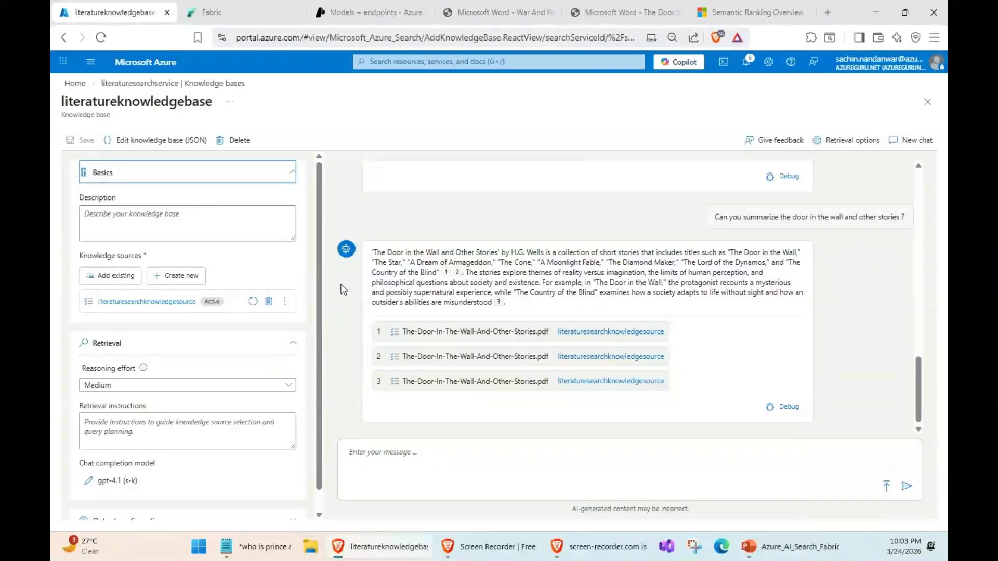
{"action": "left_click", "coordinate": [393, 469]}
{"action": "type", "text": "What"}
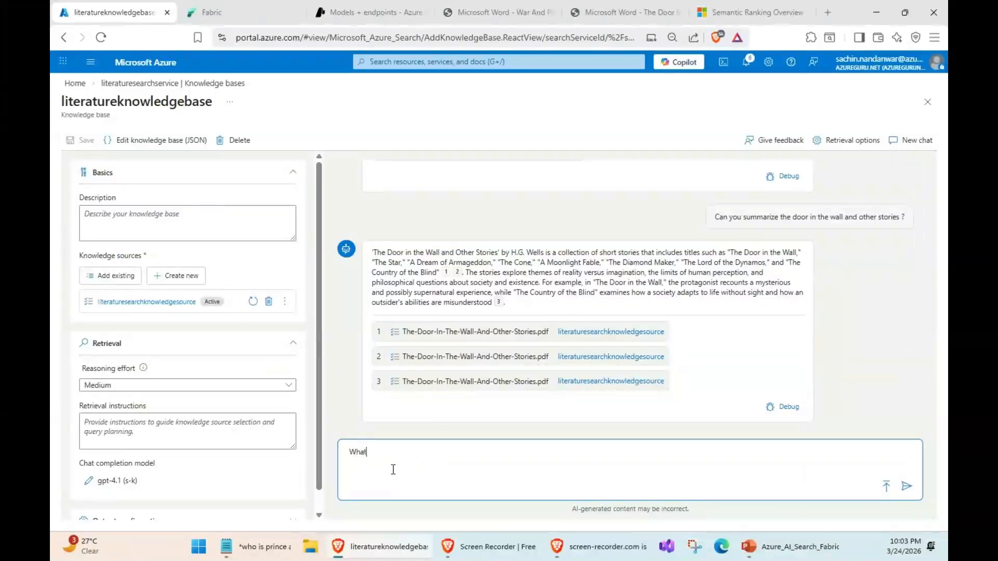
{"action": "type", "text": " was fou"}
{"action": "type", "text": "nd near East Kensington Station ?"}
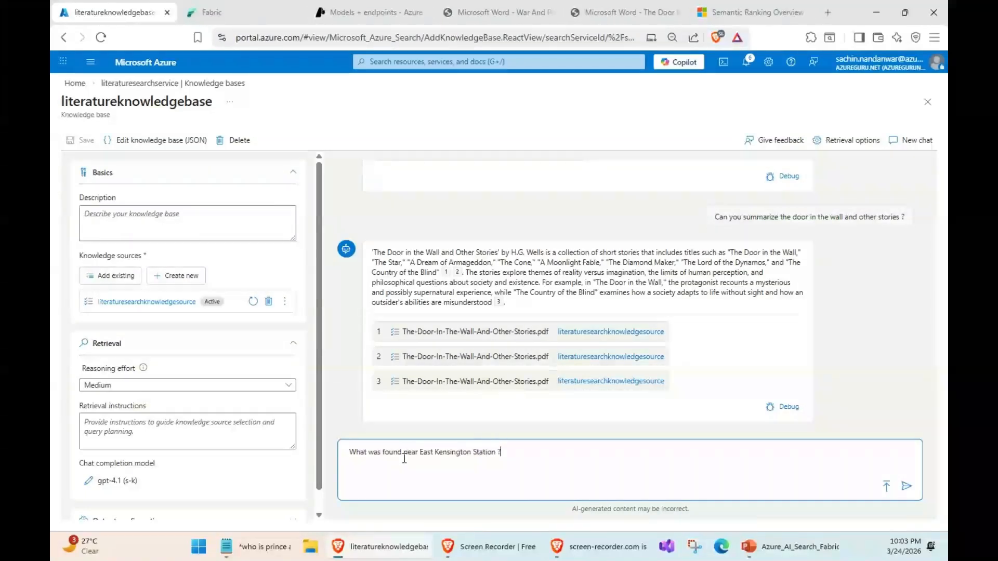
{"action": "key", "text": "Return"}
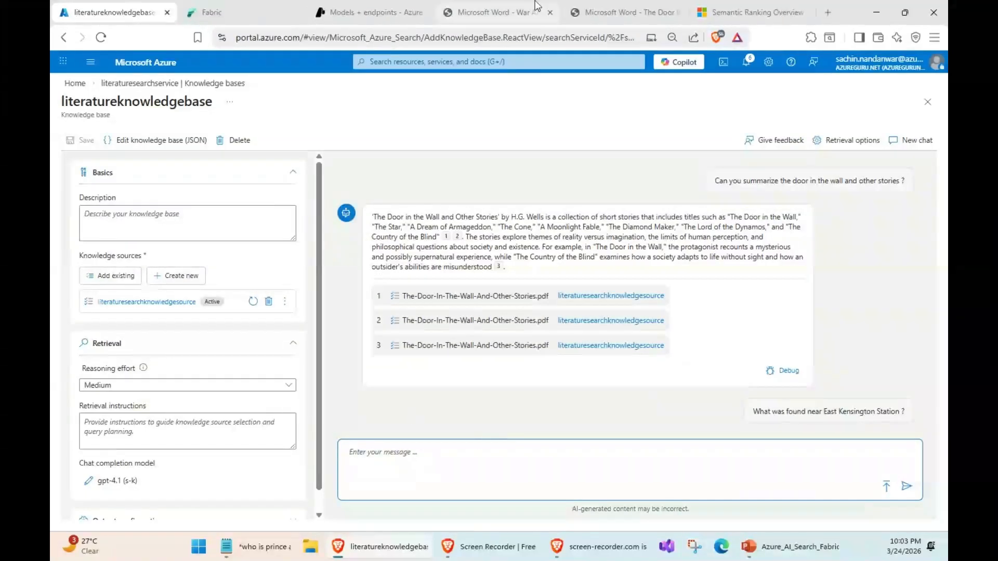
- Search The-Door-In-The-Wall-And-Other-Stories.pdf for "Kensington" and highlight the passage about East Kensington Station in chapter IV
{"action": "left_click", "coordinate": [618, 12]}
{"action": "key", "text": "ctrl+f"}
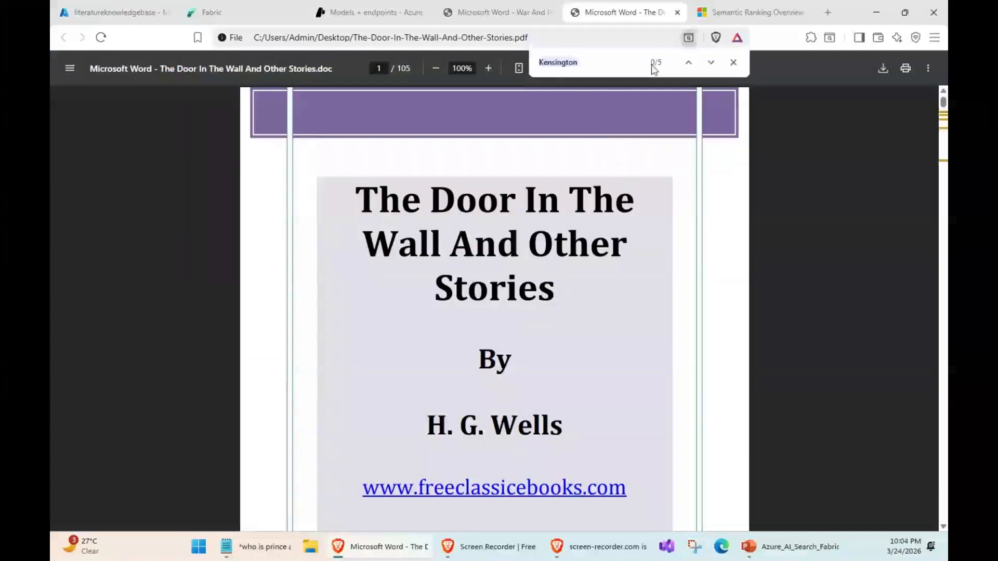
{"action": "left_click", "coordinate": [710, 64]}
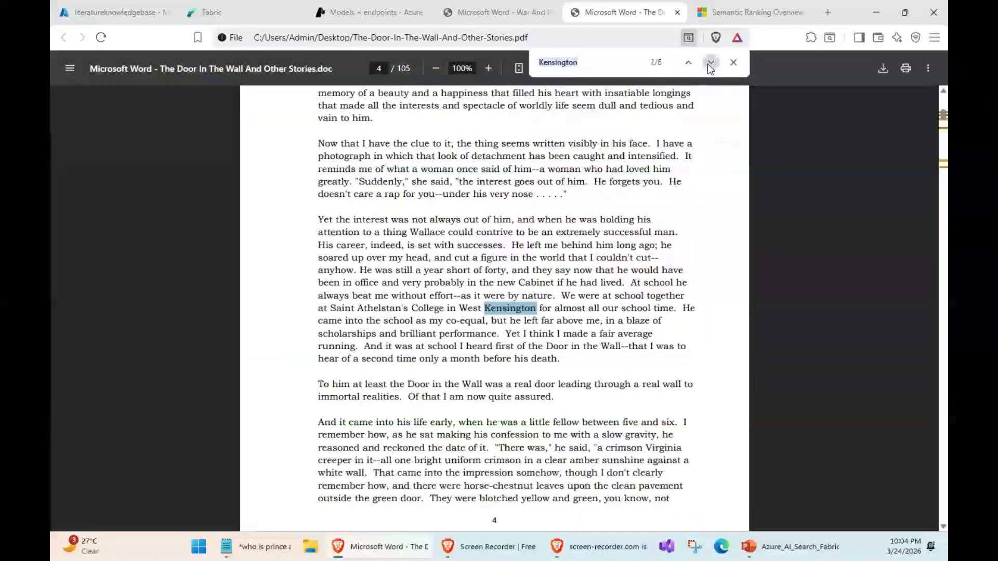
{"action": "left_click", "coordinate": [710, 64]}
{"action": "left_click", "coordinate": [710, 64]}
{"action": "left_click", "coordinate": [710, 63]}
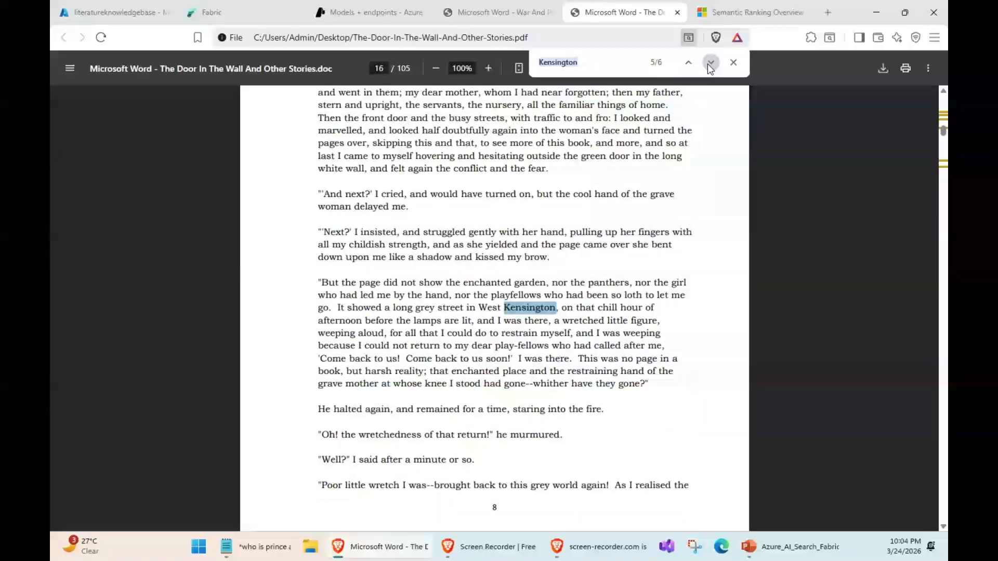
{"action": "left_click", "coordinate": [710, 64]}
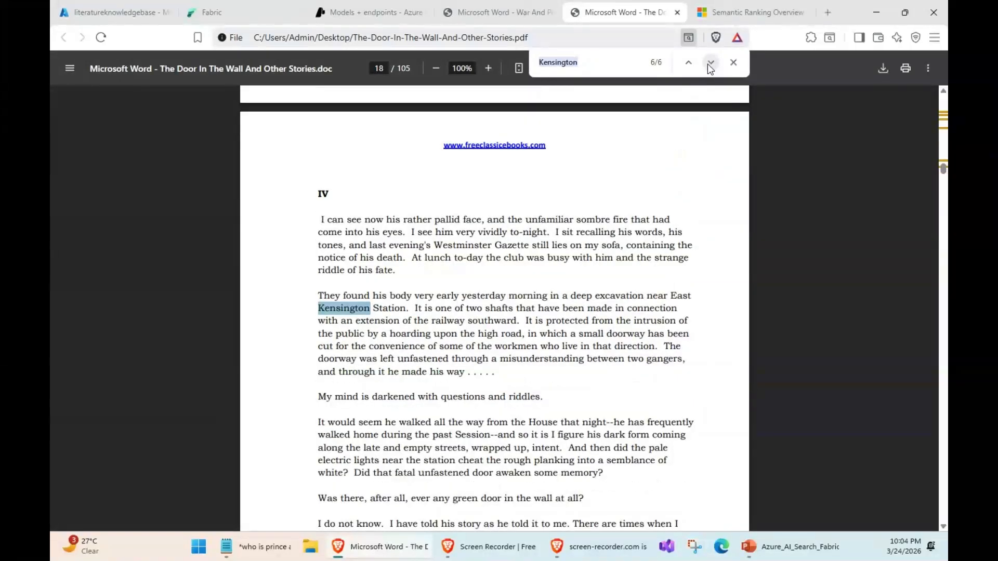
{"action": "left_click", "coordinate": [734, 63]}
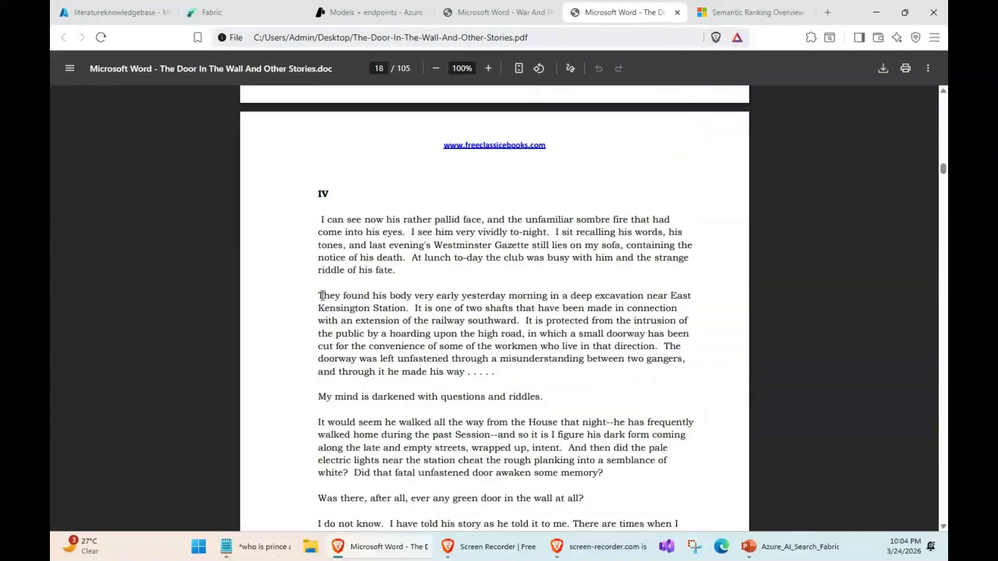
{"action": "left_click_drag", "start_coordinate": [323, 296], "coordinate": [575, 321]}
- Compare the chat's answer about East Kensington Station with the matching passage in the PDF
{"action": "left_click", "coordinate": [120, 12]}
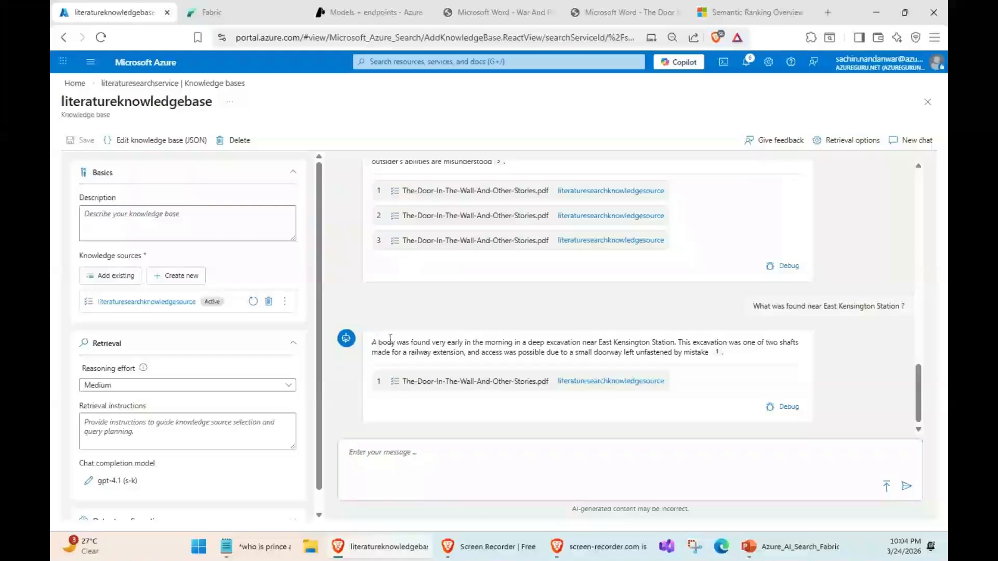
{"action": "left_click_drag", "start_coordinate": [372, 342], "coordinate": [737, 356]}
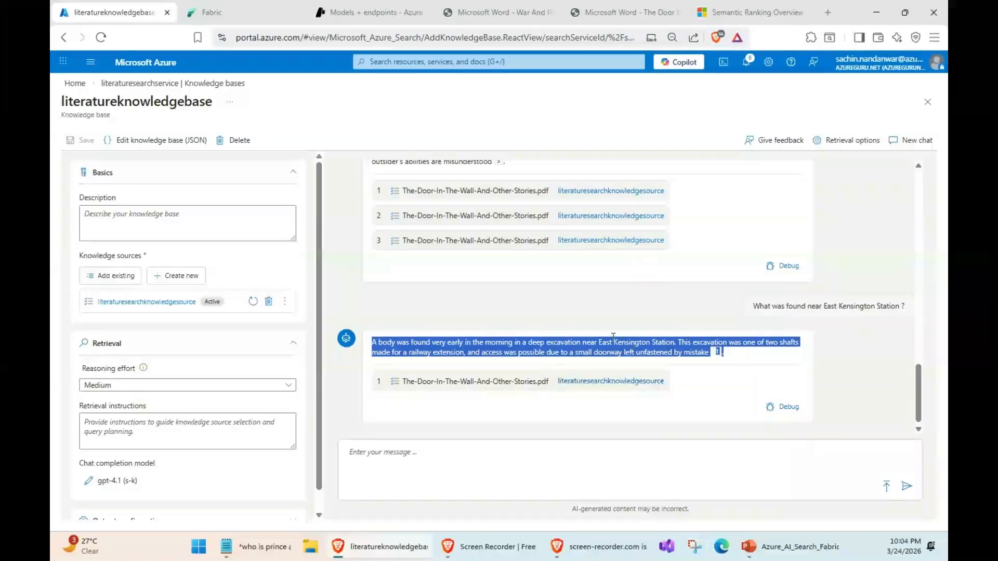
{"action": "left_click", "coordinate": [621, 12]}
{"action": "triple_click", "coordinate": [457, 309]}
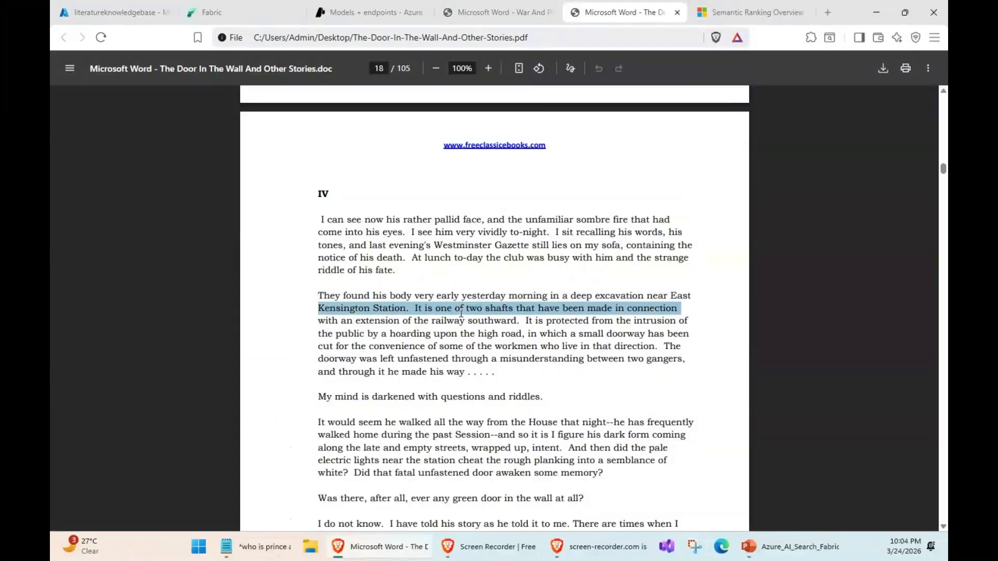
{"action": "left_click", "coordinate": [111, 10]}
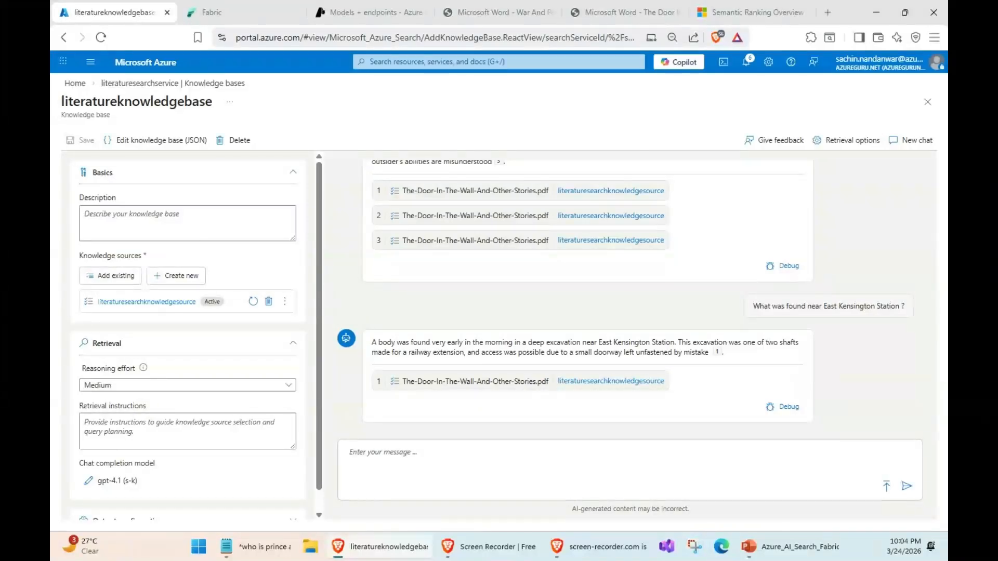
{"action": "key", "text": "alt+Tab"}
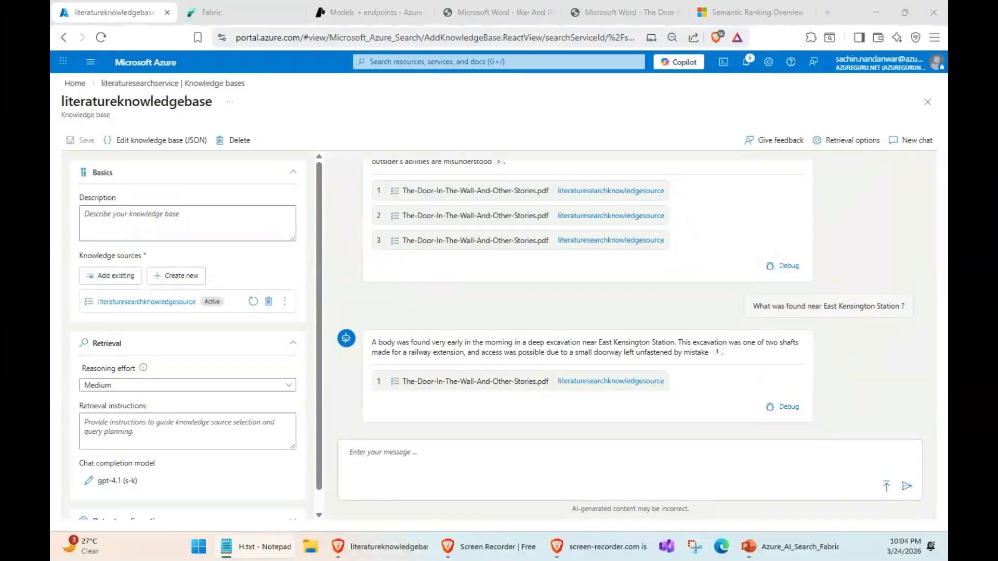